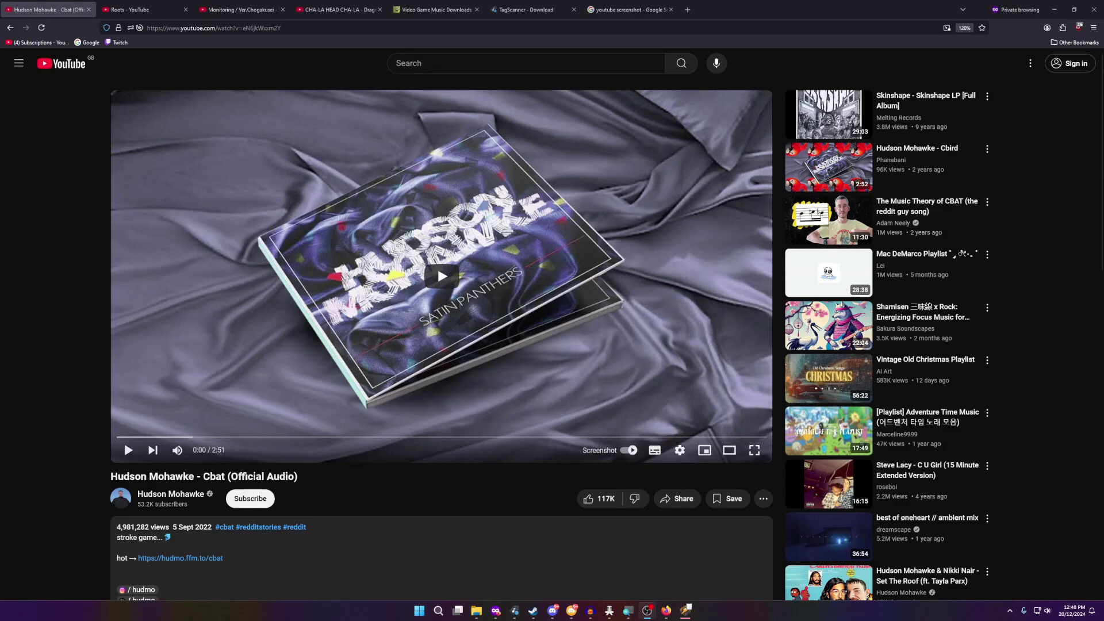
- Bring MediaHuman YouTube to MP3 over the Cbat page and open the video's share options
scroll(452, 299, down, 3)
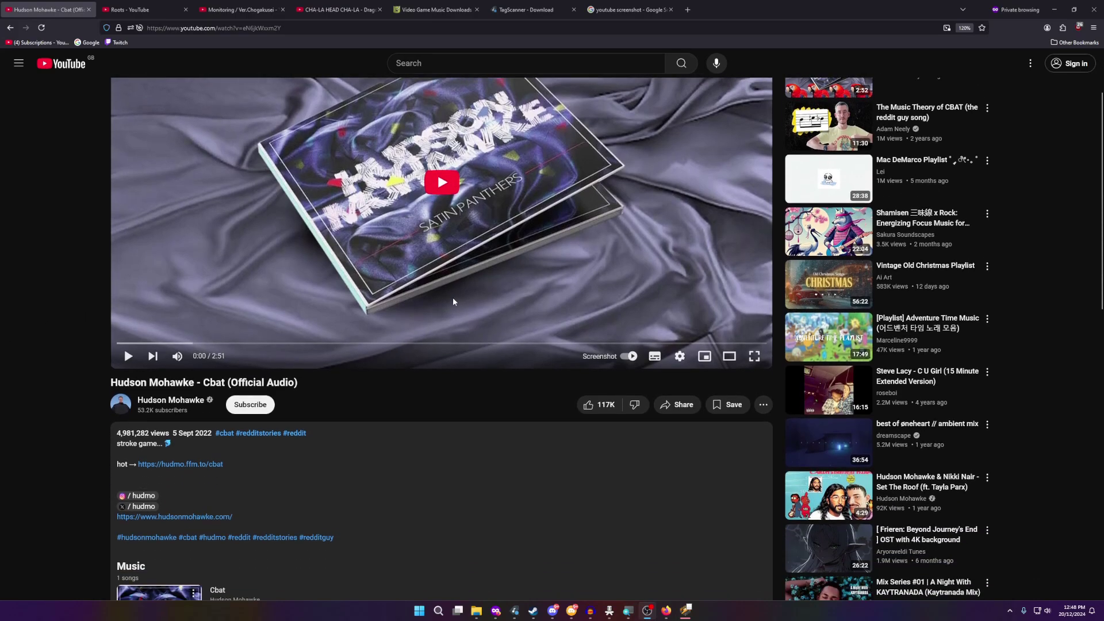
scroll(451, 299, up, 3)
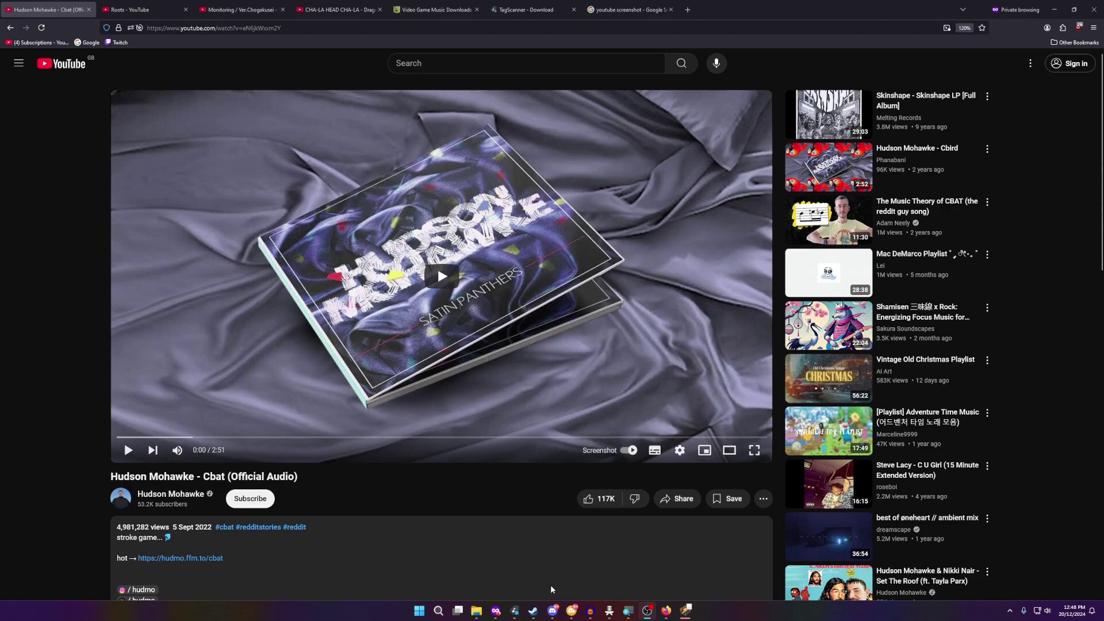
click(609, 611)
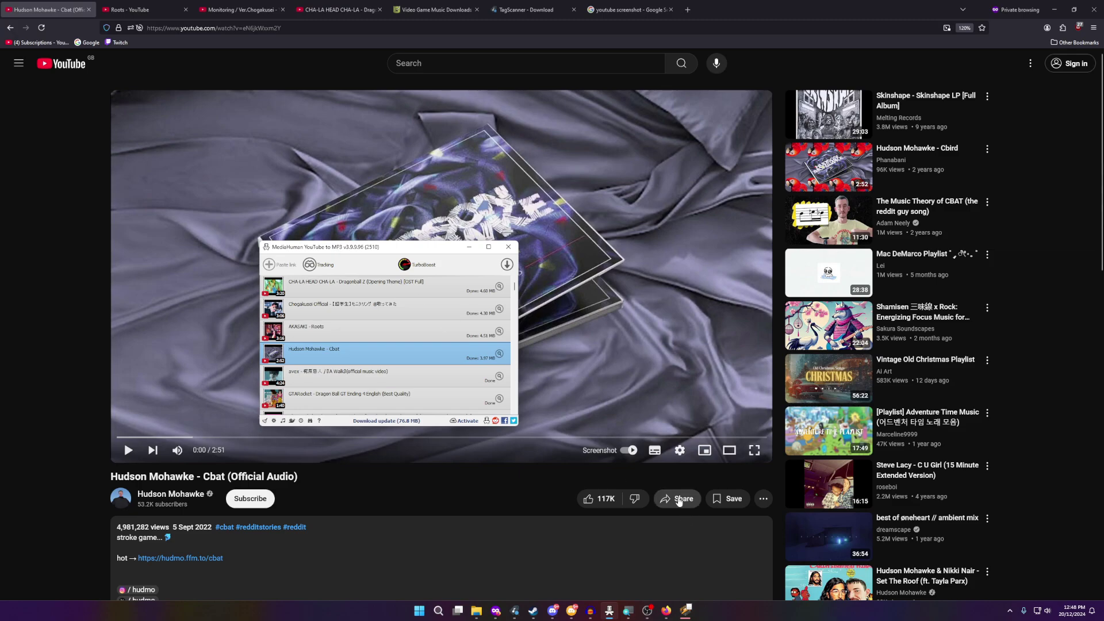
click(679, 500)
- Copy the Cbat video link to the clipboard and minimize the MediaHuman downloader
click(652, 340)
click(502, 487)
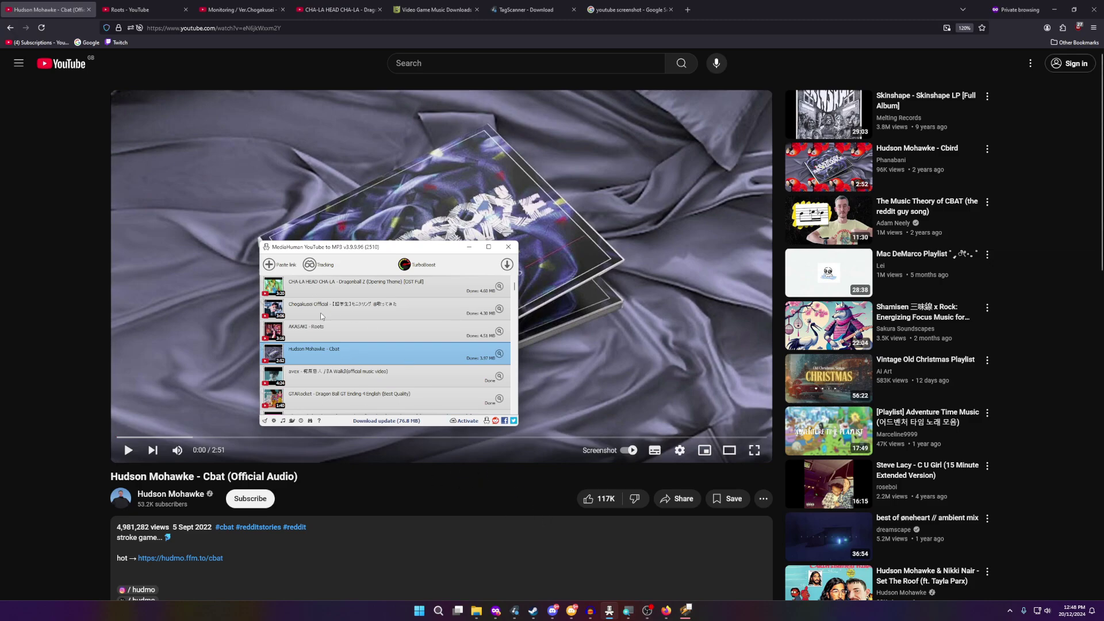
click(505, 603)
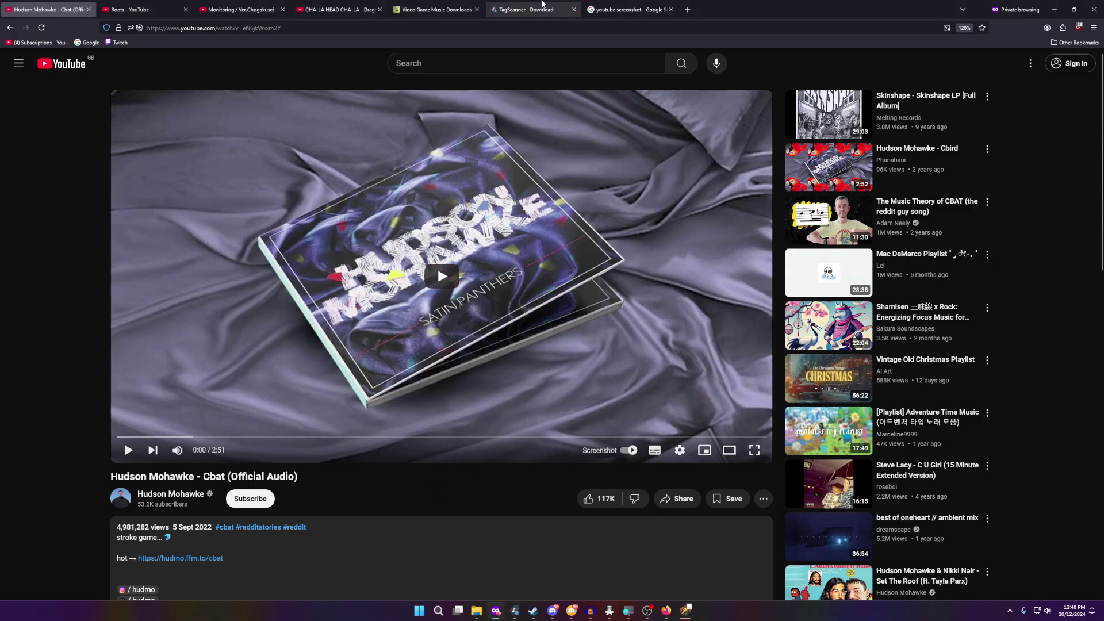
click(522, 10)
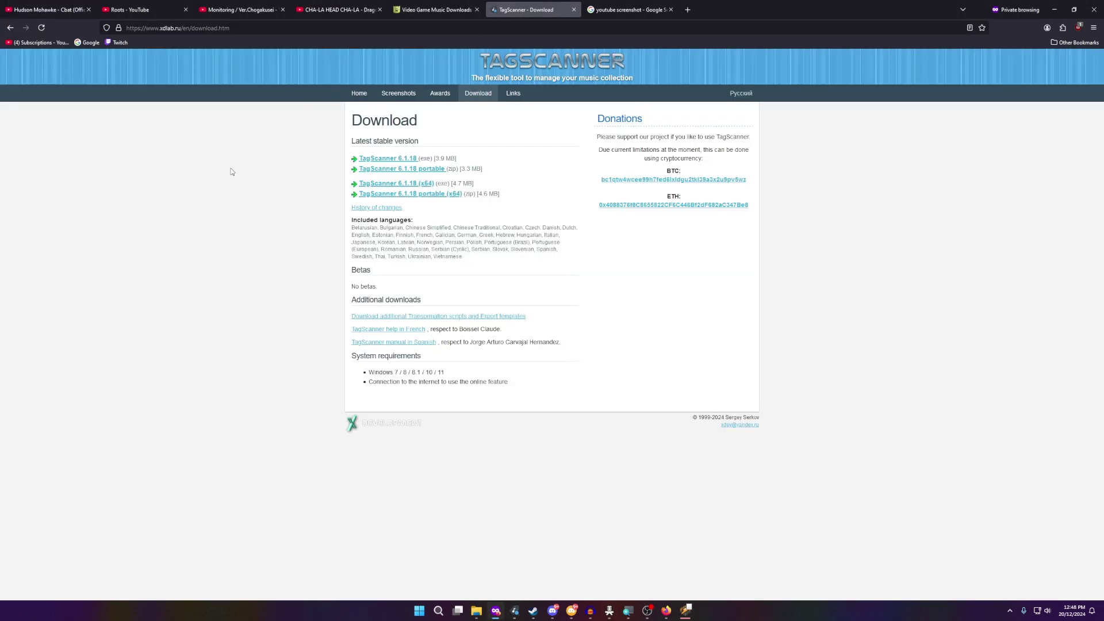
drag(504, 200, 355, 198)
click(509, 190)
click(62, 10)
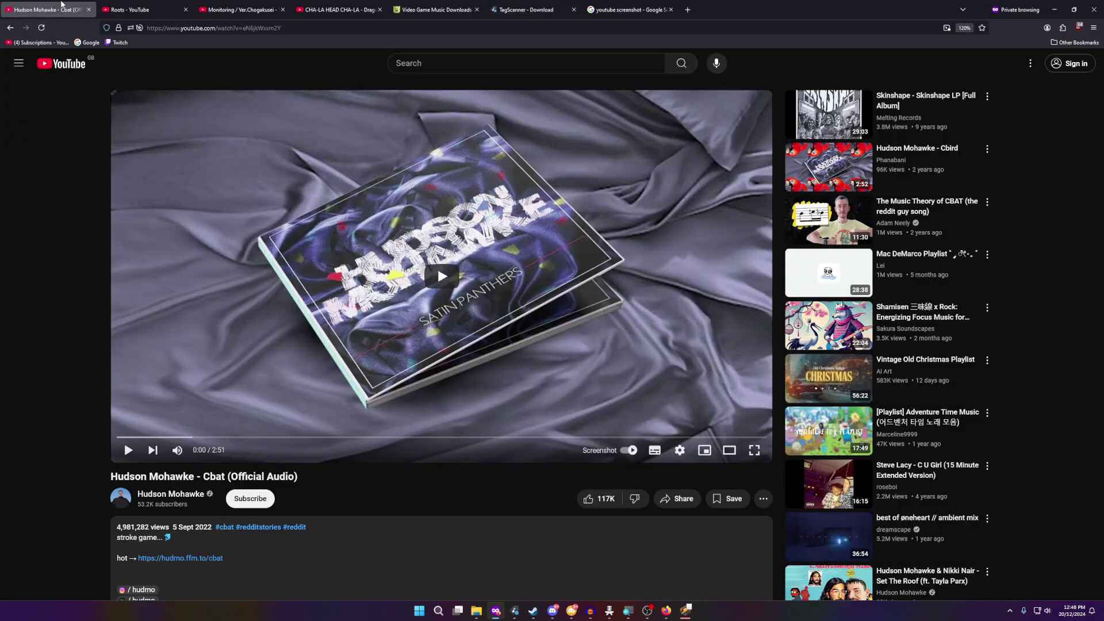
mouse_move(598, 617)
click(515, 615)
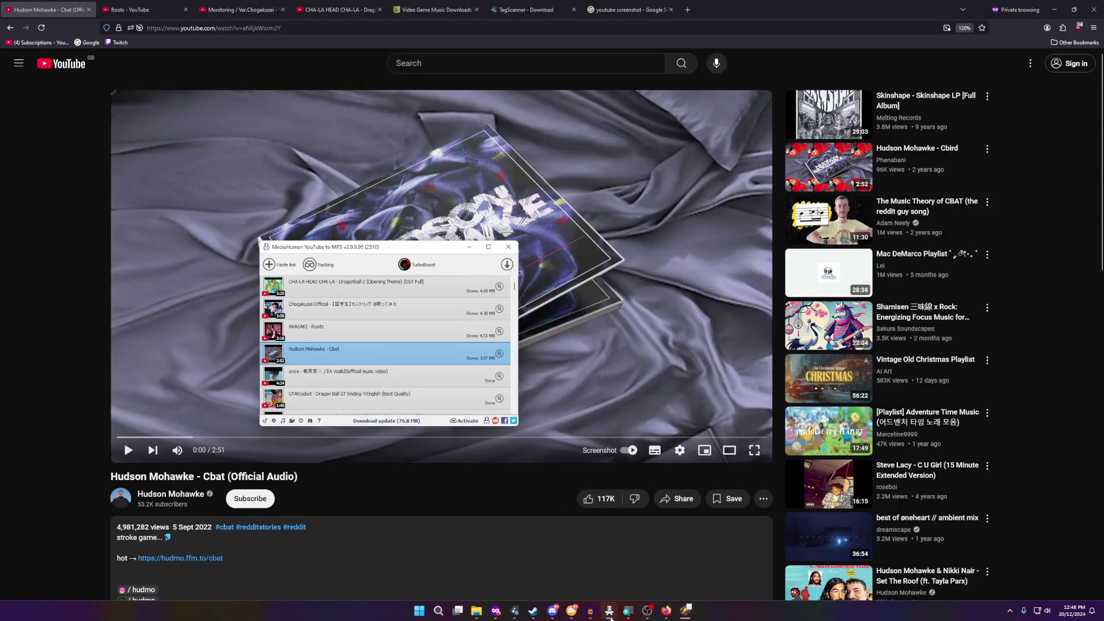
click(515, 615)
mouse_move(515, 618)
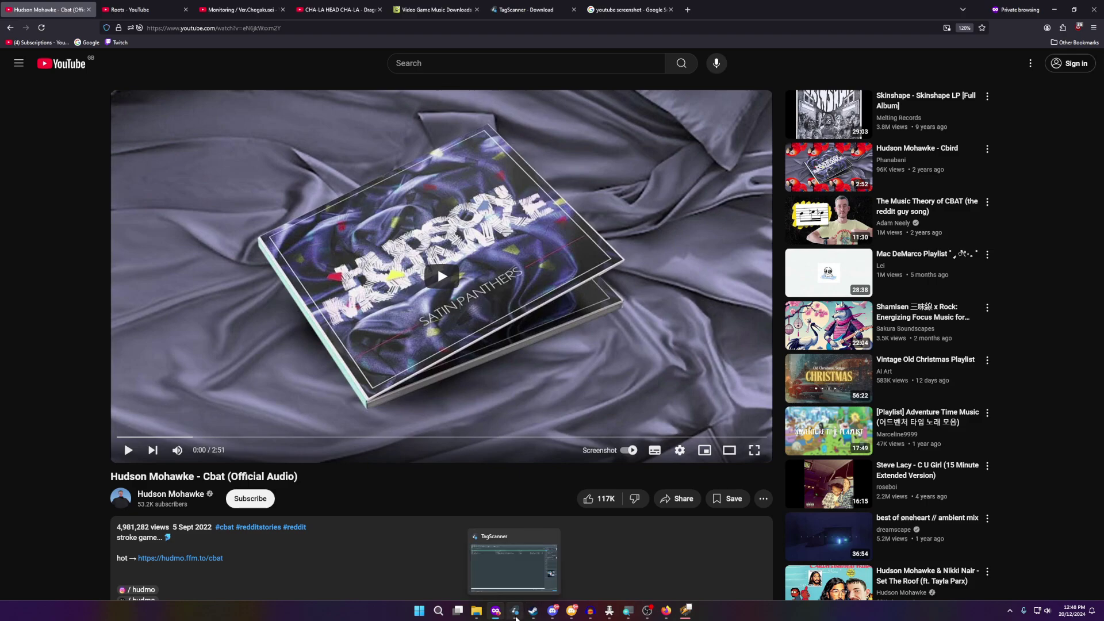
- Confirm Hudson Mohawke's Cbat is on the album Satin Panthers, then switch to TagScanner
scroll(366, 463, down, 4)
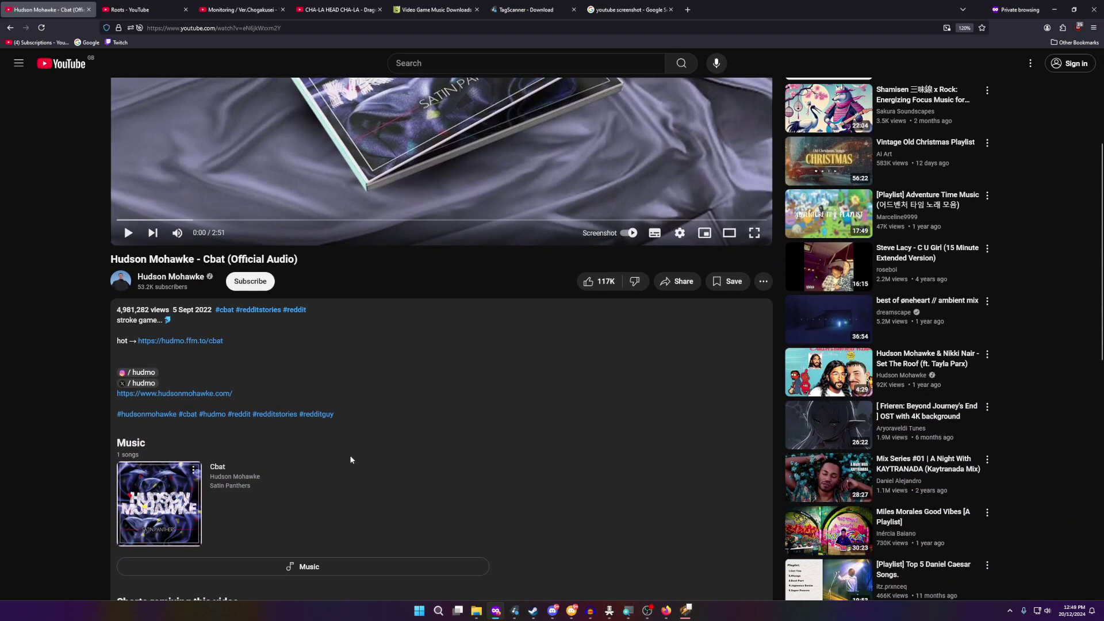
scroll(342, 451, down, 1)
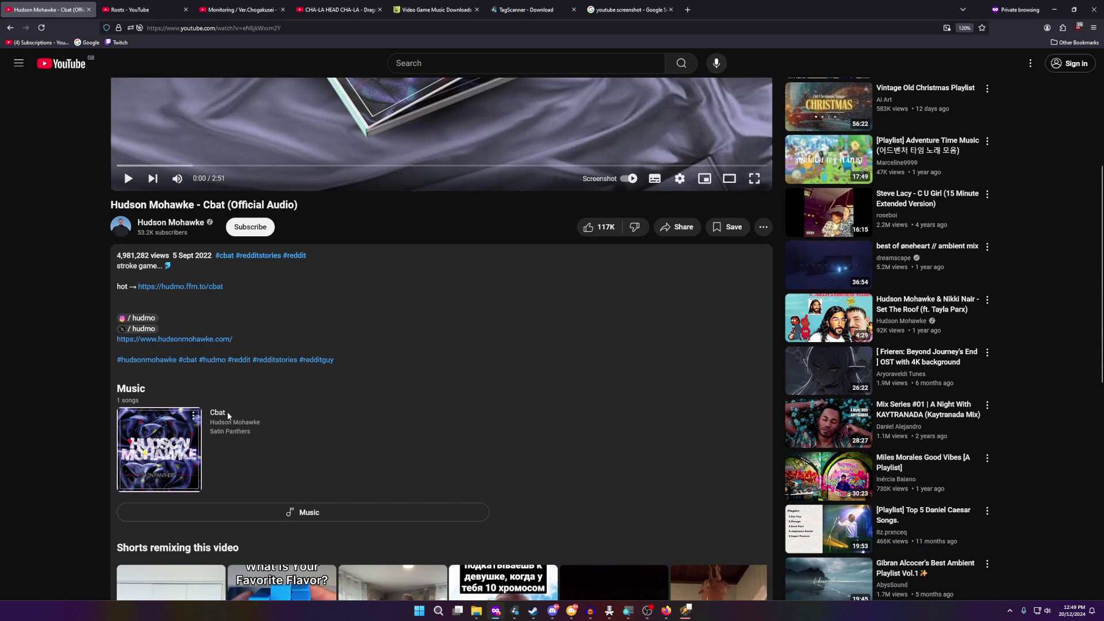
drag(229, 416, 210, 436)
click(283, 433)
click(256, 435)
click(248, 436)
scroll(254, 387, down, 2)
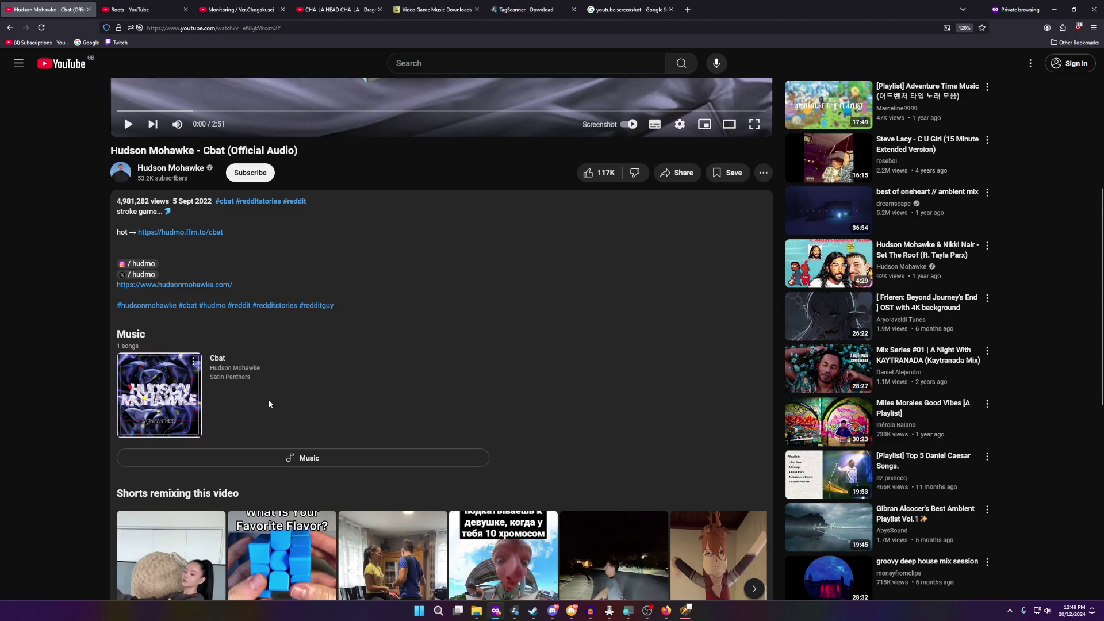
scroll(284, 394, up, 2)
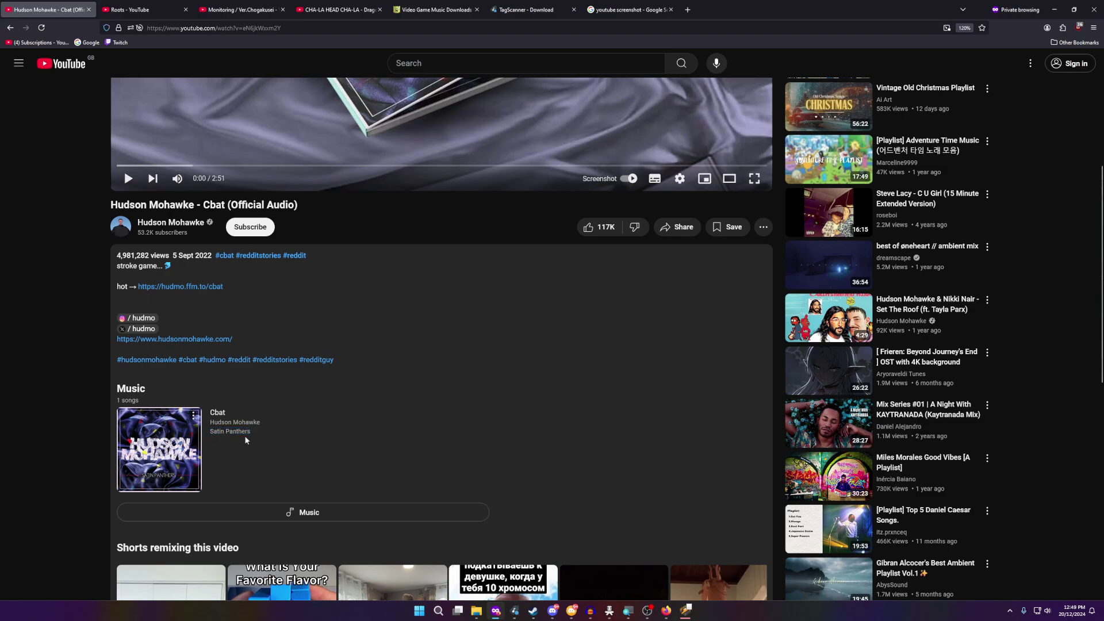
click(513, 610)
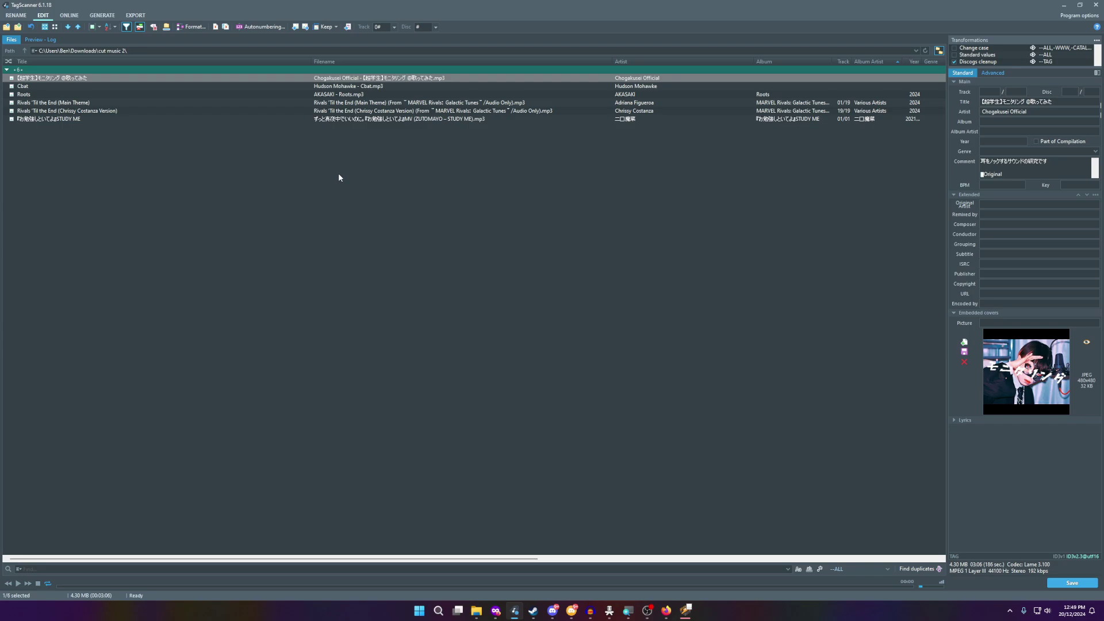
- Browse the tracks' tags and cover art starting from Roots, ending on the Cbat row
click(646, 94)
key(Up)
key(Up)
click(646, 94)
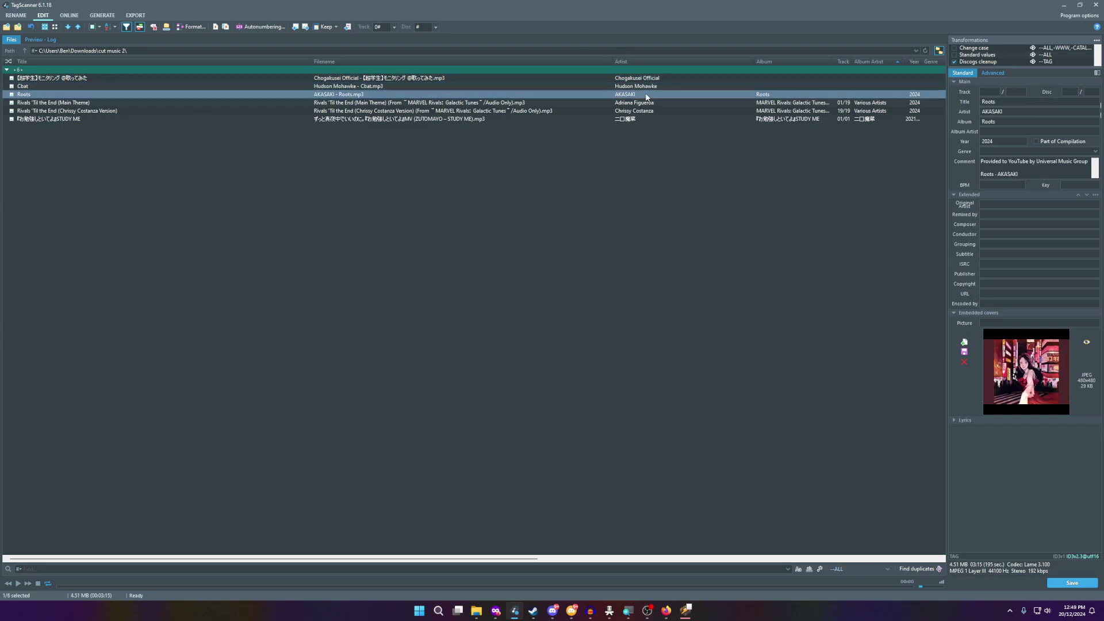
key(Up)
key(Up)
key(Down)
key(Down)
key(Up)
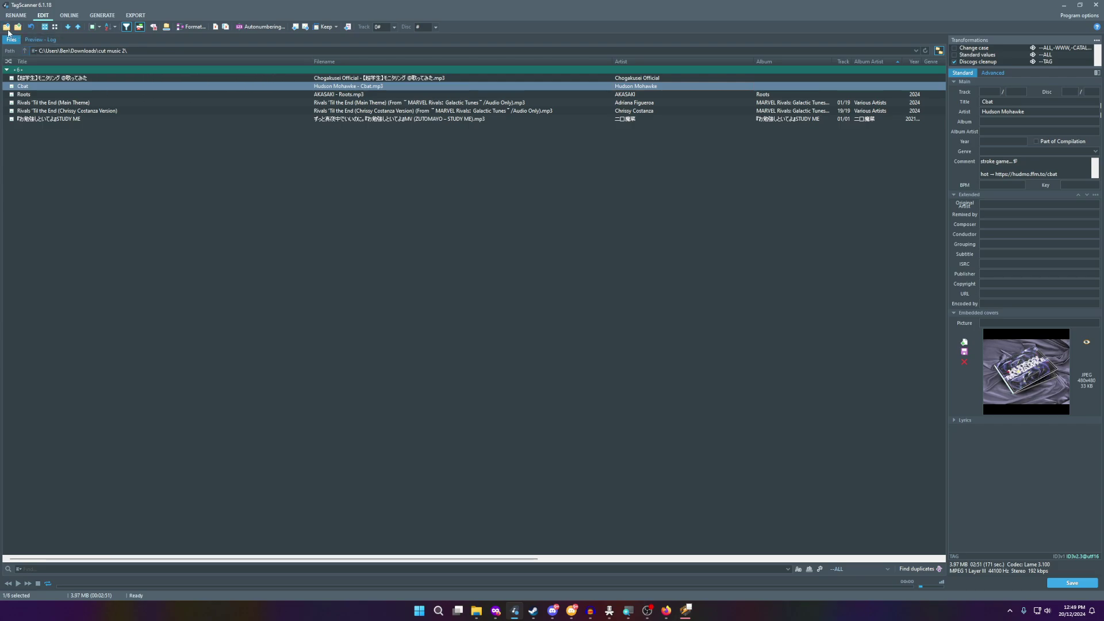
- Set TagScanner's online lookup service to MusicBrainz
click(68, 15)
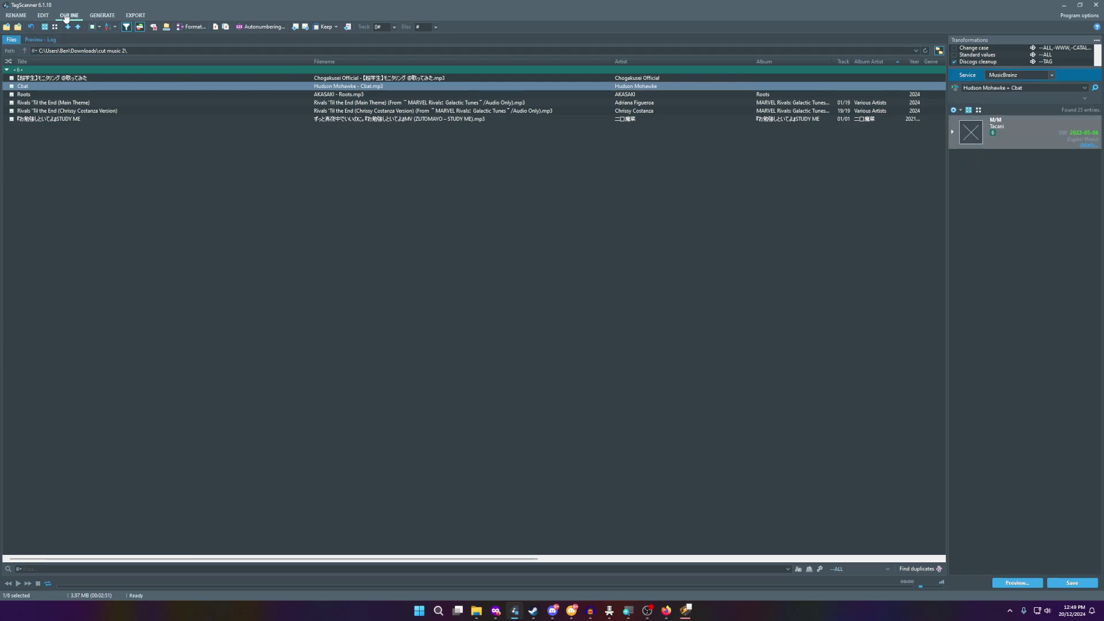
click(1017, 75)
click(1009, 80)
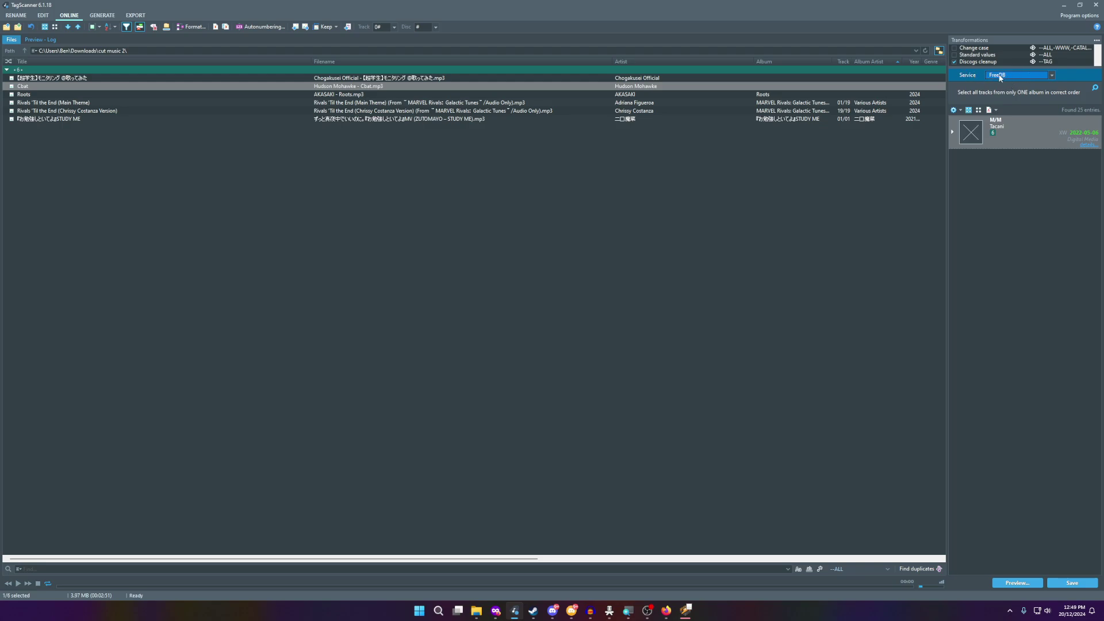
click(998, 77)
click(1001, 83)
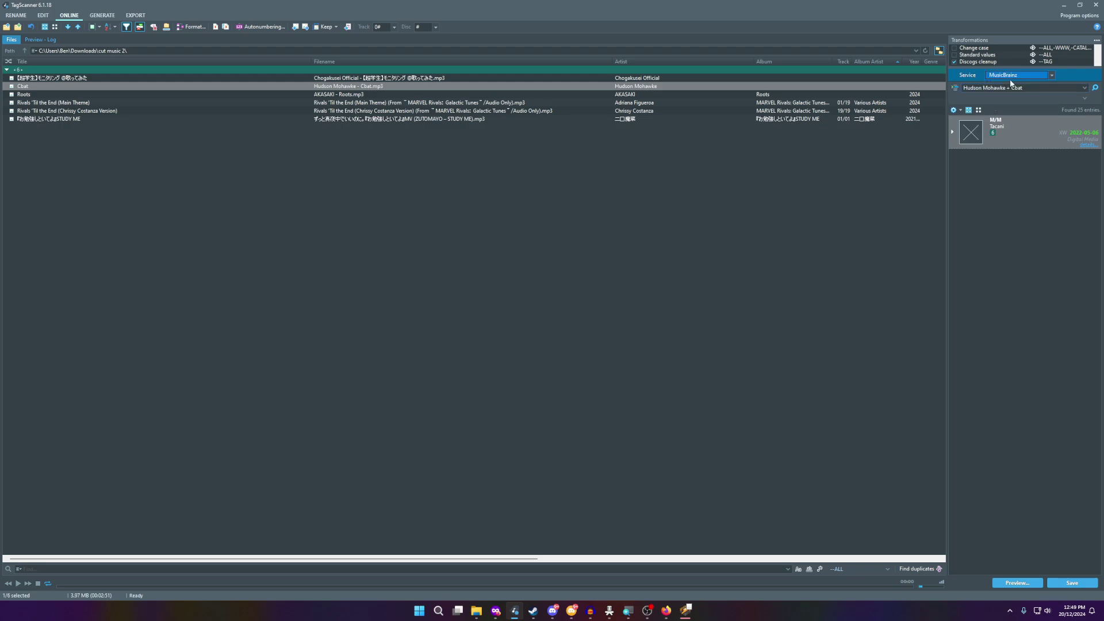
click(1011, 76)
click(1012, 75)
click(1008, 94)
- Search Satin Panthers, check only track 3 Cbat in the first result, and save
click(1024, 87)
key(BackSpace)
text(Satin Panthers)
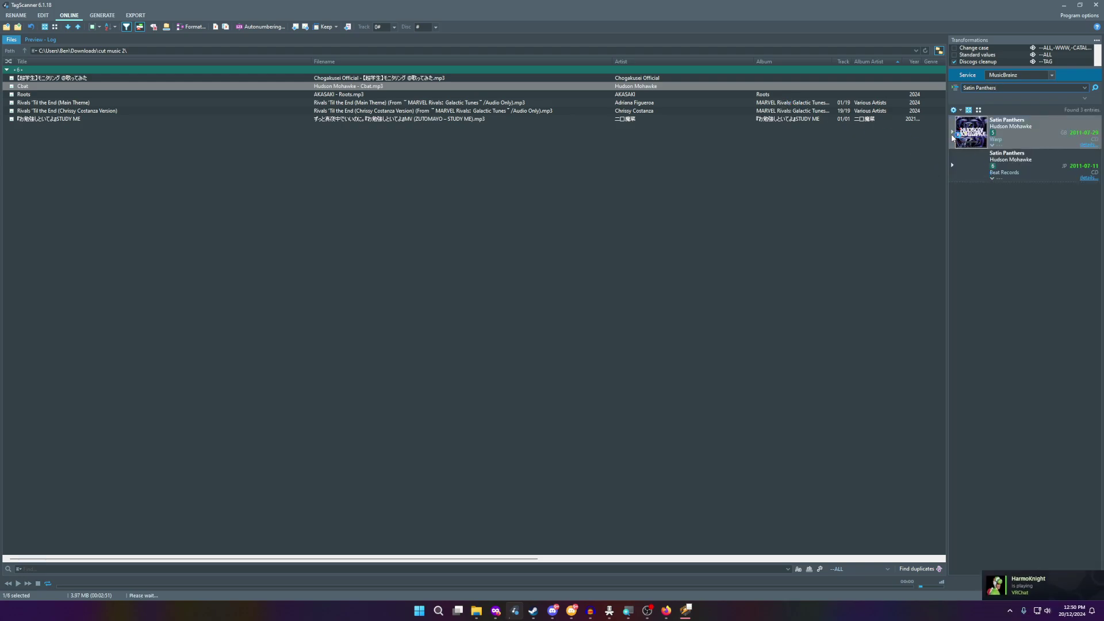
click(952, 133)
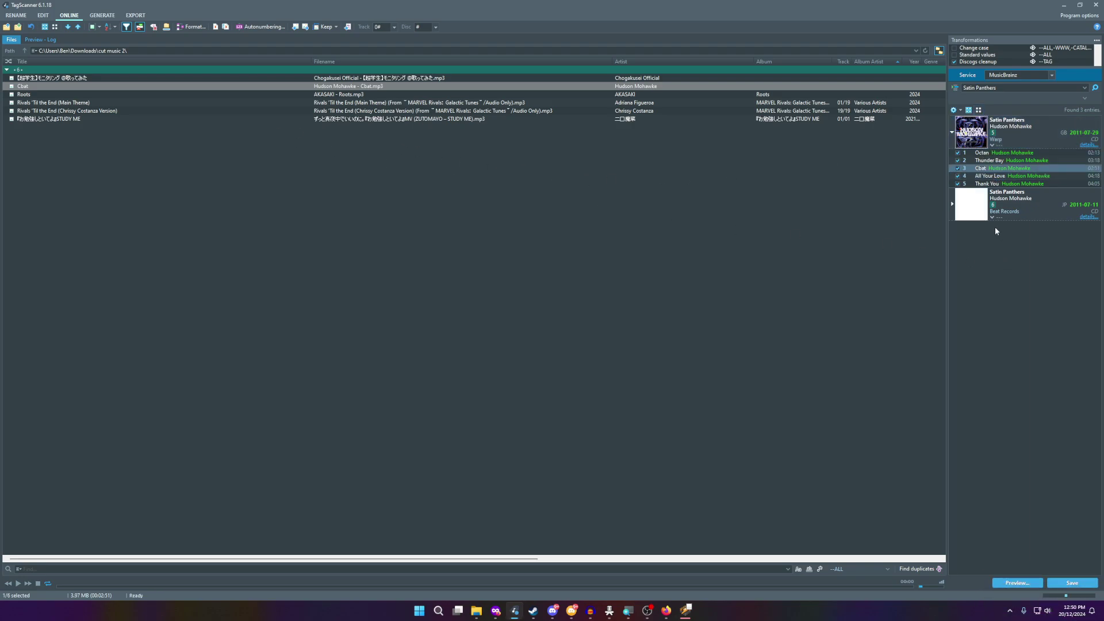
click(978, 111)
click(958, 169)
click(1072, 583)
click(45, 15)
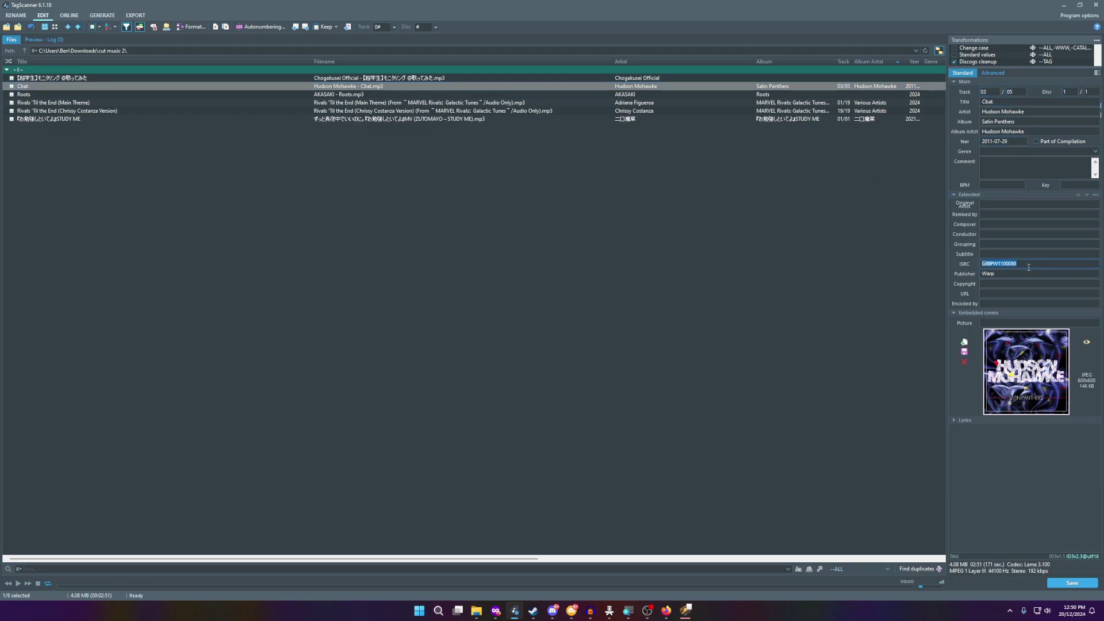
- Reselect Cbat in the EDIT view to verify its saved tags and cover art
key(Tab)
click(871, 237)
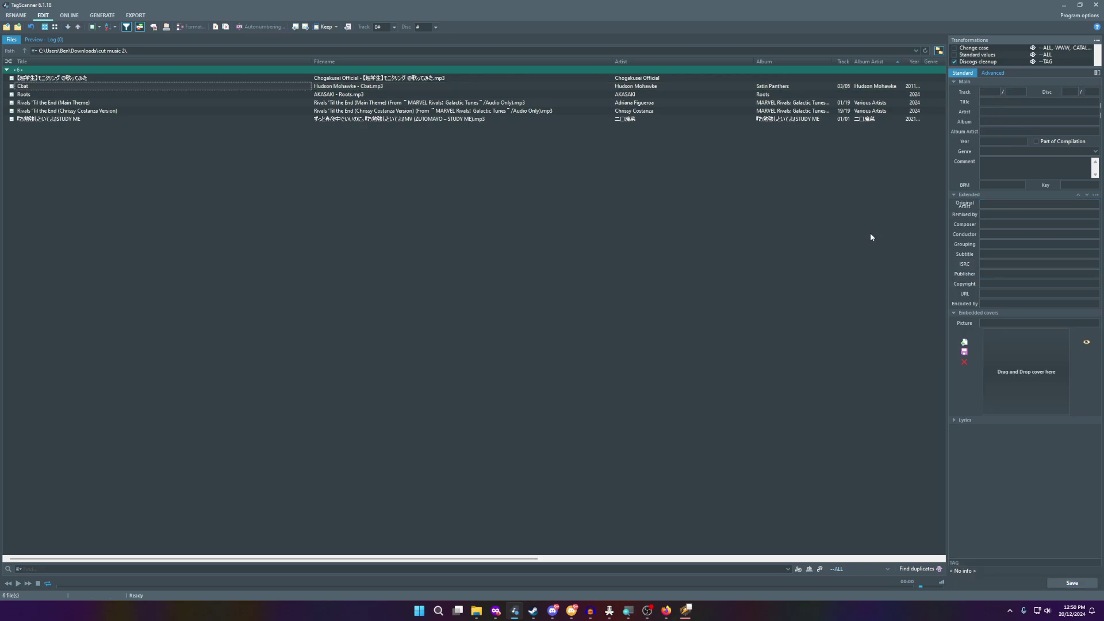
click(713, 86)
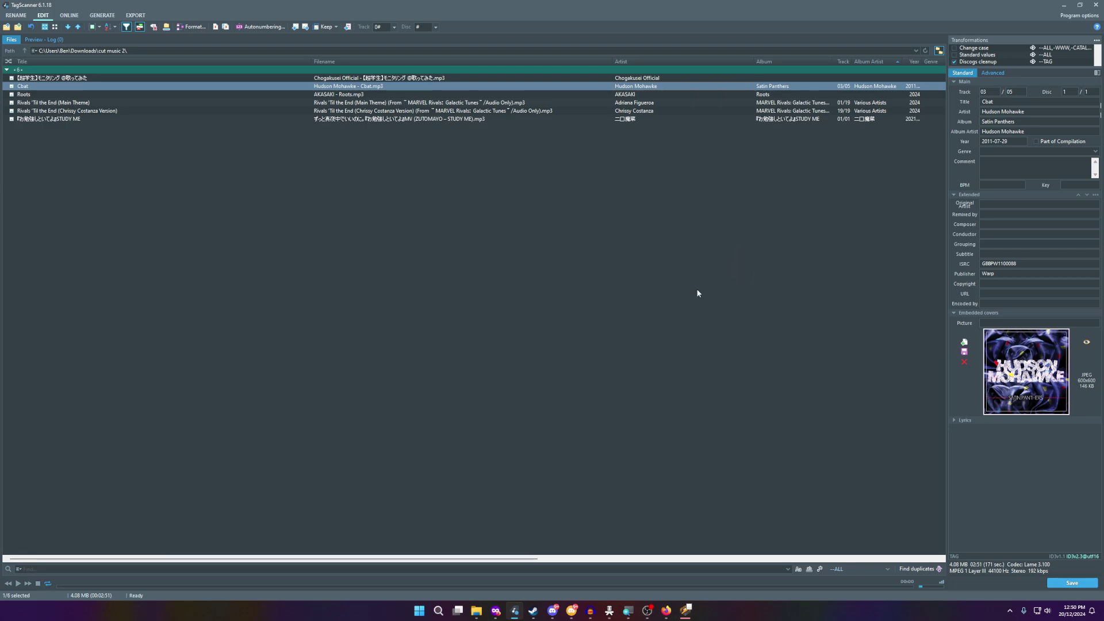
- Open the Roots YouTube tab and expand its description to the album details
click(495, 611)
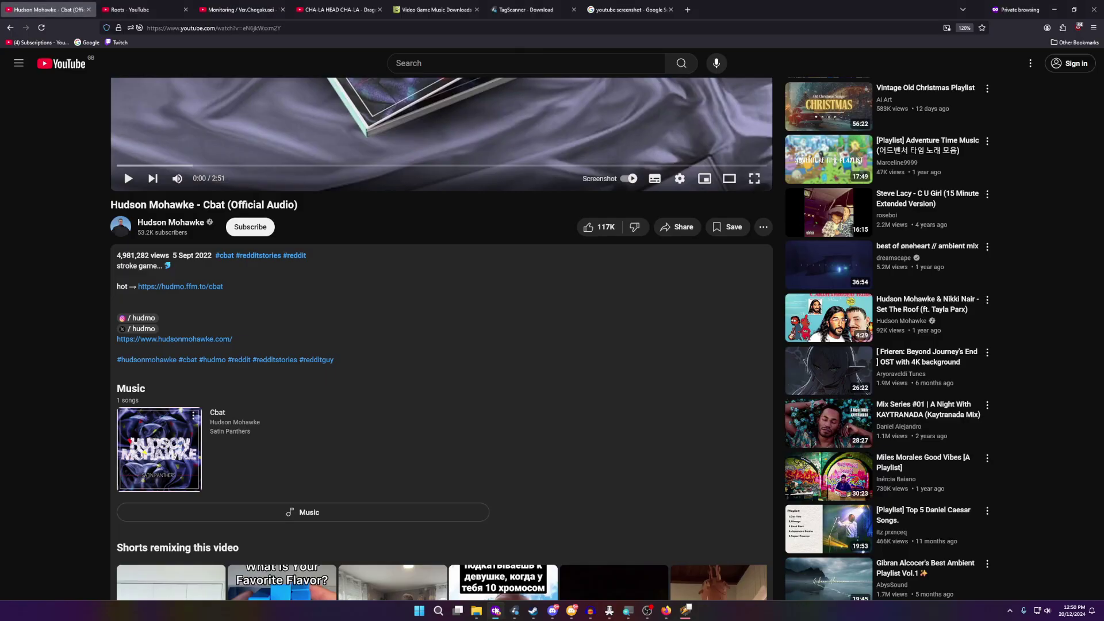
click(138, 6)
scroll(404, 378, down, 3)
click(380, 448)
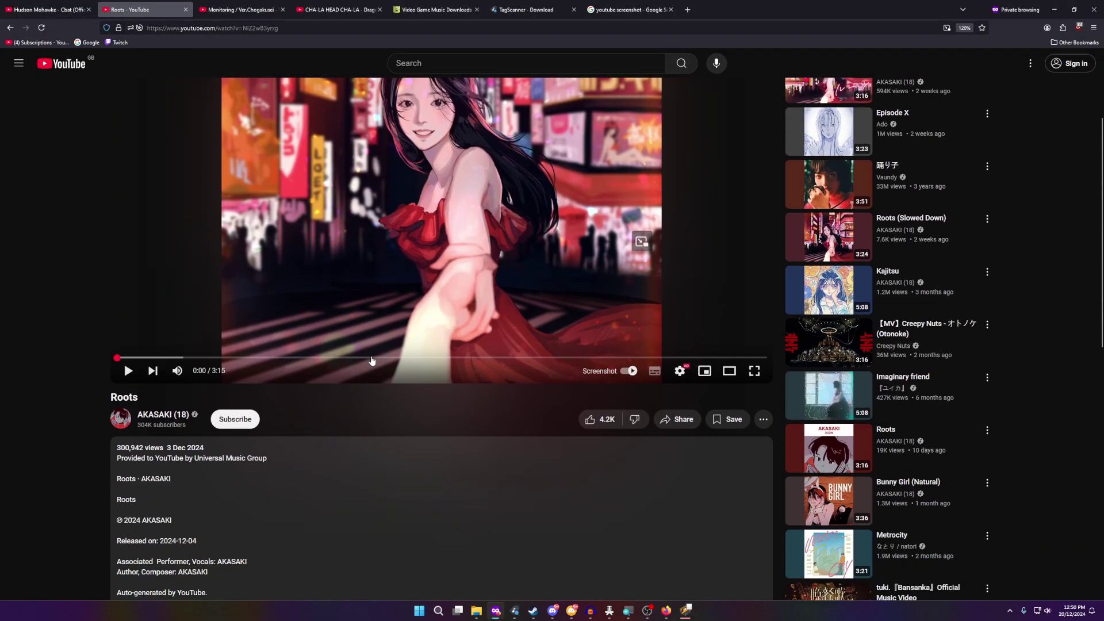
scroll(354, 510, down, 2)
scroll(343, 488, down, 1)
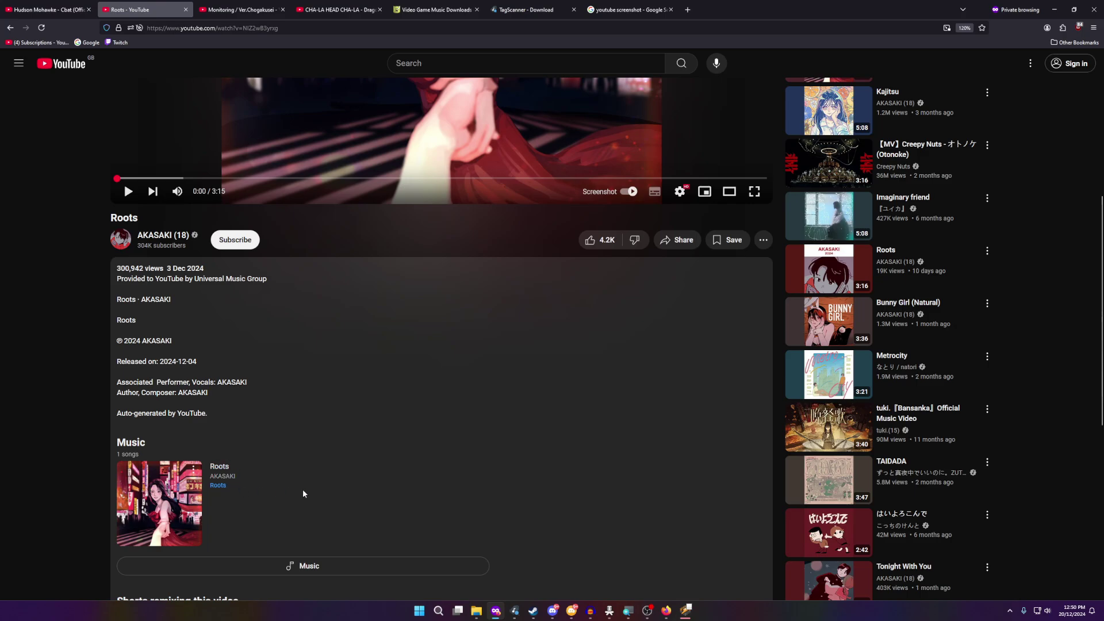
- Search MusicBrainz in TagScanner for the album Roots
click(519, 610)
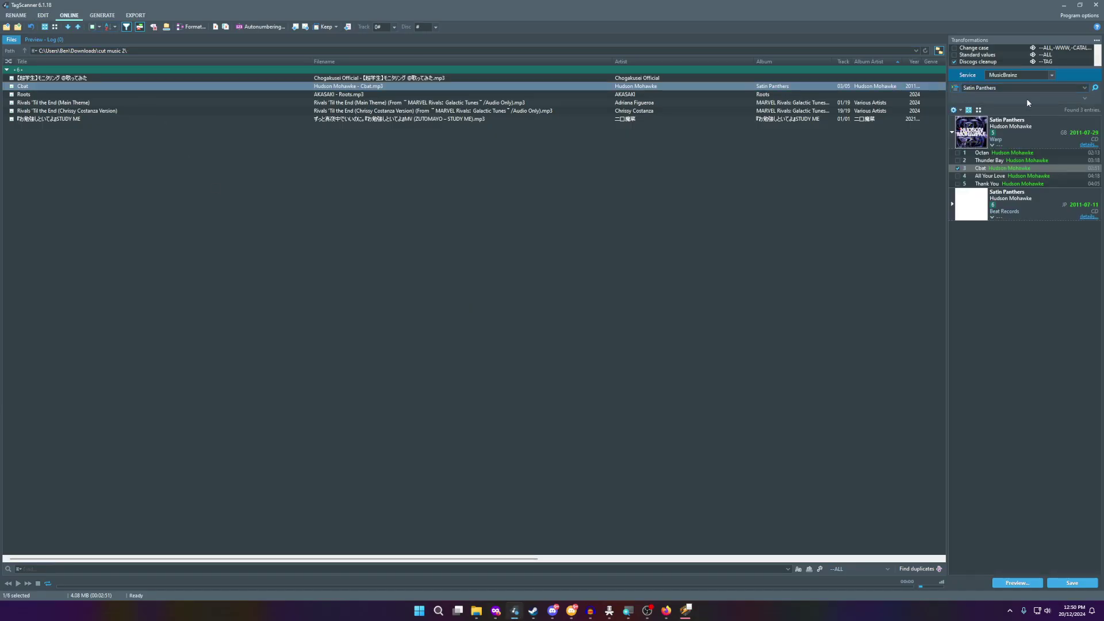
key(ctrl+a)
text(Roots)
key(Return)
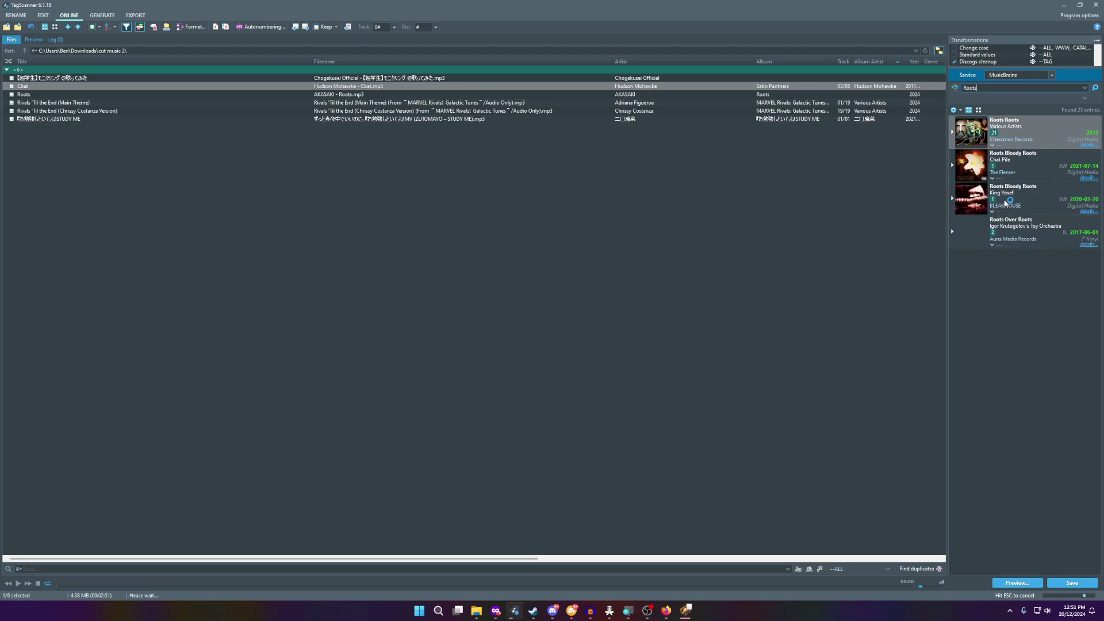
- Select the Roots track in the tag editor and bring up the Roots video
click(1005, 203)
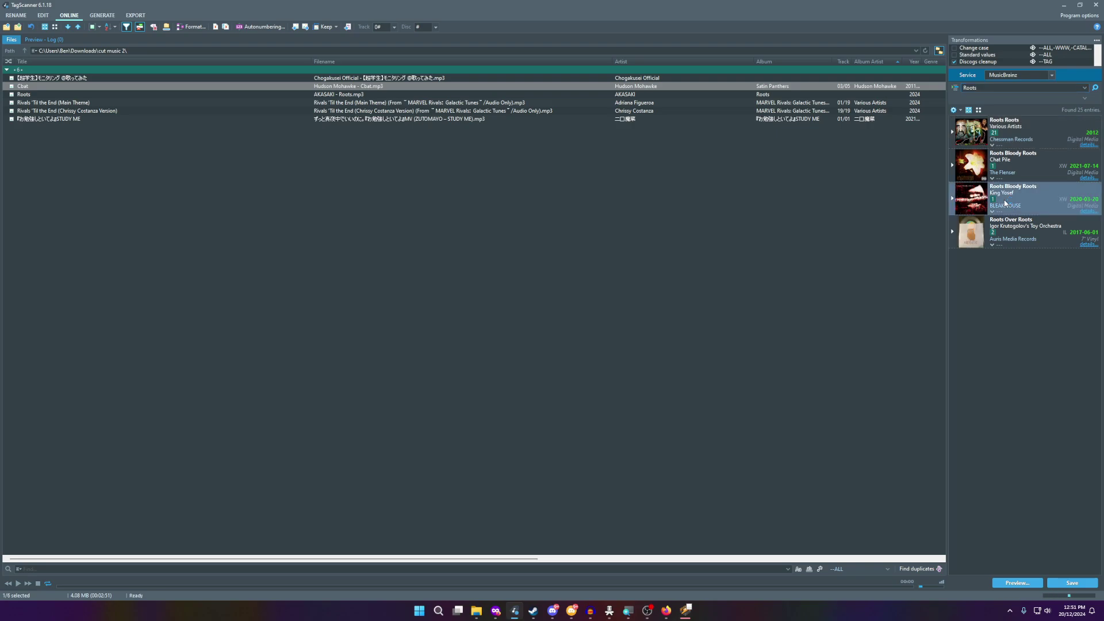
click(42, 16)
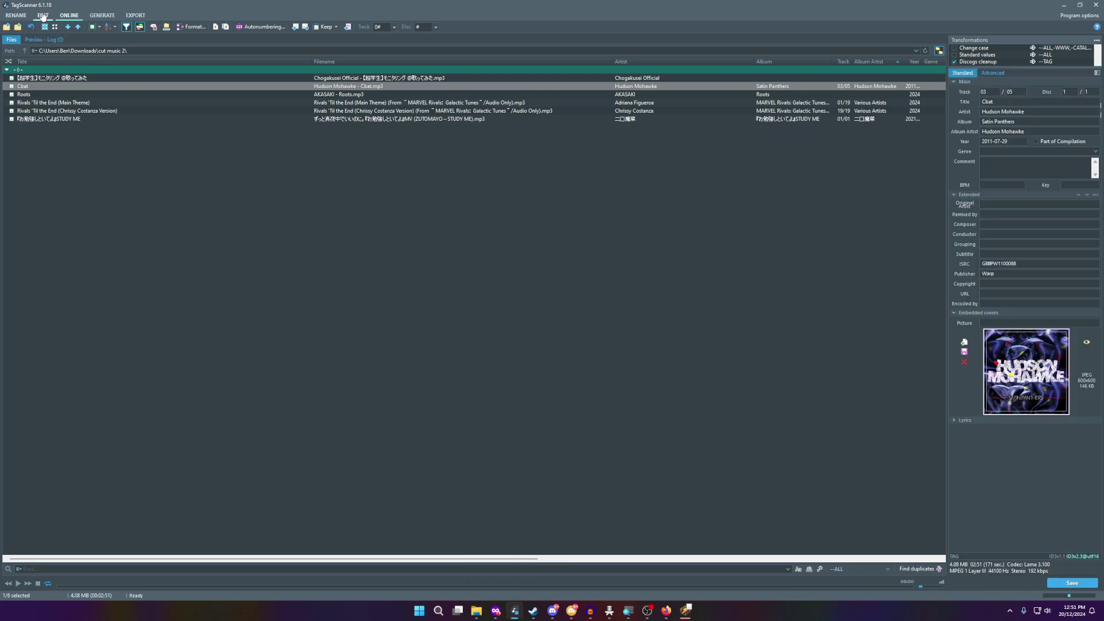
key(Down)
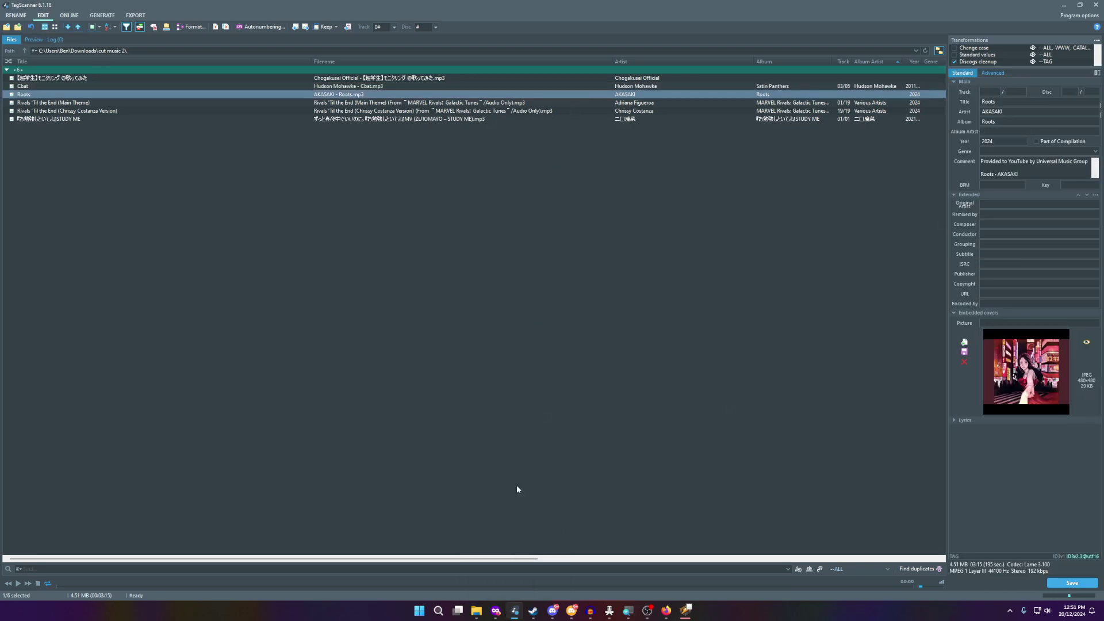
click(496, 611)
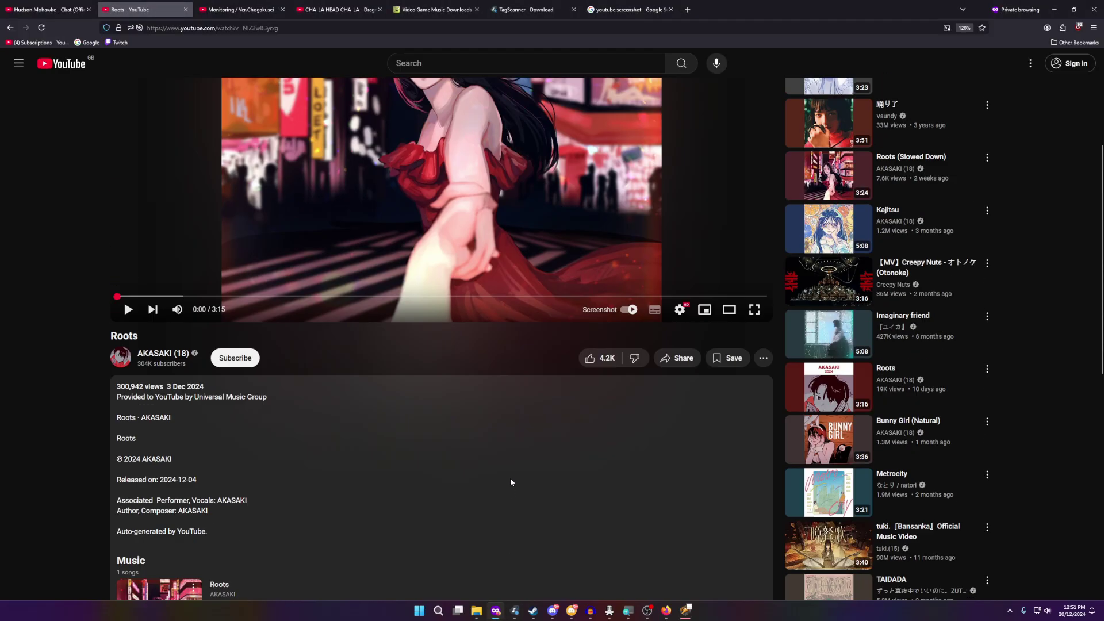
- Save the Roots video frame as Roots - YouTube - 0-0-00.jpeg and return to TagScanner
scroll(510, 482, up, 3)
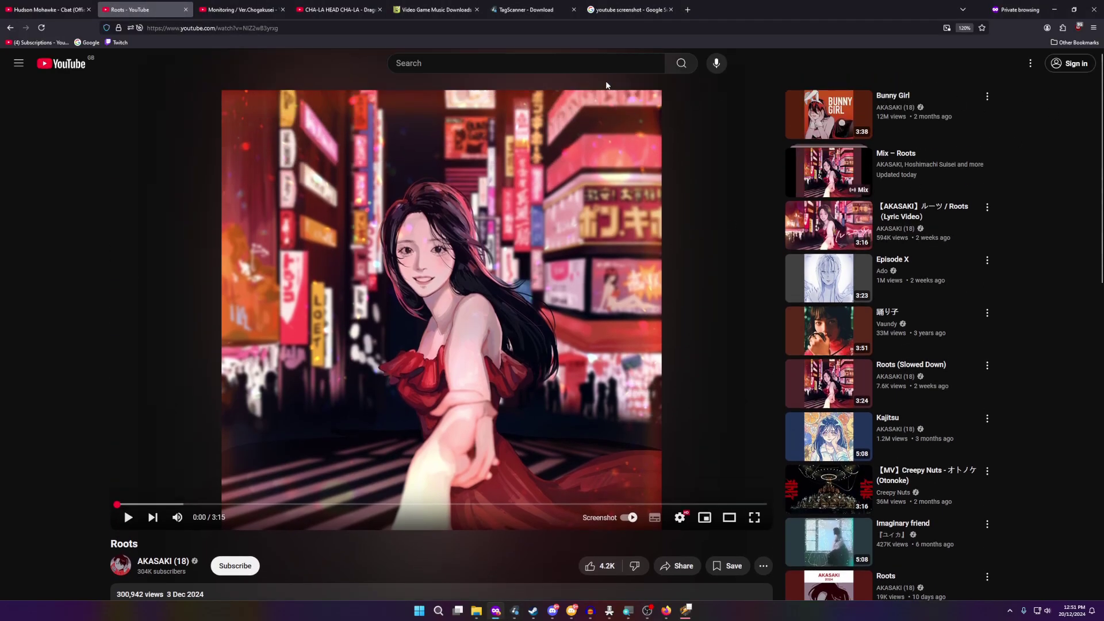
mouse_move(608, 10)
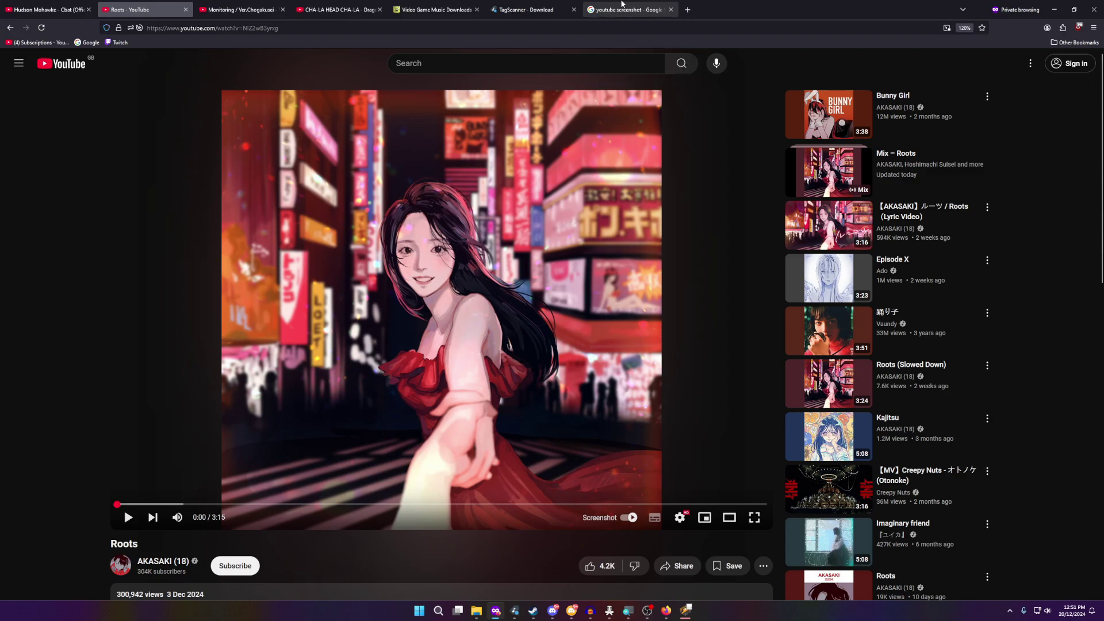
click(608, 10)
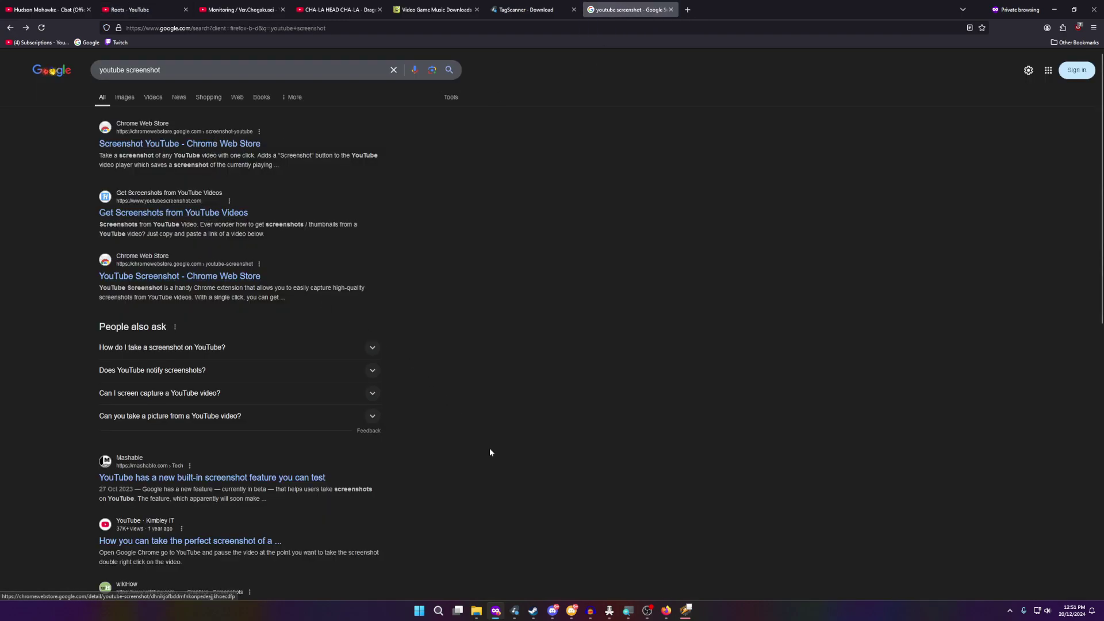
click(56, 10)
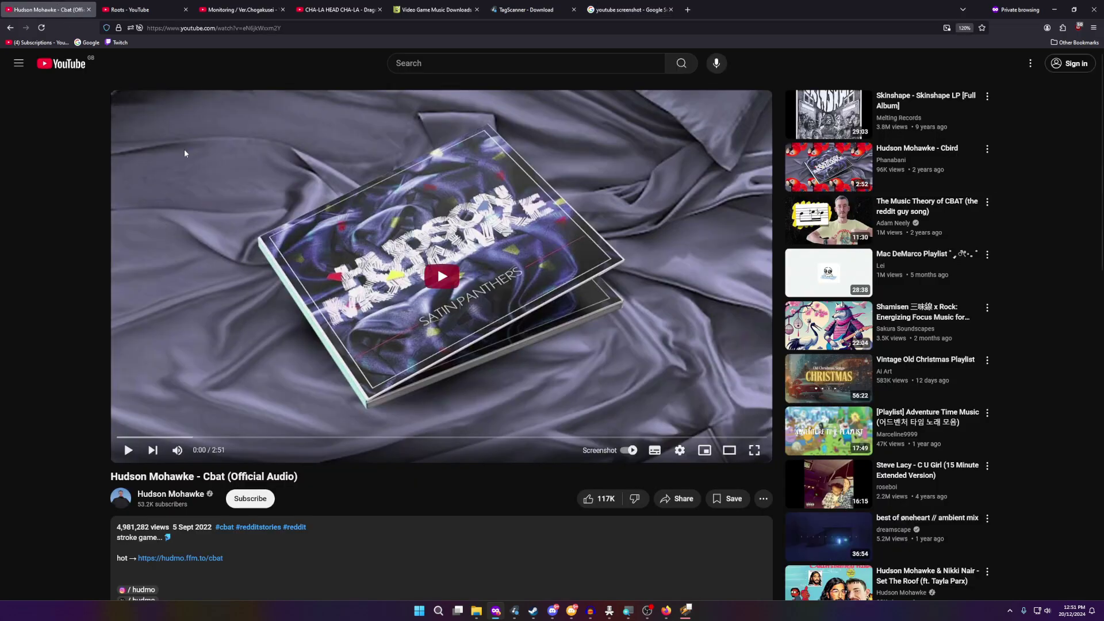
click(152, 11)
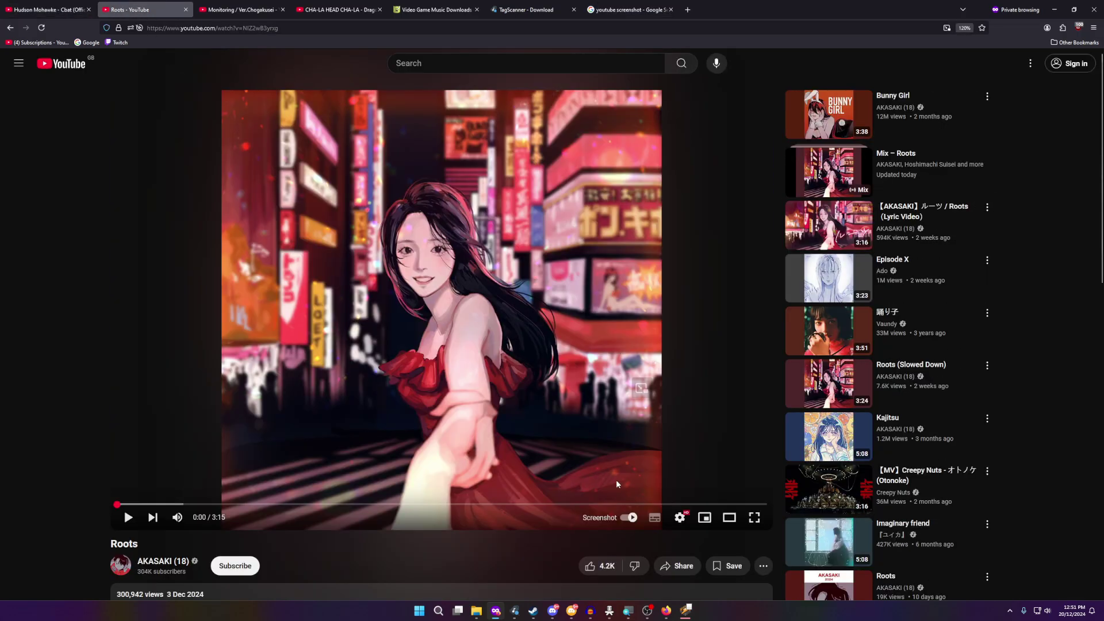
click(604, 523)
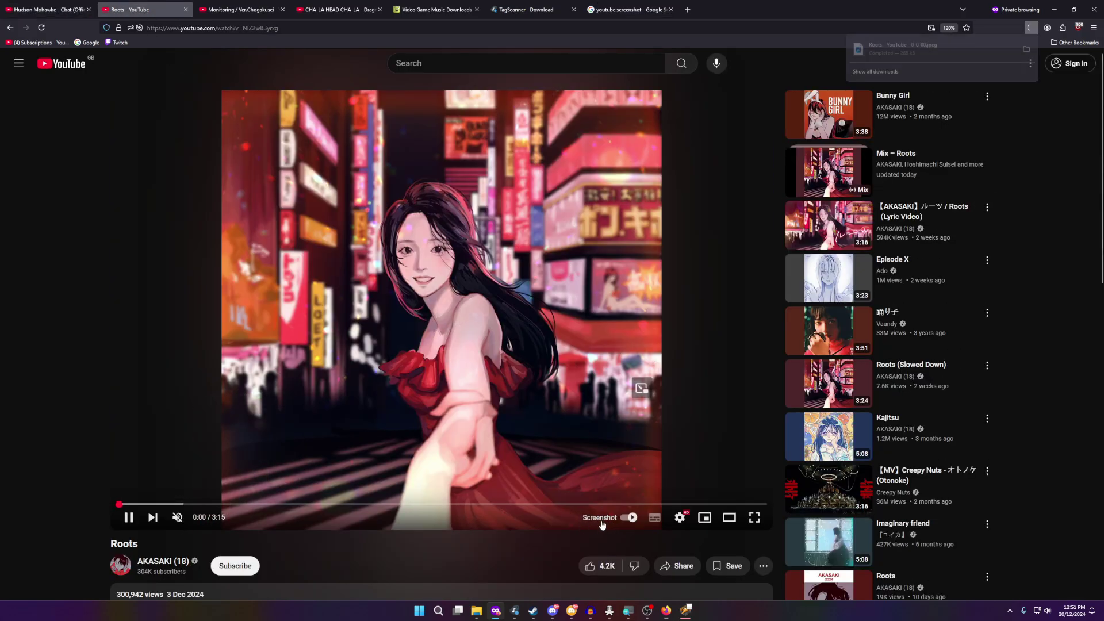
click(1032, 28)
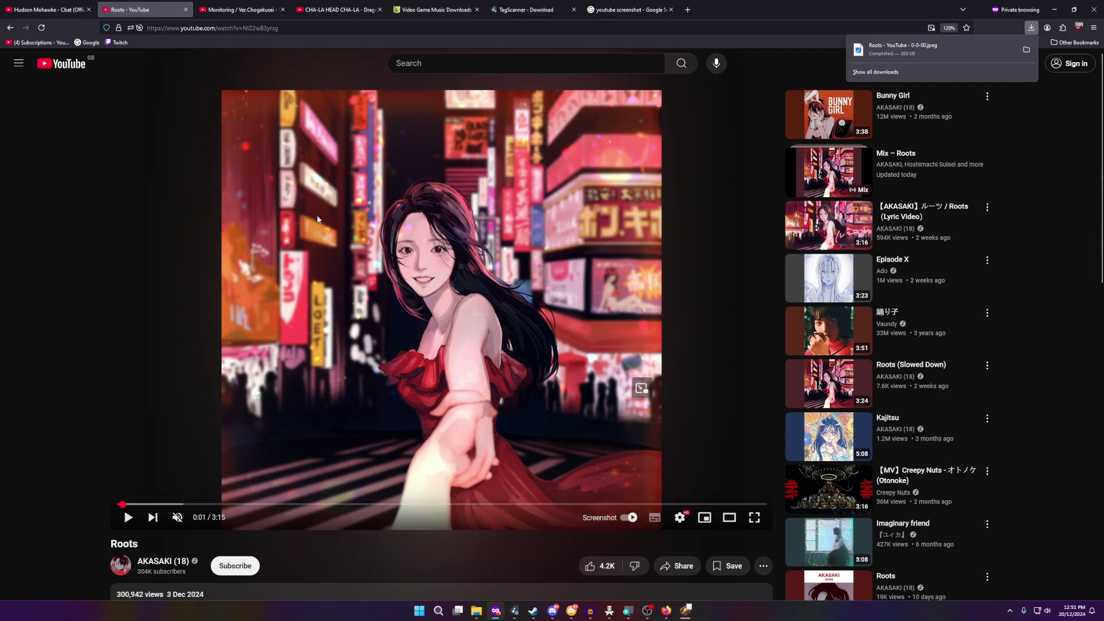
click(515, 613)
- Embed the Roots screenshot as cover art, set Album Artist to AKASAKI, and save
click(964, 342)
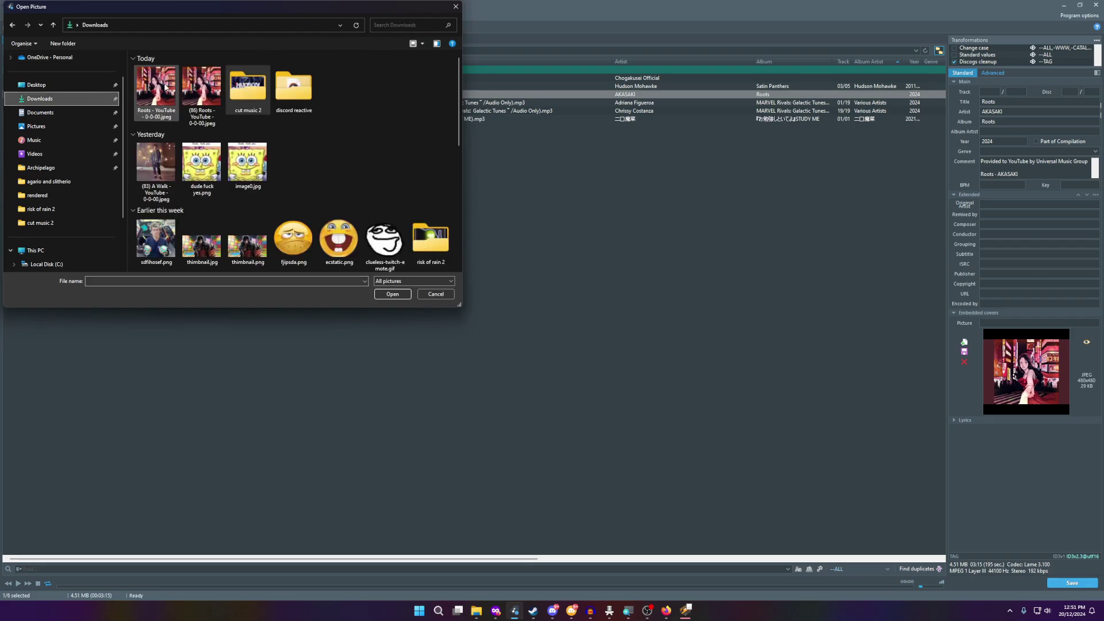
double_click(166, 88)
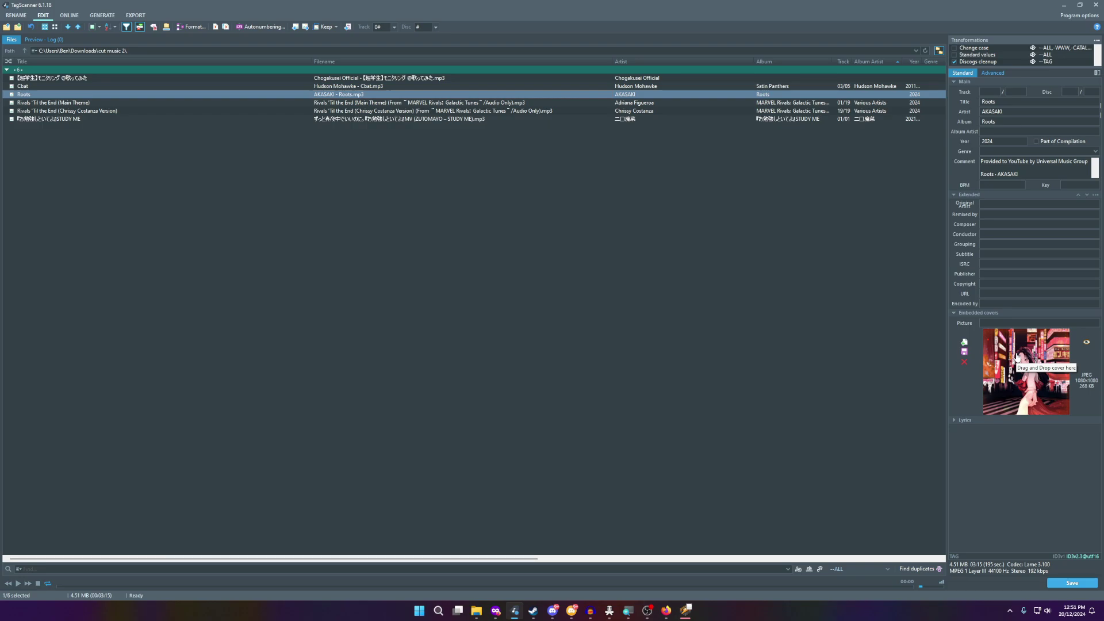
click(991, 141)
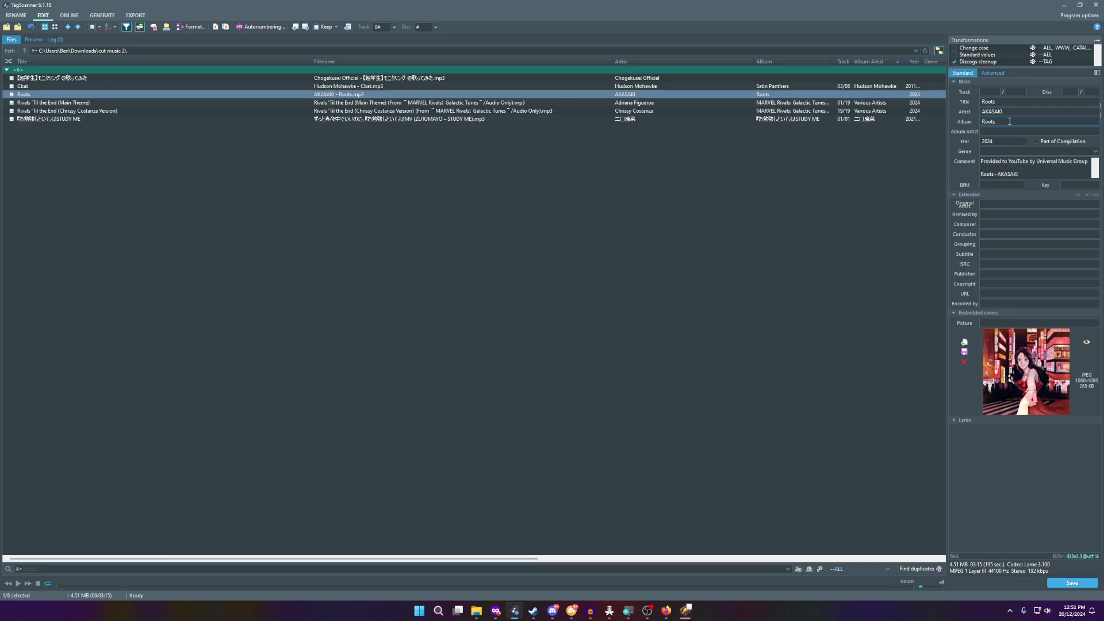
click(1014, 131)
text(AKASAKI)
click(1071, 582)
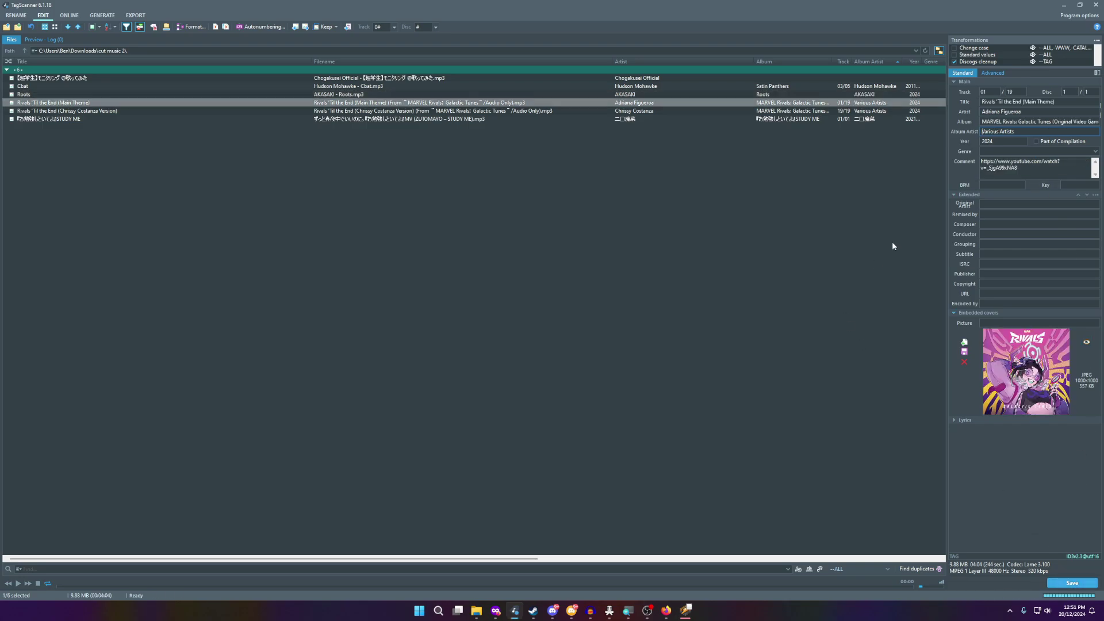
- Set the Roots track to 01/01 and disc 1/1, then save
click(867, 95)
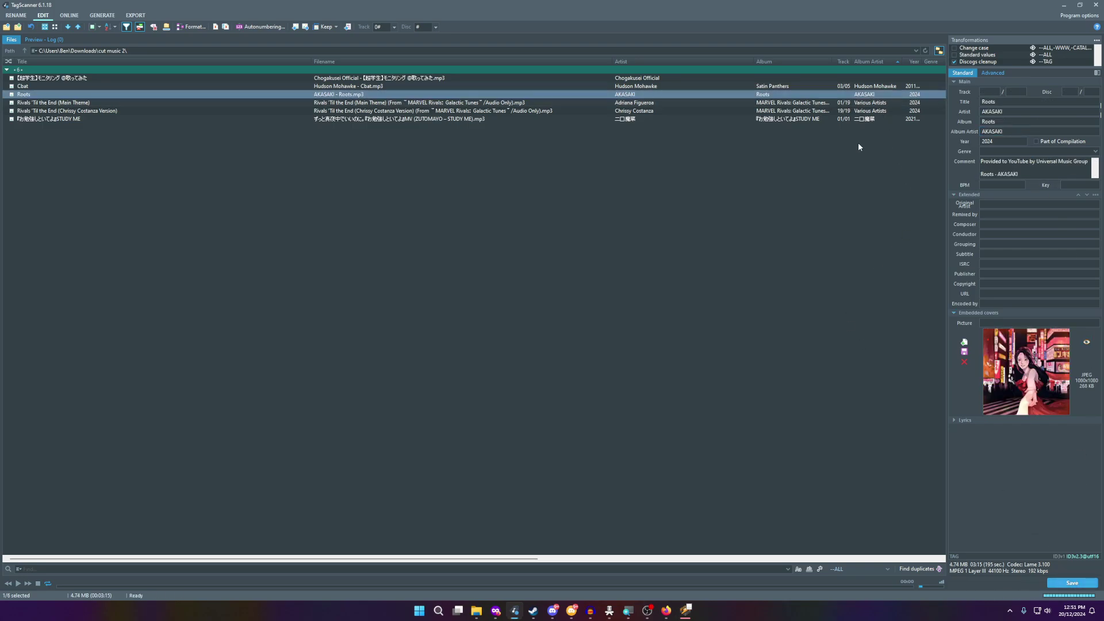
click(994, 92)
click(1069, 93)
text(1)
key(Tab)
text(1)
click(1084, 585)
click(860, 96)
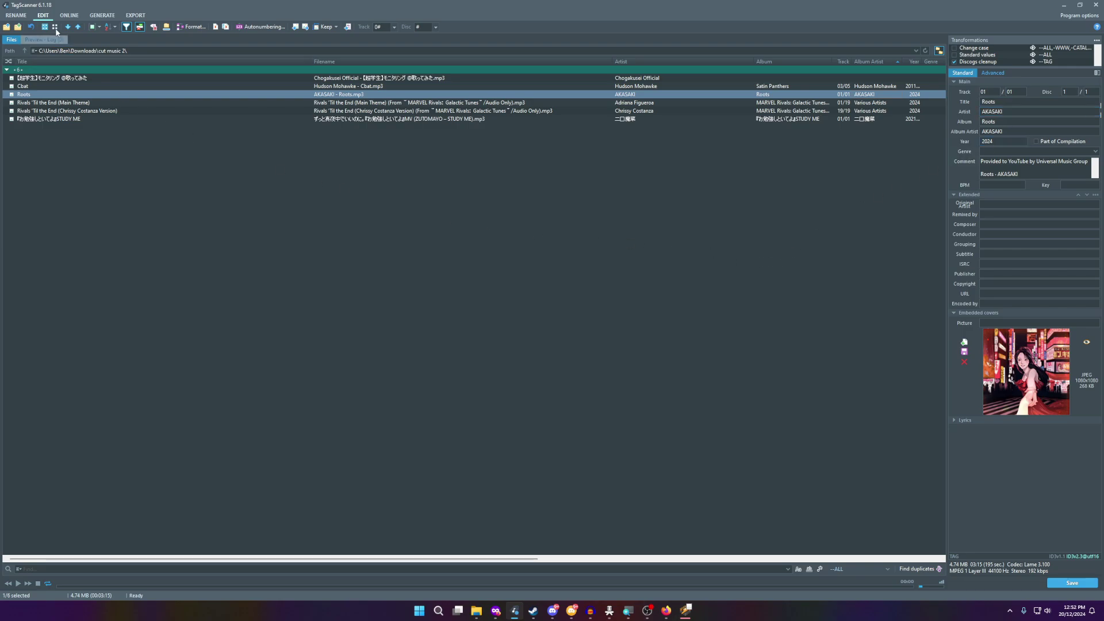
- Switch to the browser and move to the Monitoring / Ver.Chogakusei video tab
click(63, 17)
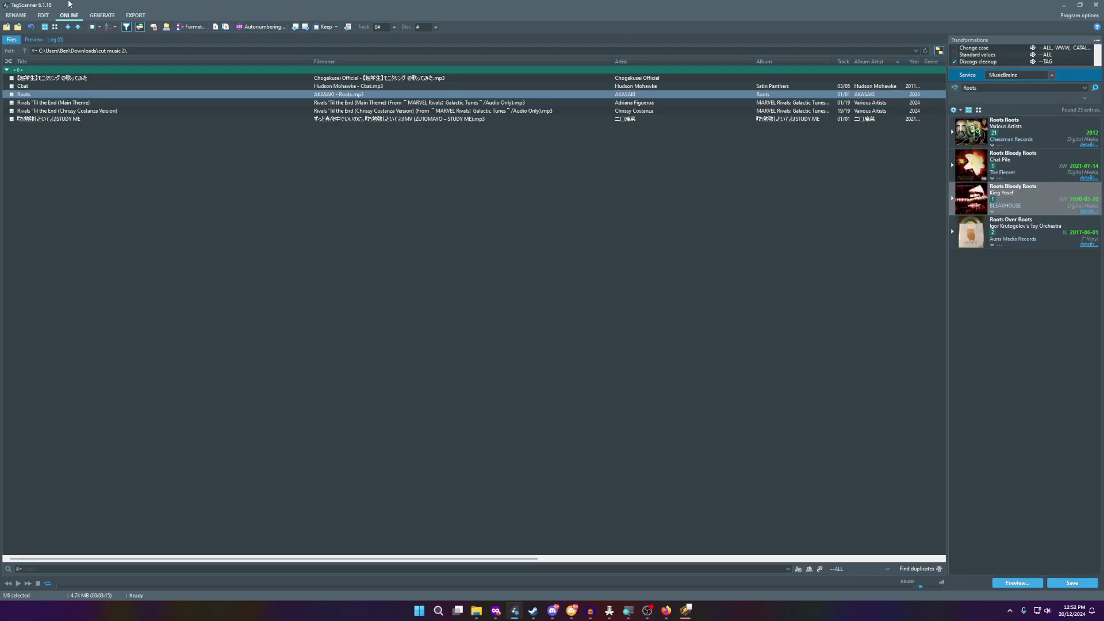
click(39, 19)
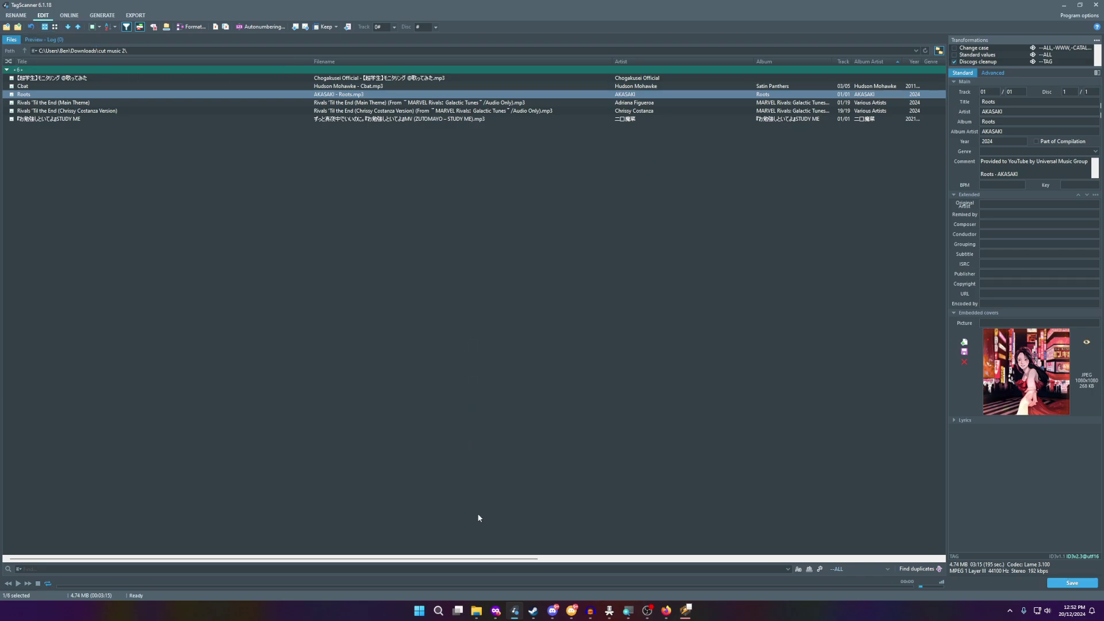
click(495, 611)
key(ctrl+Tab)
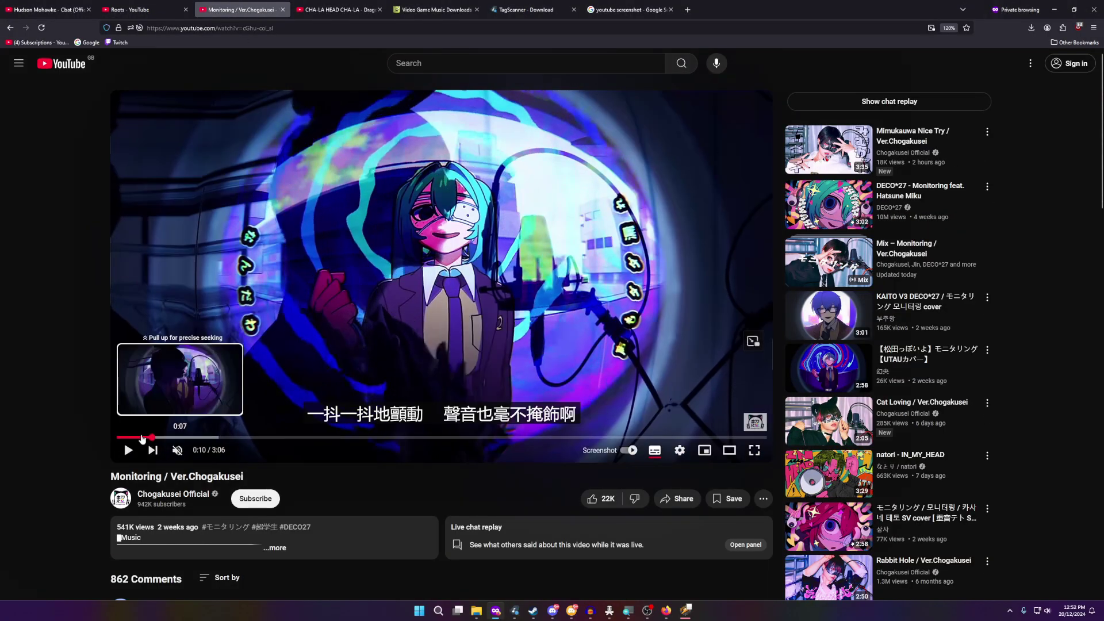
- Seek Monitoring to 0:46, save a Screenshot JPEG, and show it in Downloads
click(118, 437)
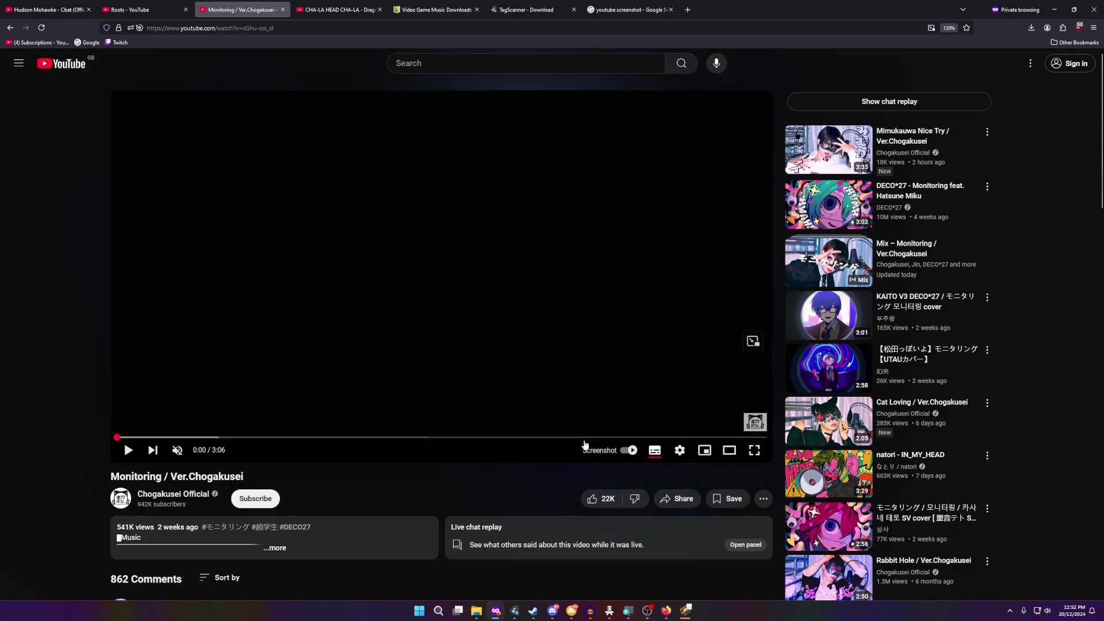
click(262, 437)
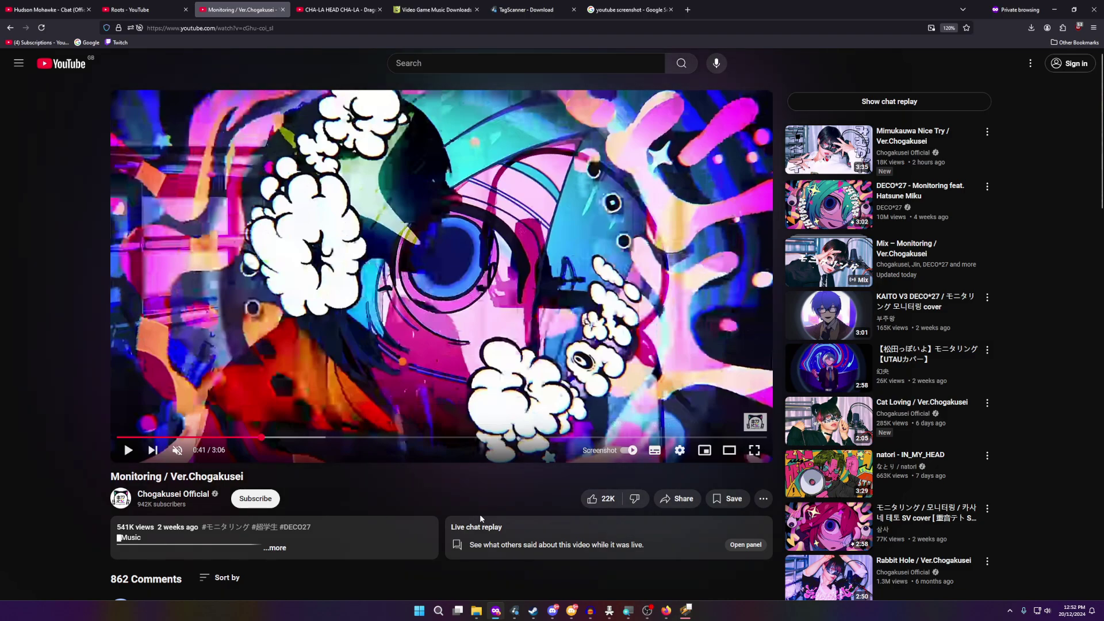
drag(265, 438, 279, 440)
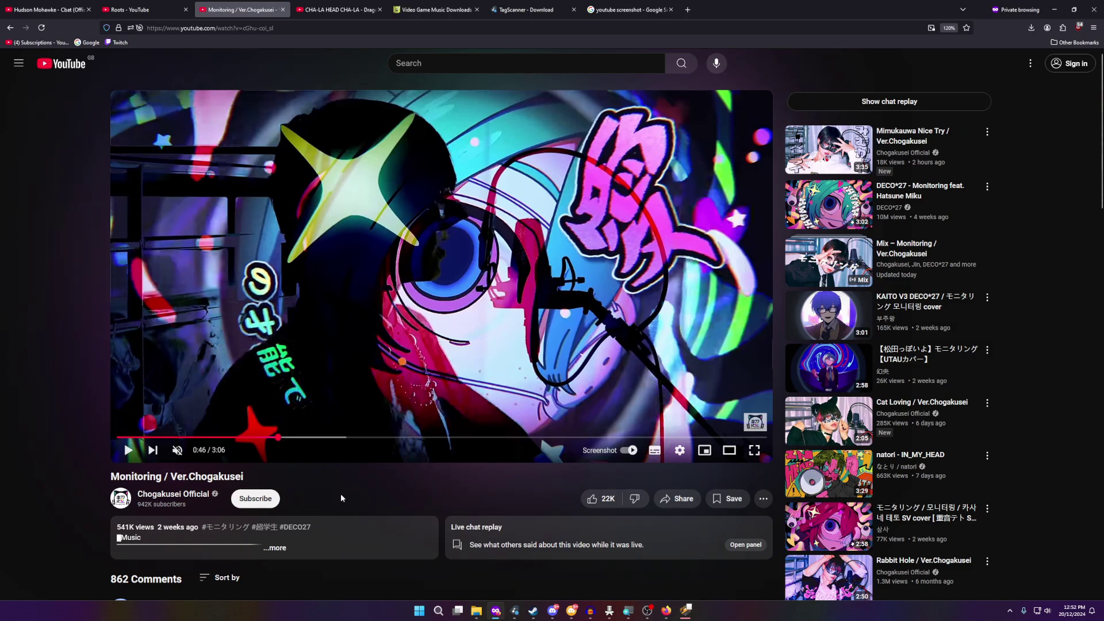
click(607, 458)
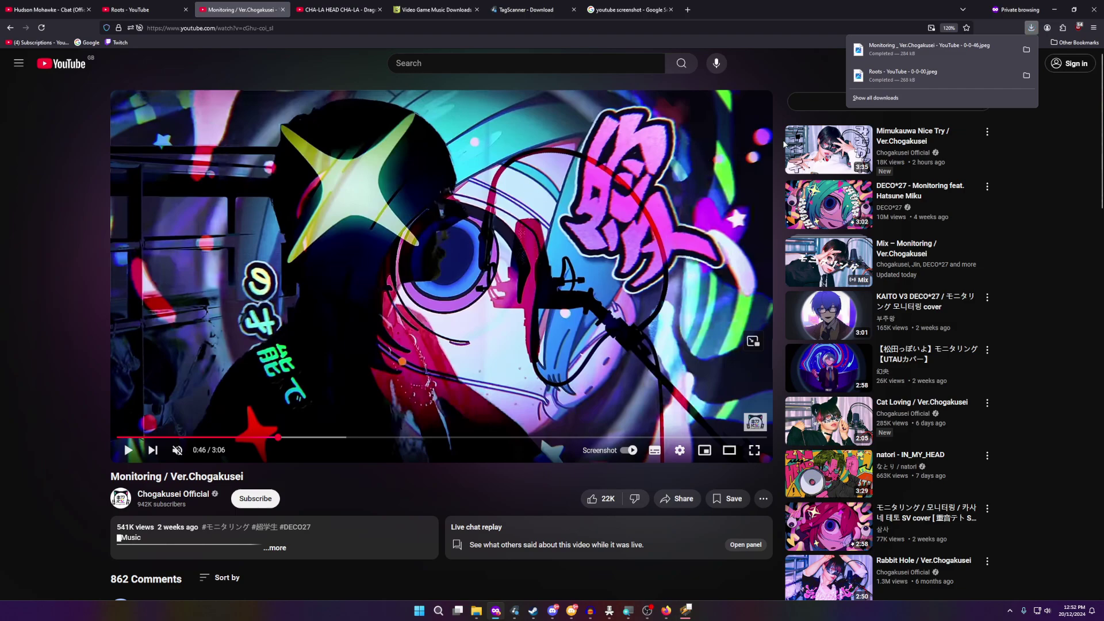
click(1026, 50)
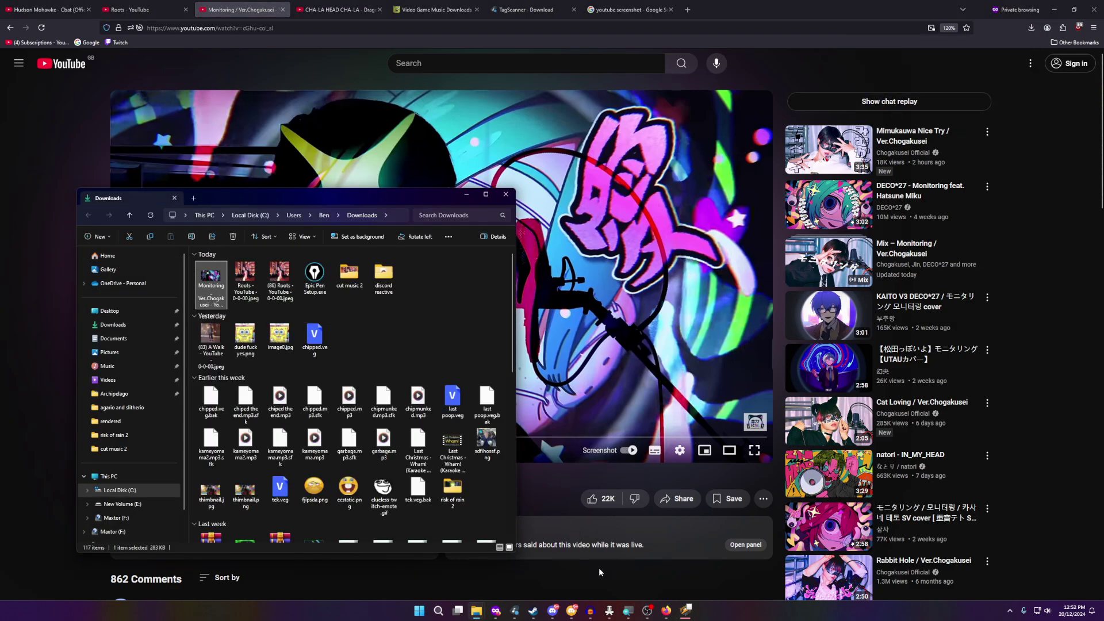
- Launch paint.net and open the Monitoring video screenshot as an image
key(super)
text(paint)
key(Return)
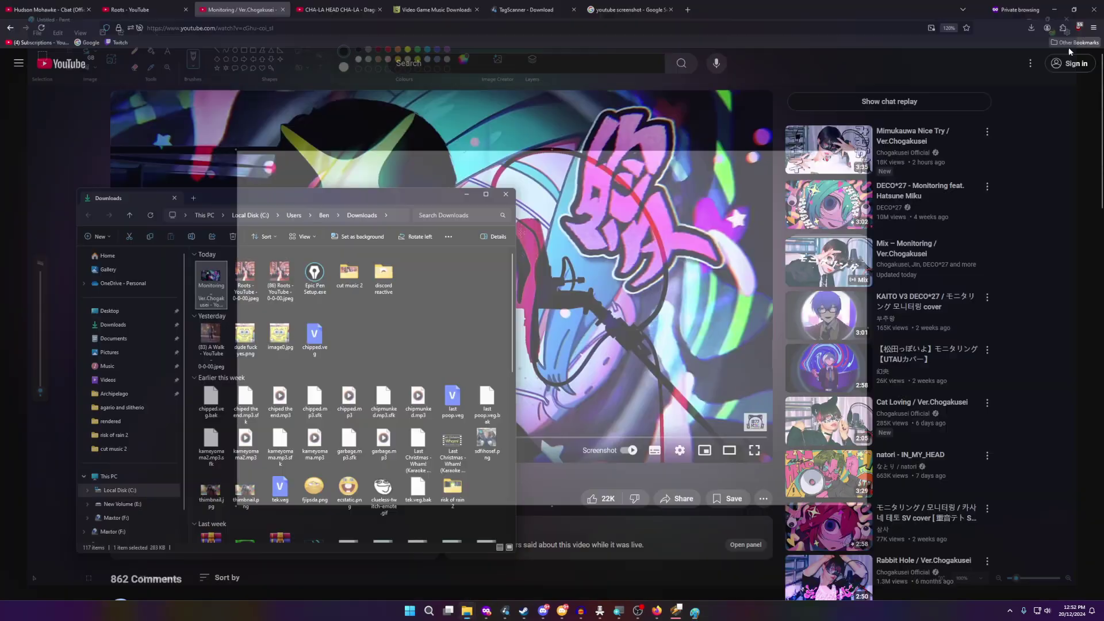
key(super)
text(paint.net)
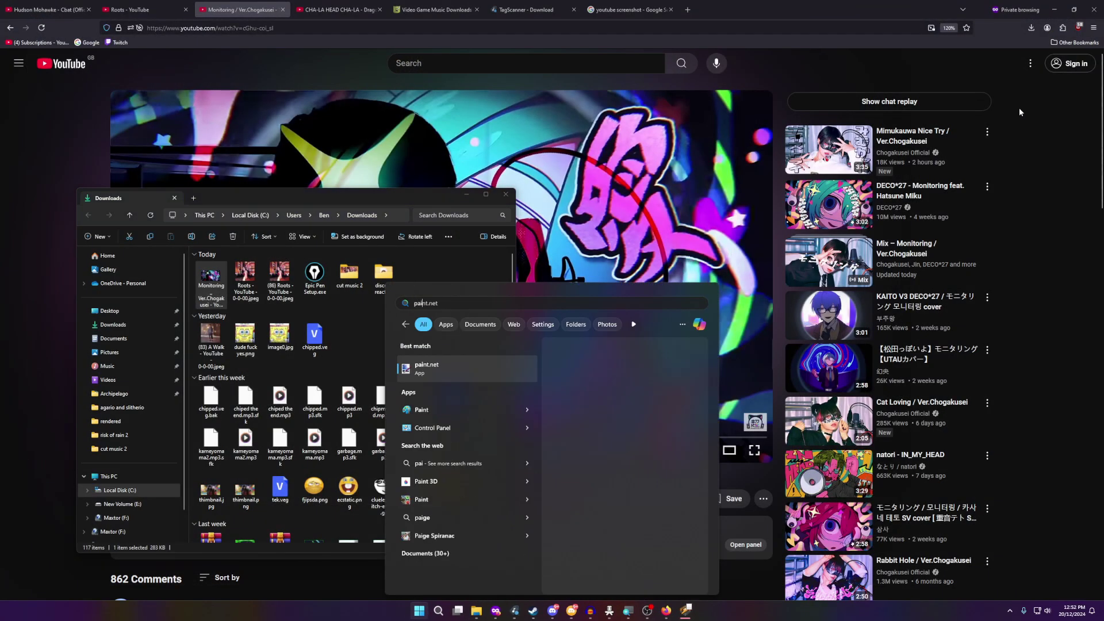
key(Return)
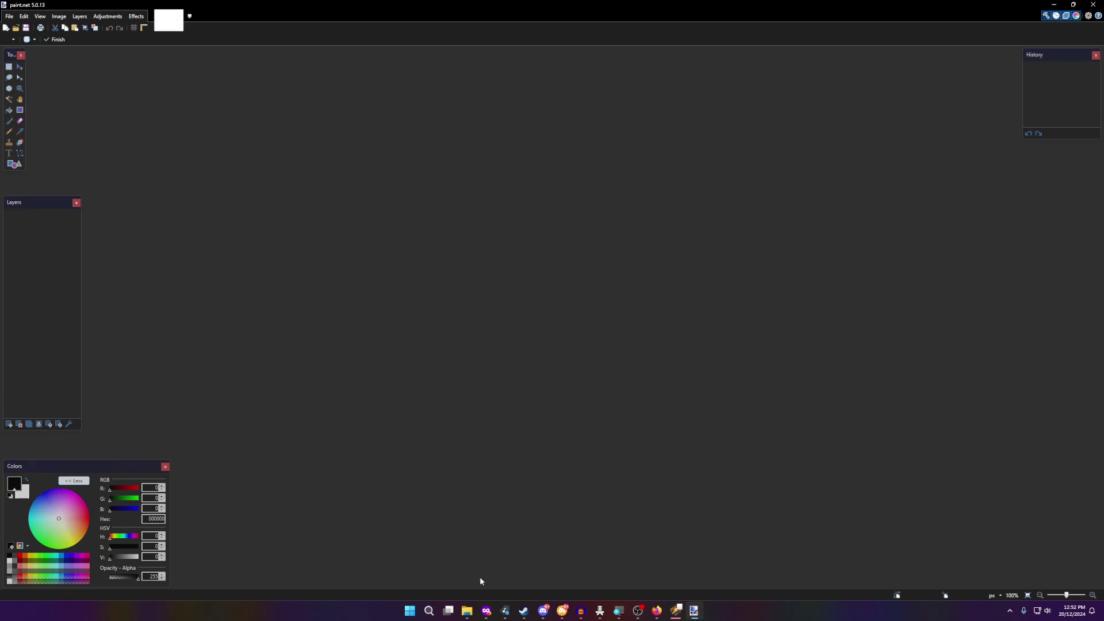
mouse_move(469, 611)
click(439, 566)
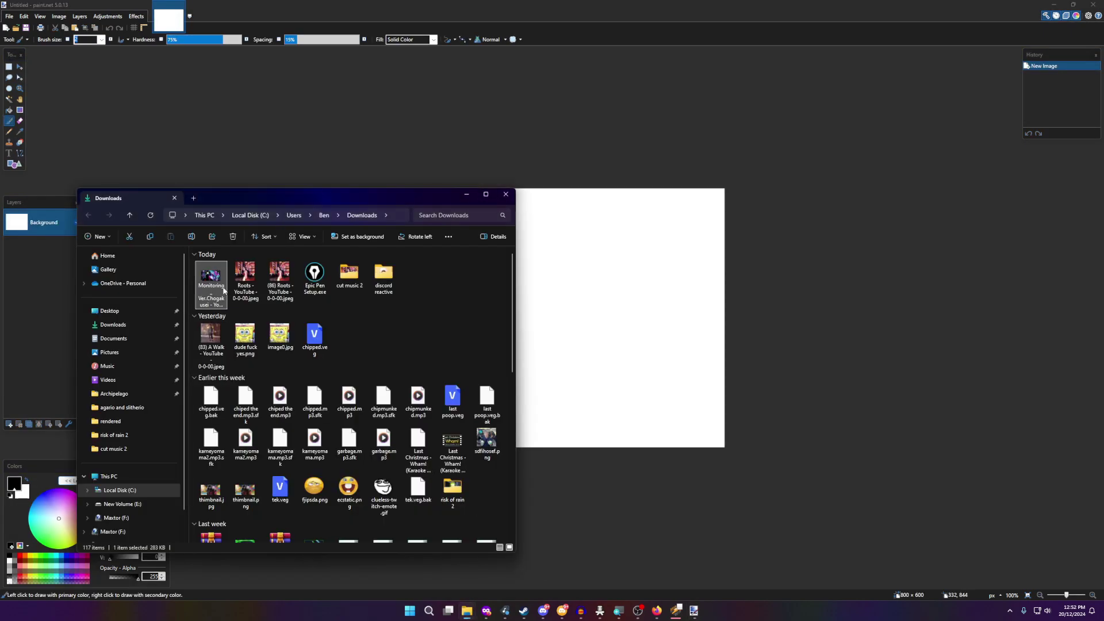
drag(225, 291, 554, 341)
click(552, 309)
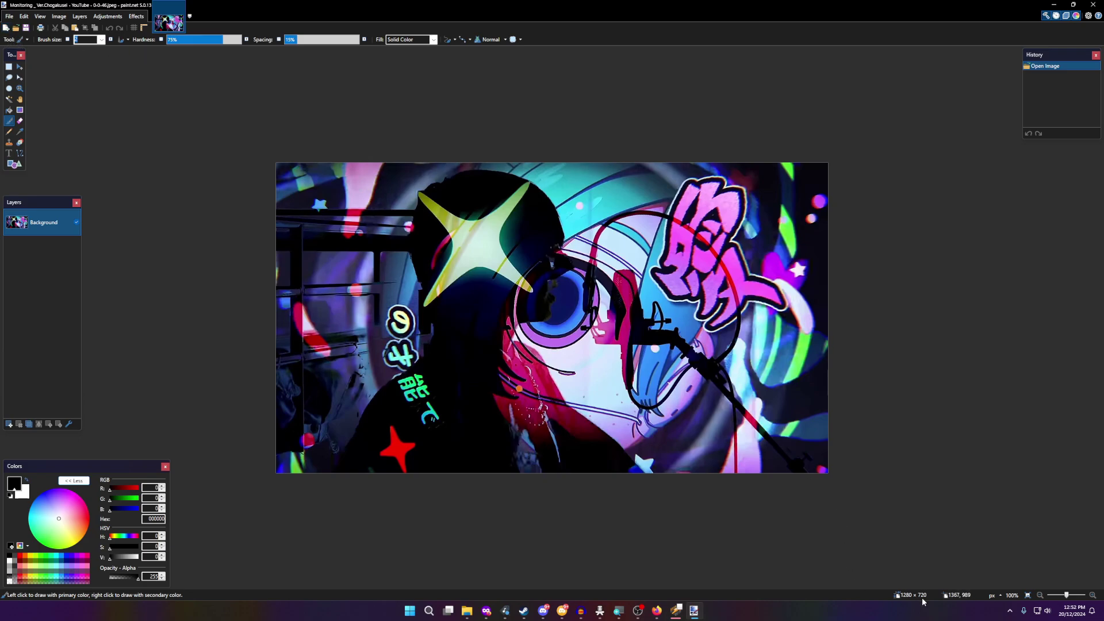
- Create a new blank 720×720 image
click(6, 28)
text(720)
key(Tab)
text(720)
key(Return)
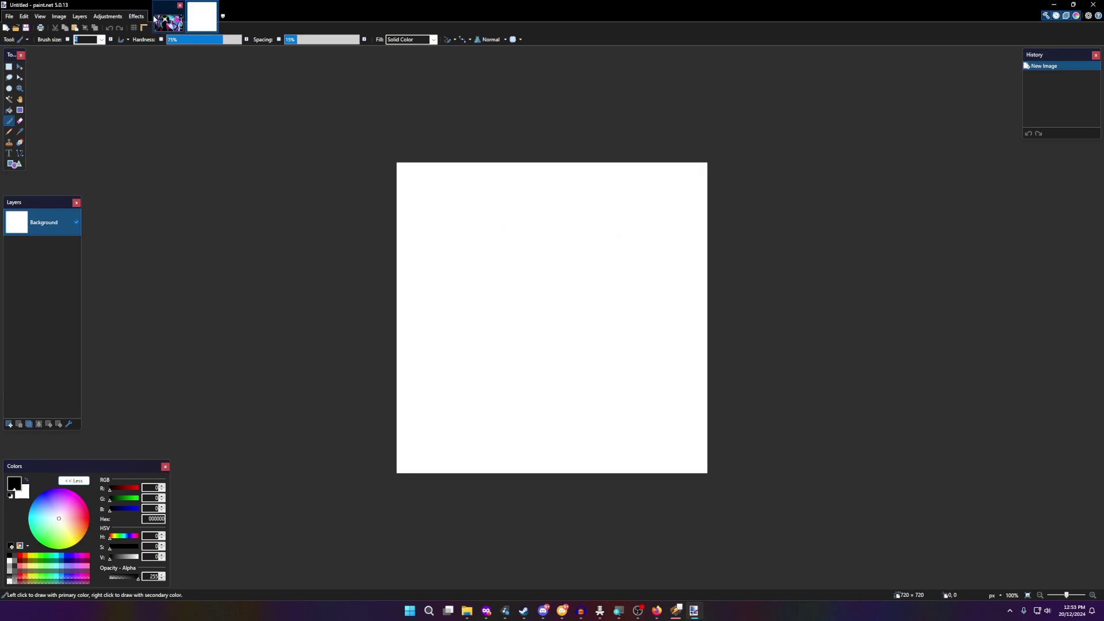
- Paste the screenshot into the 720×720 image, then scale and position it to fill the square
click(181, 24)
key(ctrl+a)
key(ctrl+c)
click(190, 25)
key(ctrl+v)
click(580, 355)
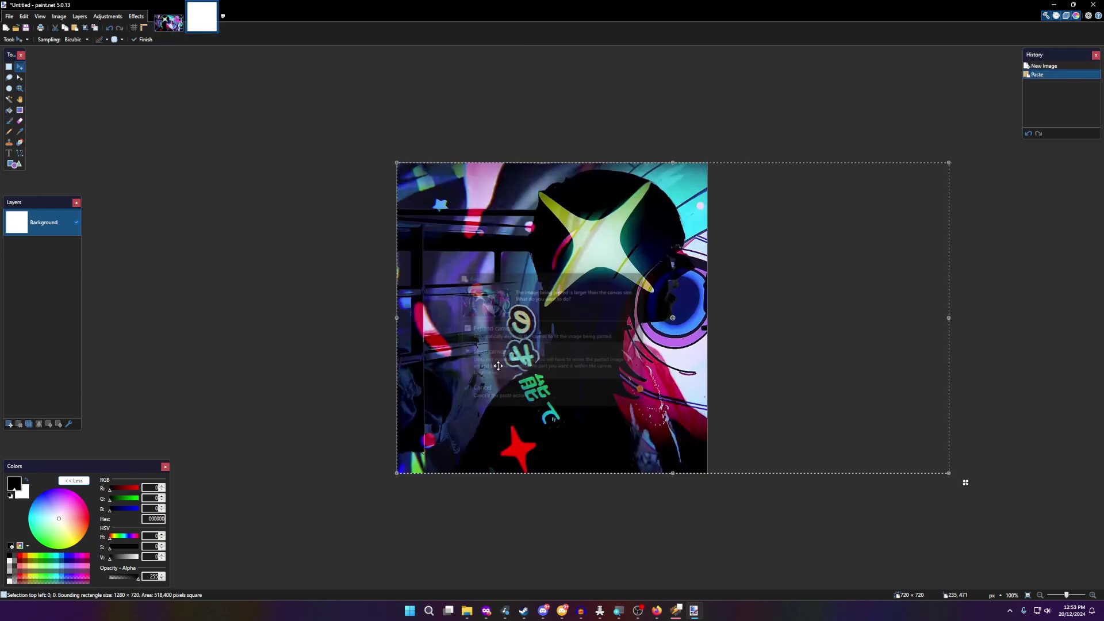
drag(580, 357, 440, 363)
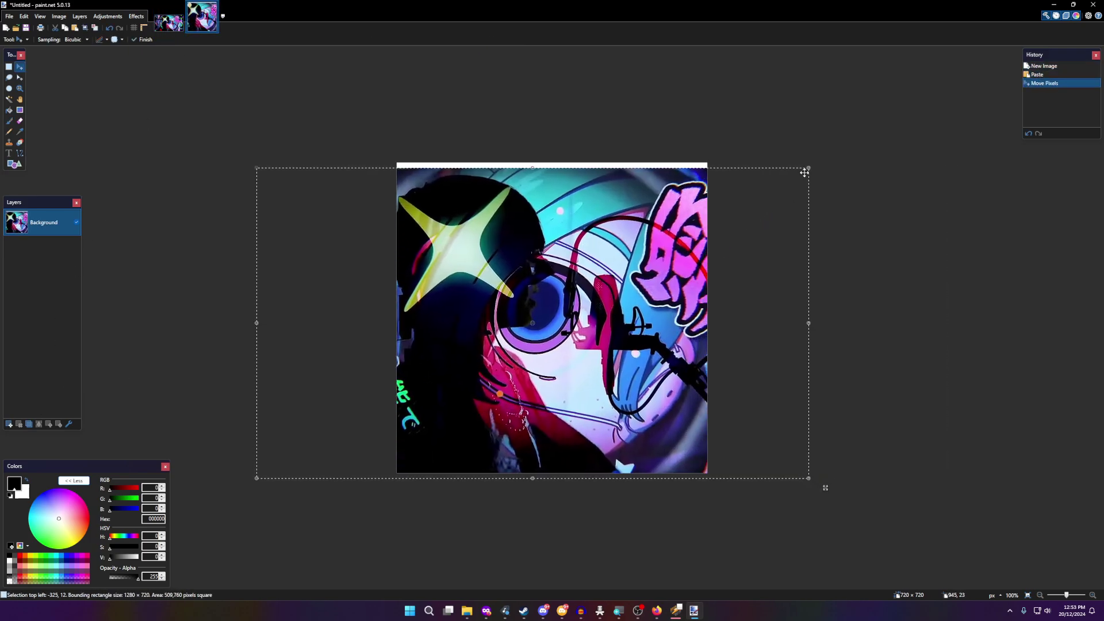
drag(817, 156, 823, 153)
drag(598, 250, 594, 248)
drag(596, 249, 598, 248)
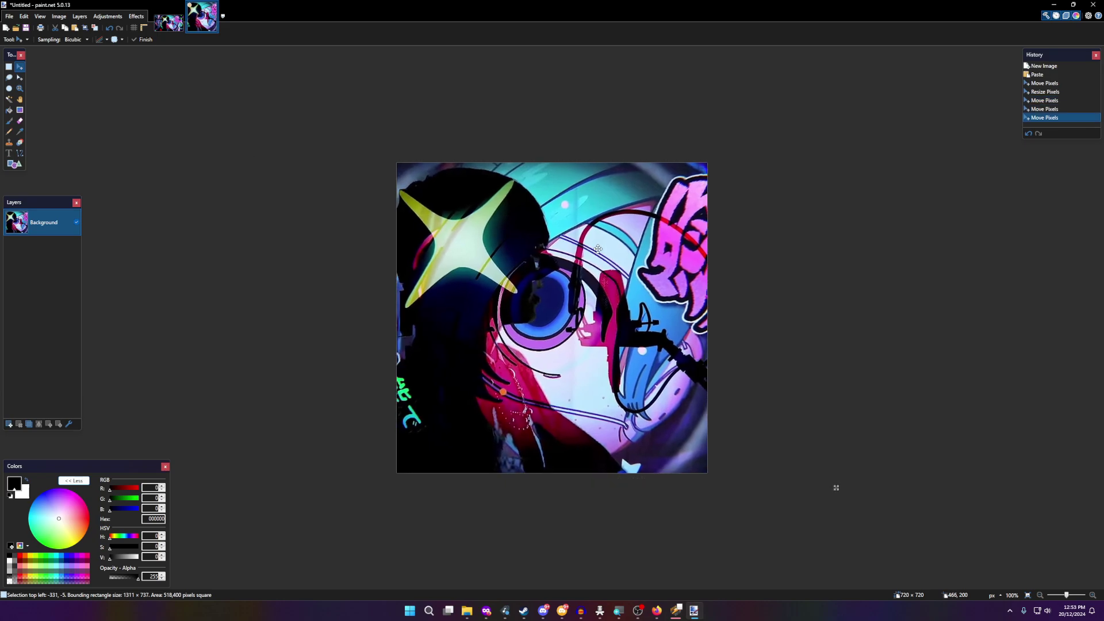
click(598, 248)
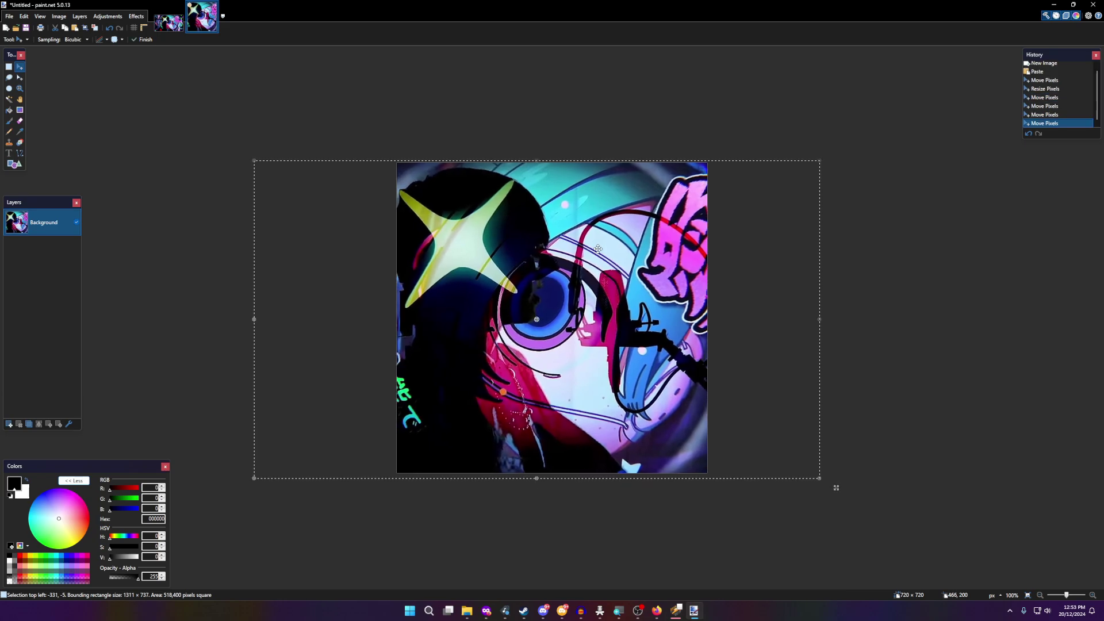
key(ctrl+d)
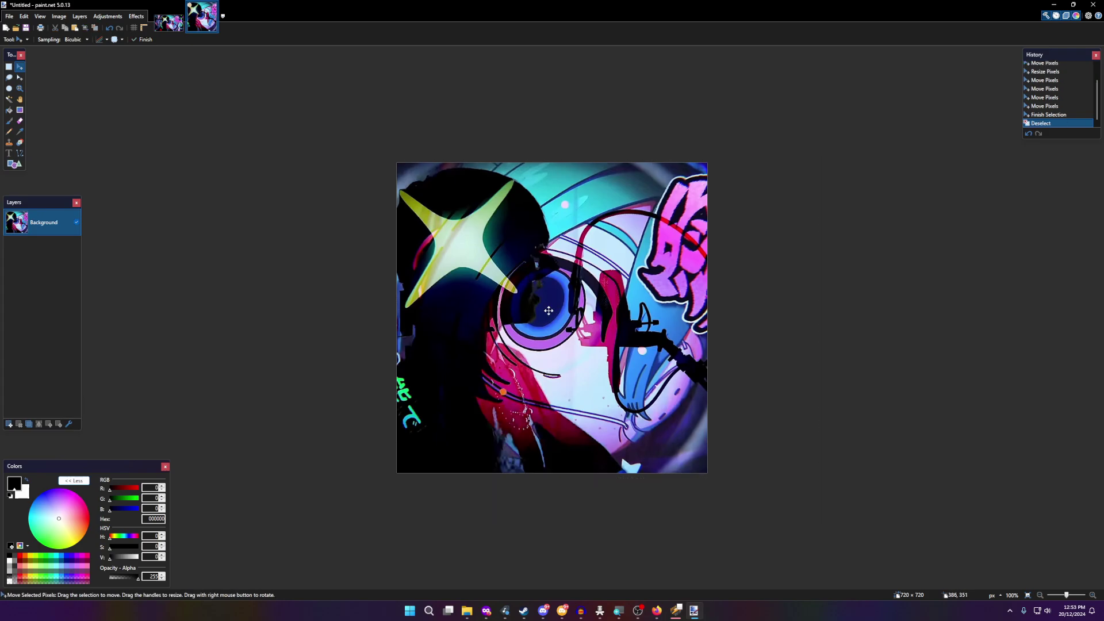
- Save the square image as a PNG and minimize paint.net
click(26, 27)
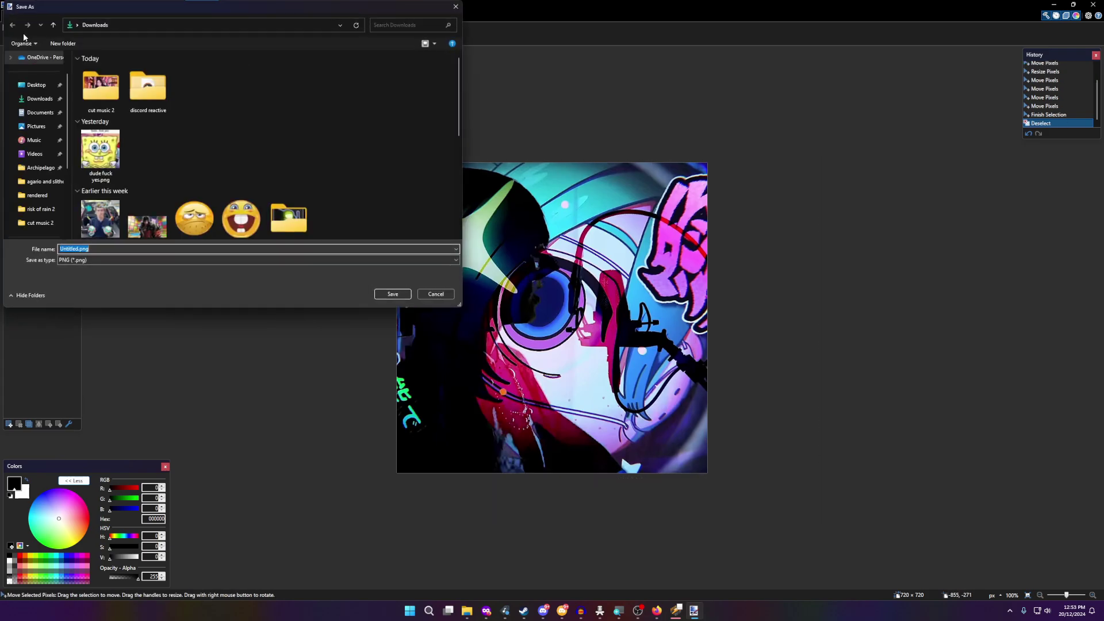
key(Return)
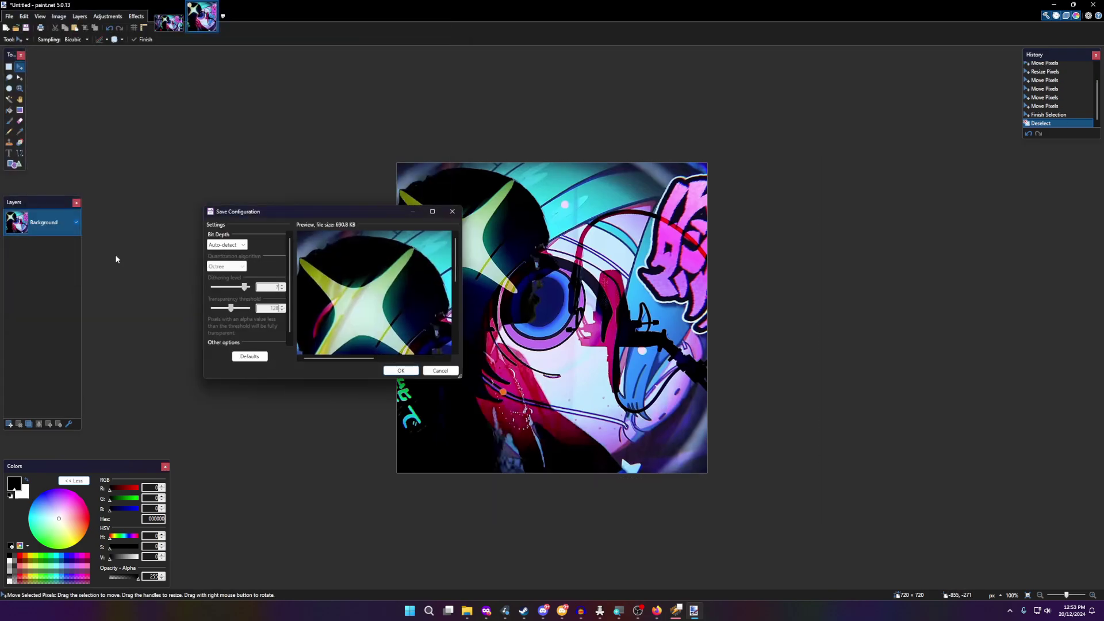
click(400, 370)
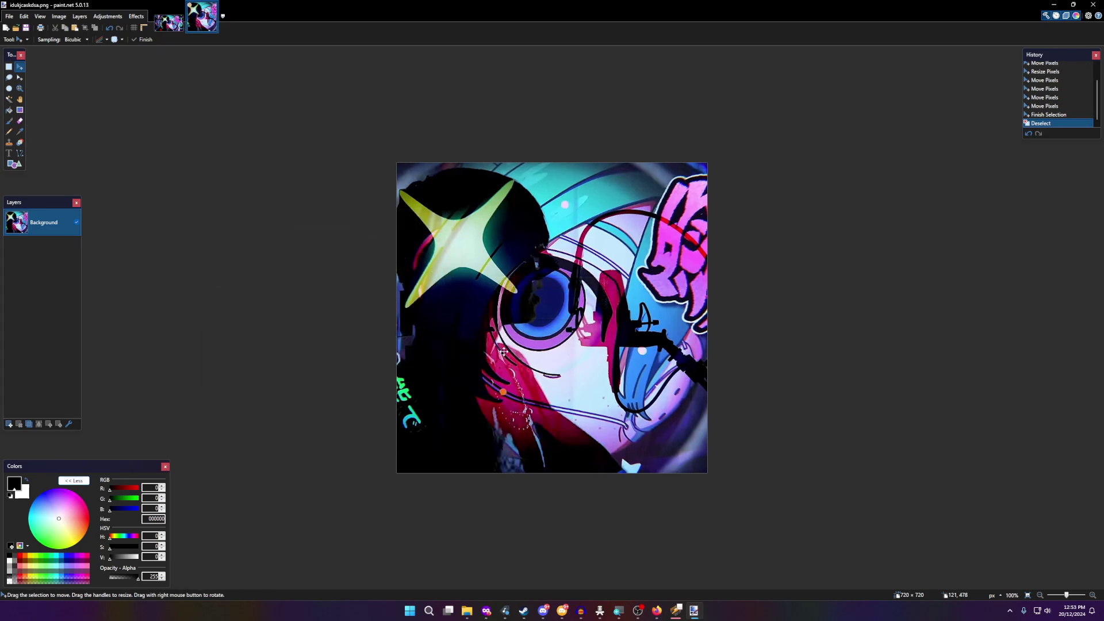
click(1053, 4)
- Load the saved 720×720 PNG as the Chogakusei Official track's embedded cover
click(505, 610)
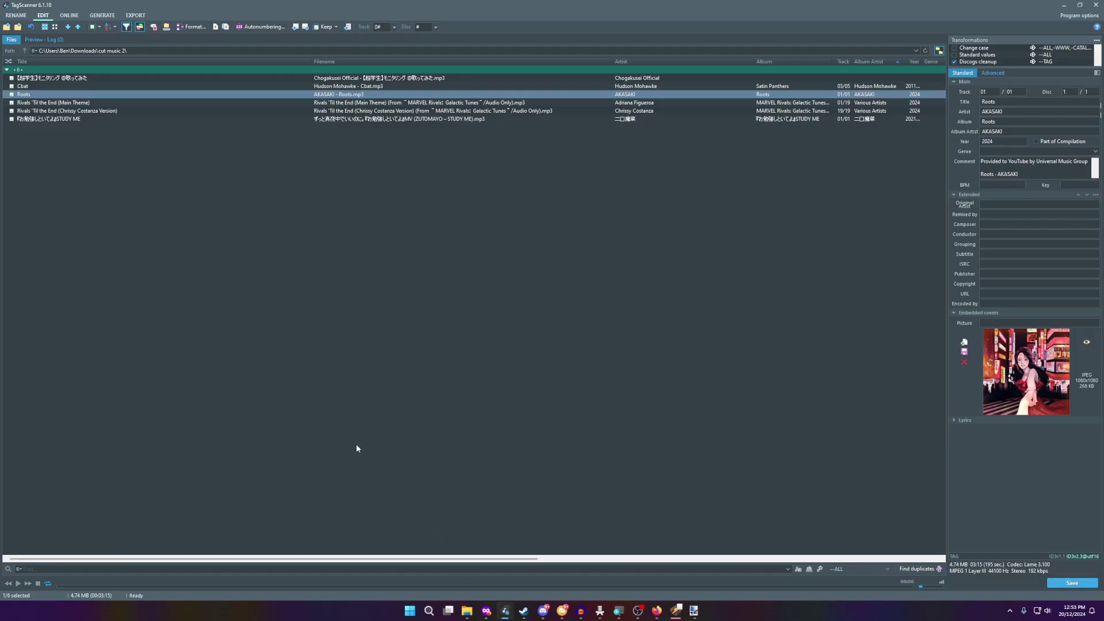
click(683, 80)
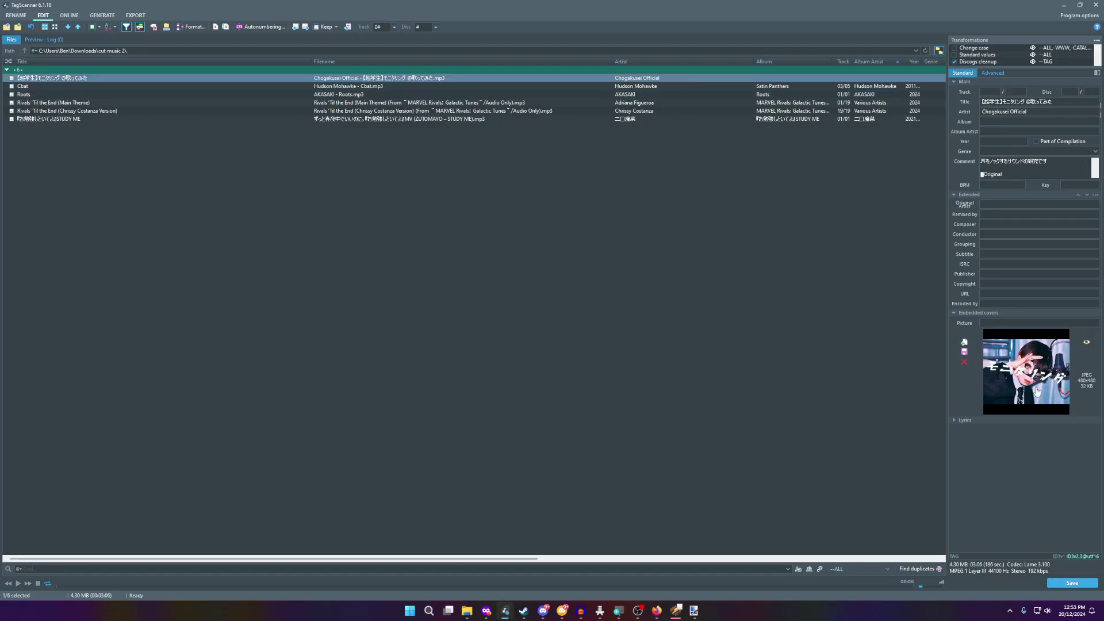
click(965, 342)
double_click(139, 84)
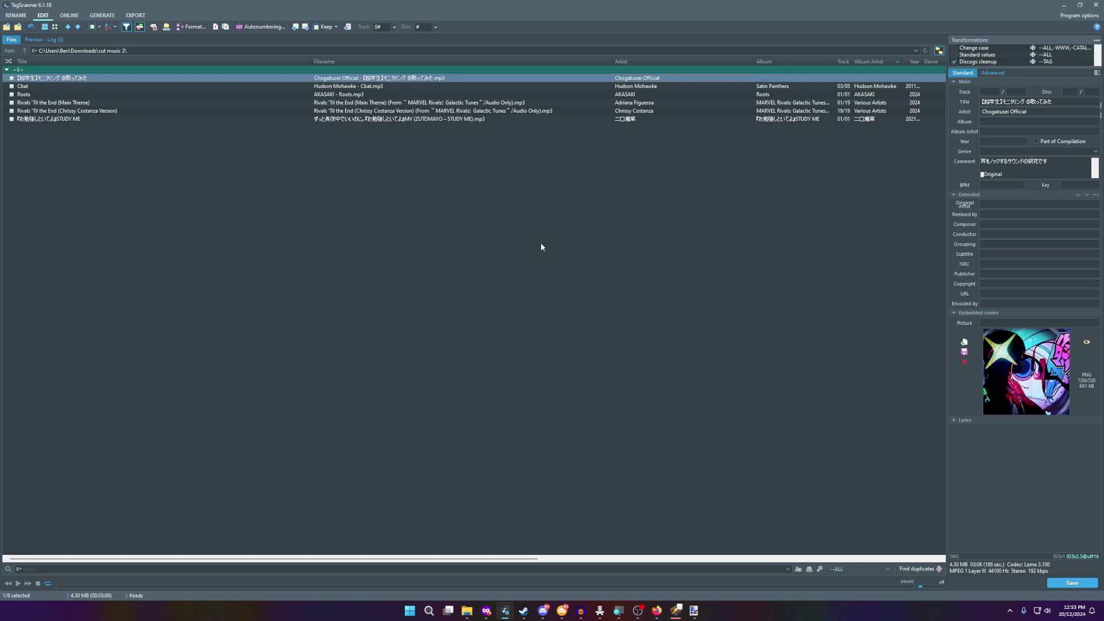
click(486, 611)
- Expand the Monitoring video's description, scroll through its Music credits, and return to TagScanner
click(362, 536)
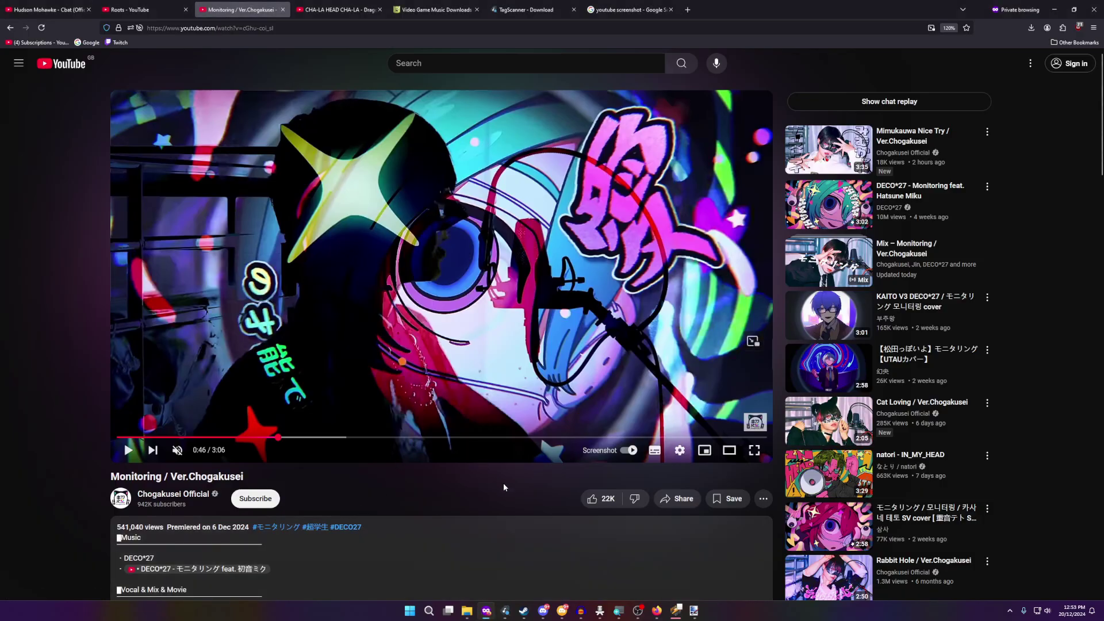
scroll(502, 460, down, 2)
scroll(502, 458, down, 4)
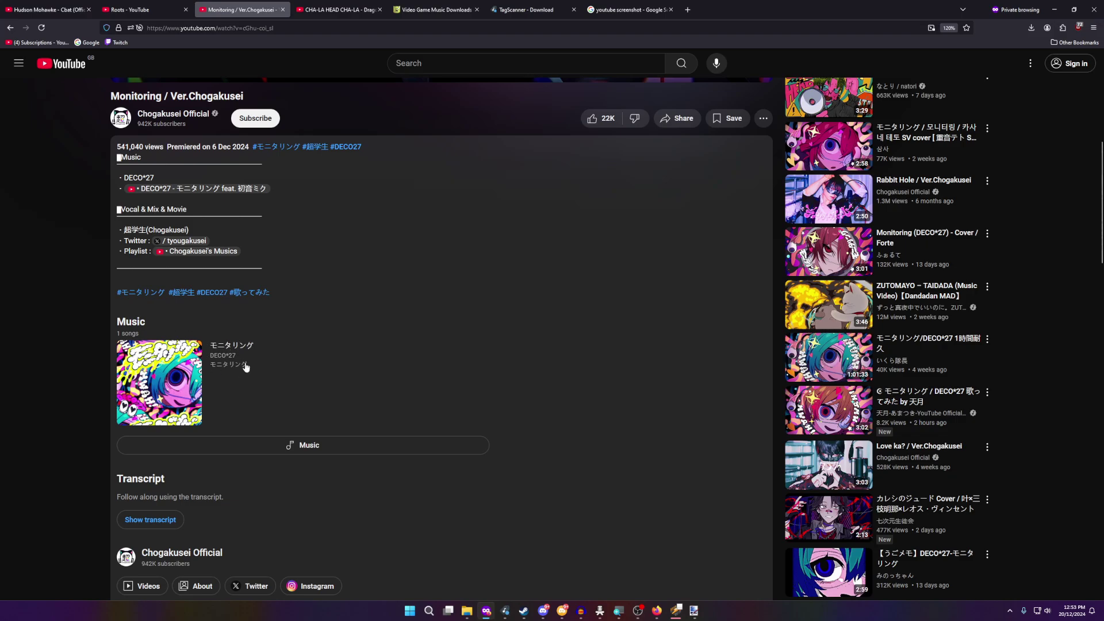
scroll(247, 355, up, 1)
scroll(248, 356, up, 1)
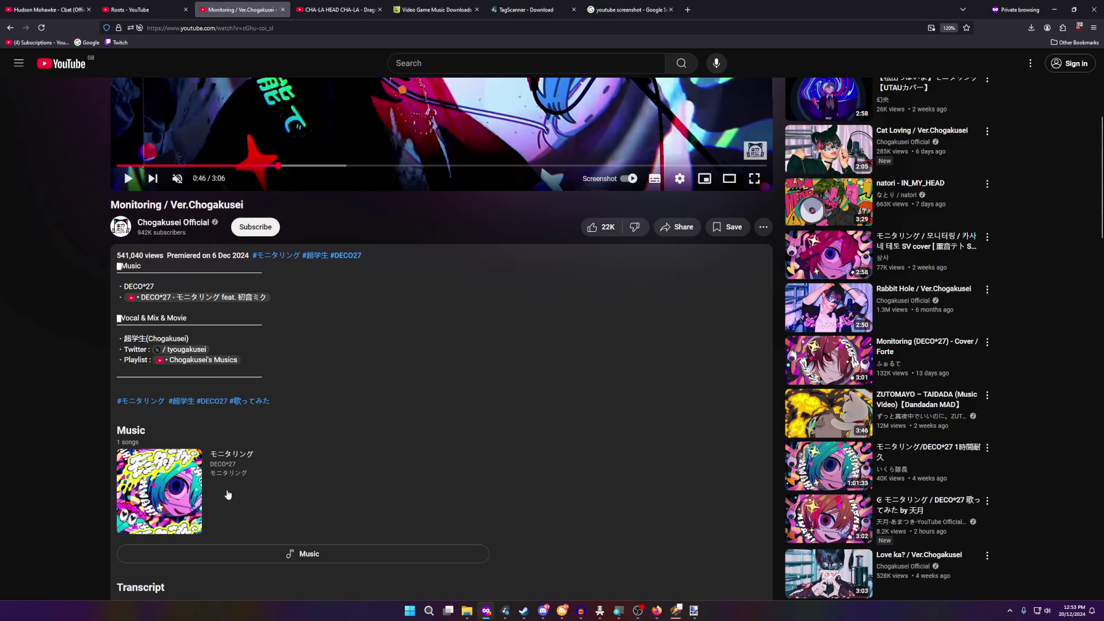
scroll(270, 447, up, 1)
scroll(269, 443, up, 1)
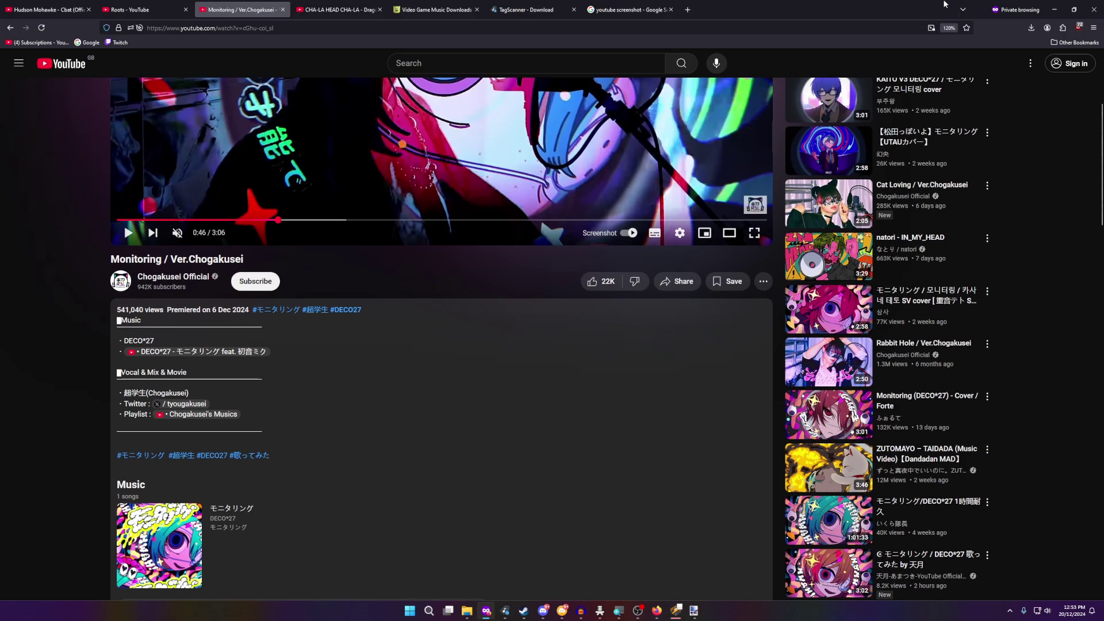
key(alt+Tab)
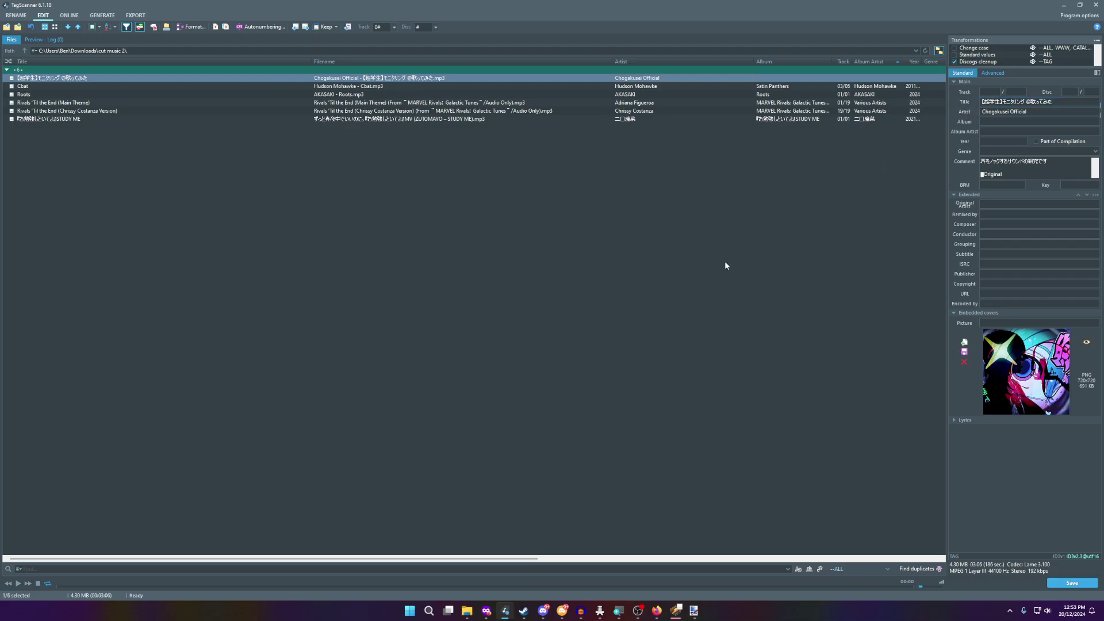
- Set the Chogakusei track's track total and disc number to 1
click(488, 612)
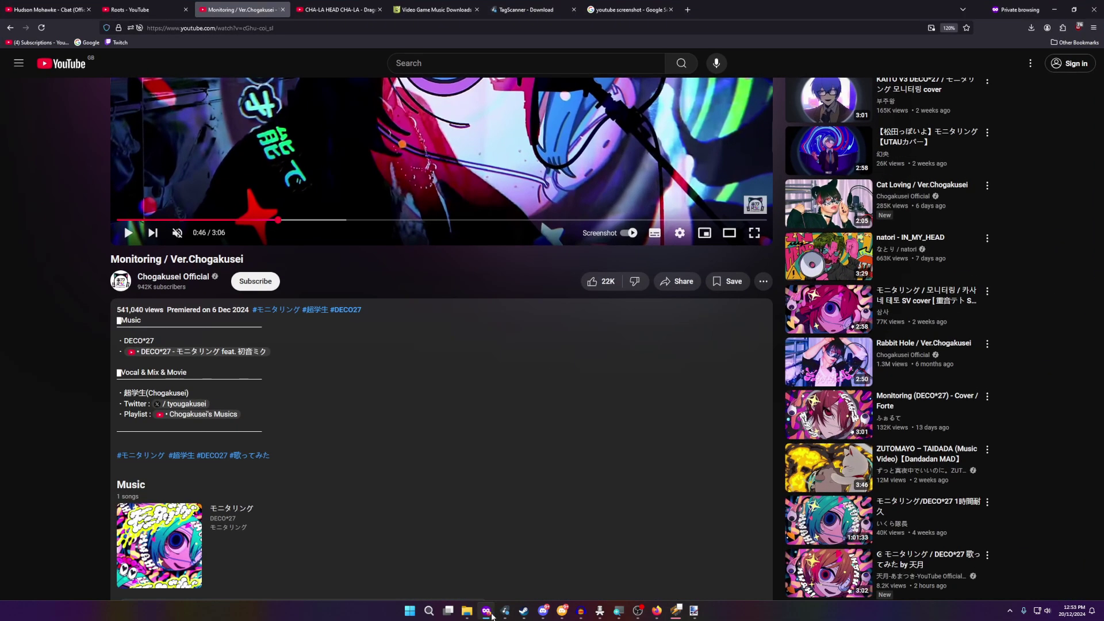
click(490, 613)
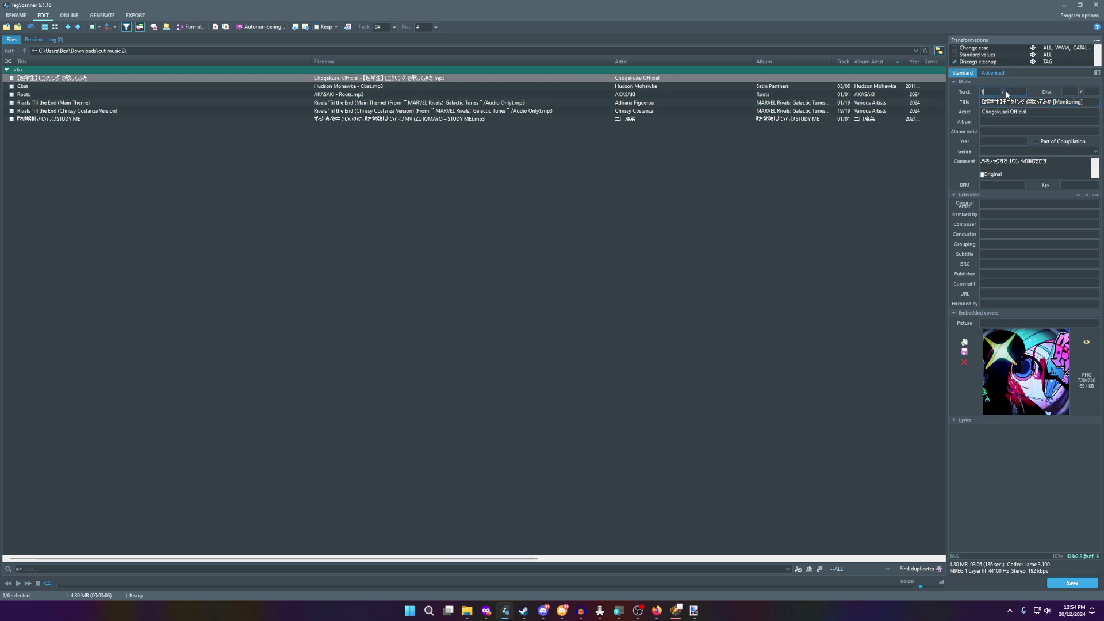
click(1007, 94)
text(1)
click(1066, 92)
text(1)
- Copy the track title into Album and 'Chogakusei Official' into Album Artist
drag(1087, 102, 982, 102)
key(ctrl+c)
click(1070, 122)
key(ctrl+v)
drag(1030, 112, 940, 117)
key(ctrl+c)
click(1035, 131)
key(ctrl+v)
- Check details on the YouTube page, then save the Chogakusei track's tags
click(368, 446)
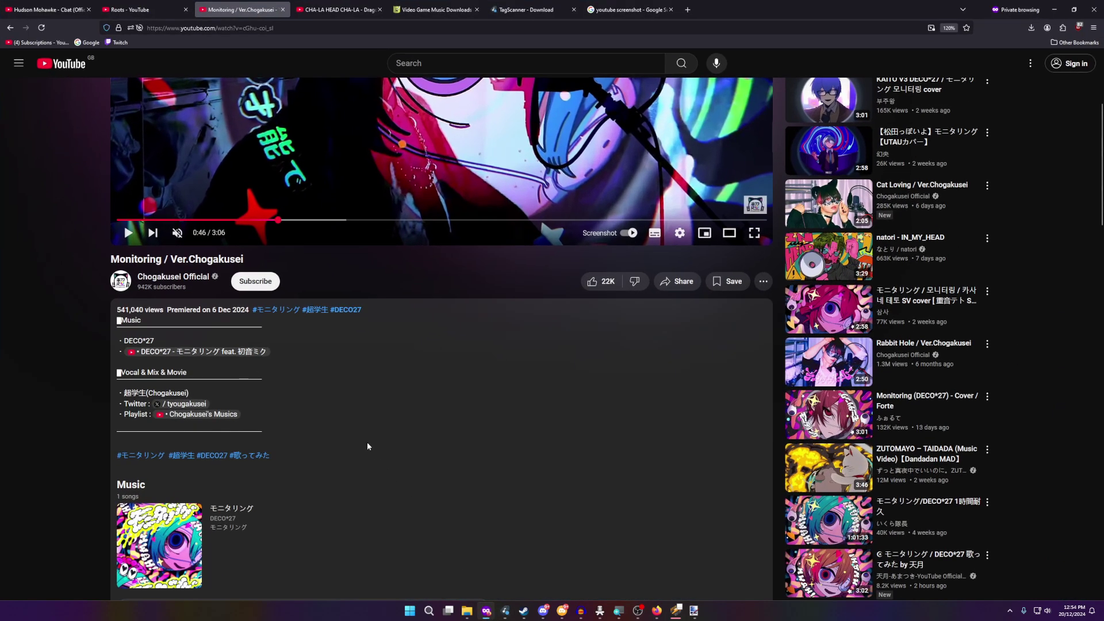
scroll(747, 144, up, 4)
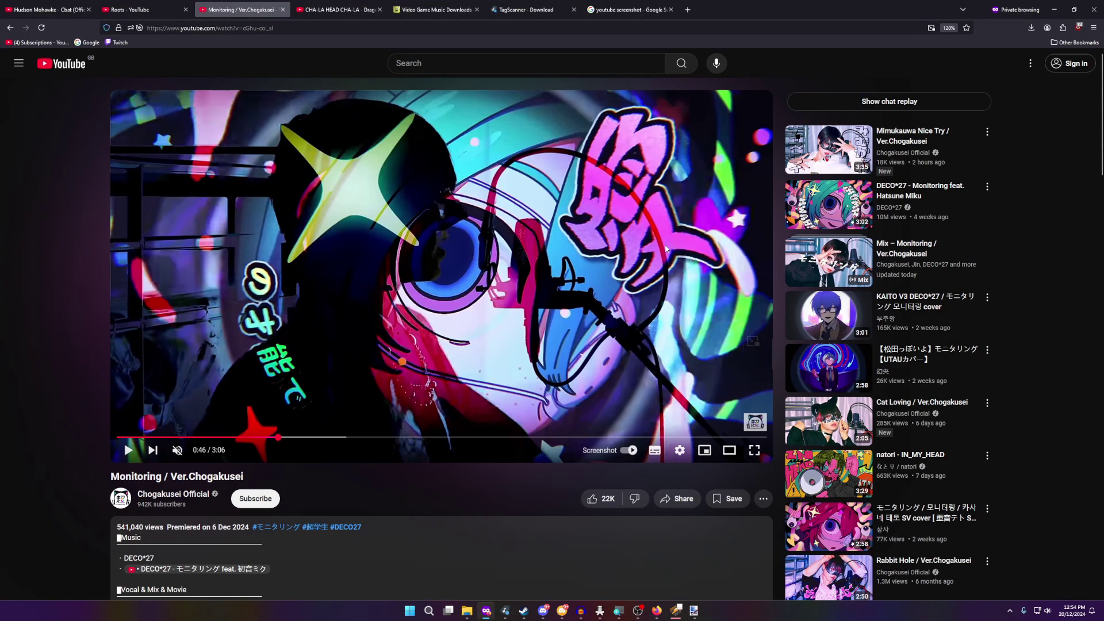
click(1056, 11)
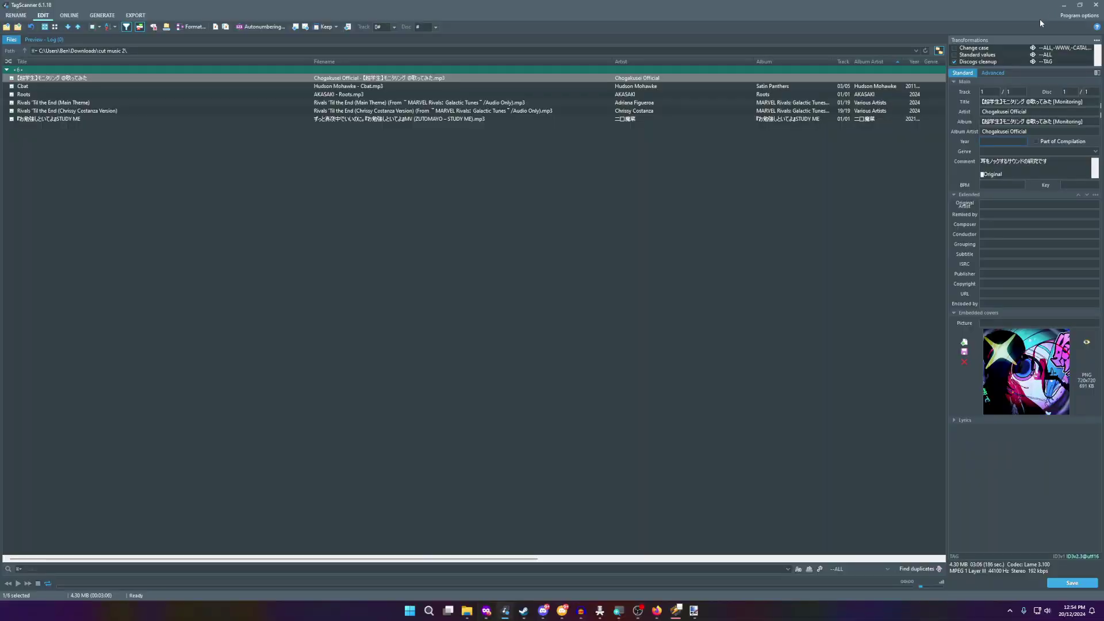
click(486, 610)
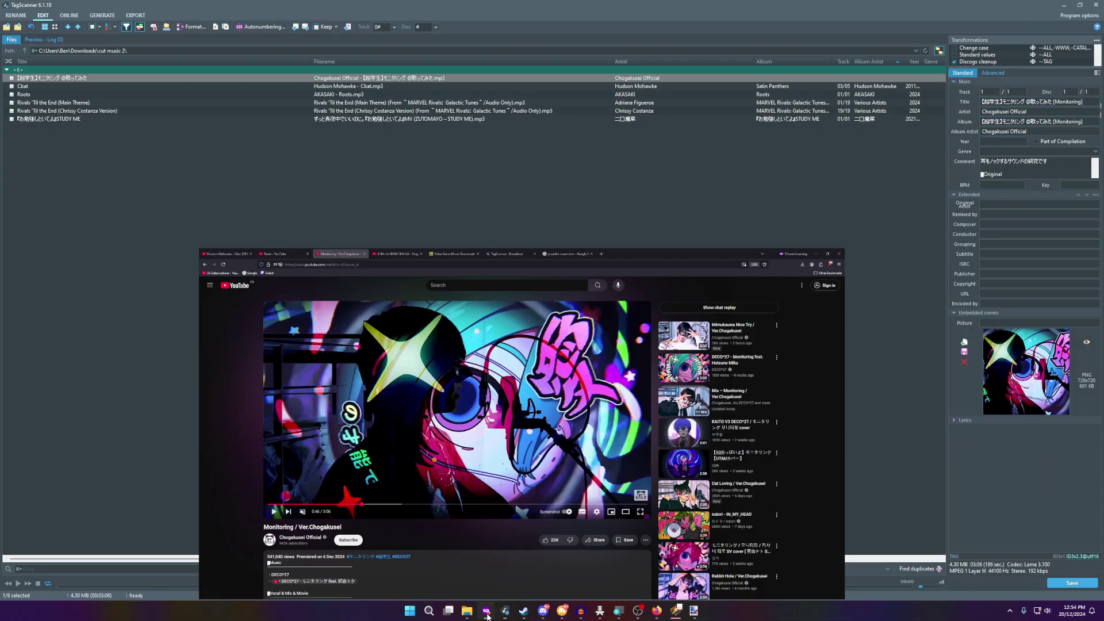
scroll(443, 498, down, 2)
click(1055, 10)
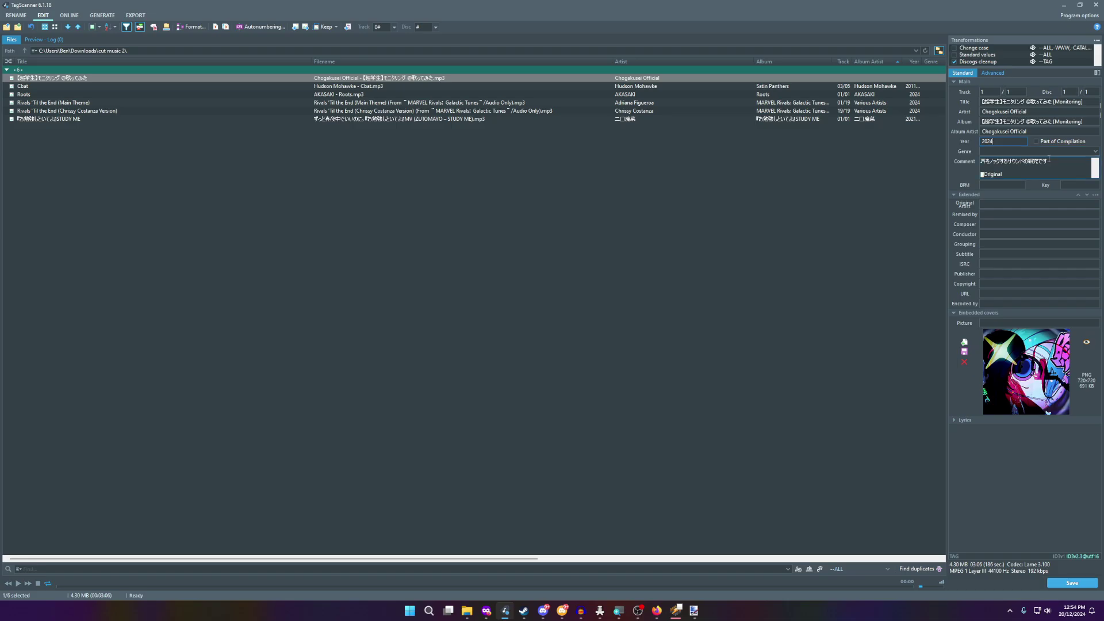
click(1071, 582)
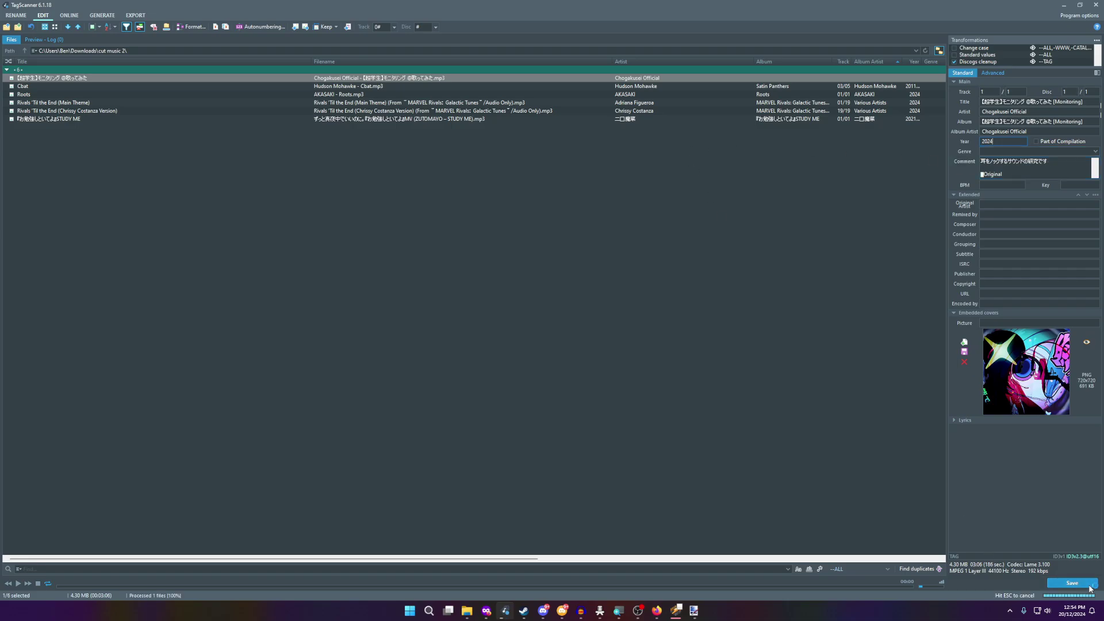
- Select the Roots track, run the online tag lookup, and review its tags
click(871, 80)
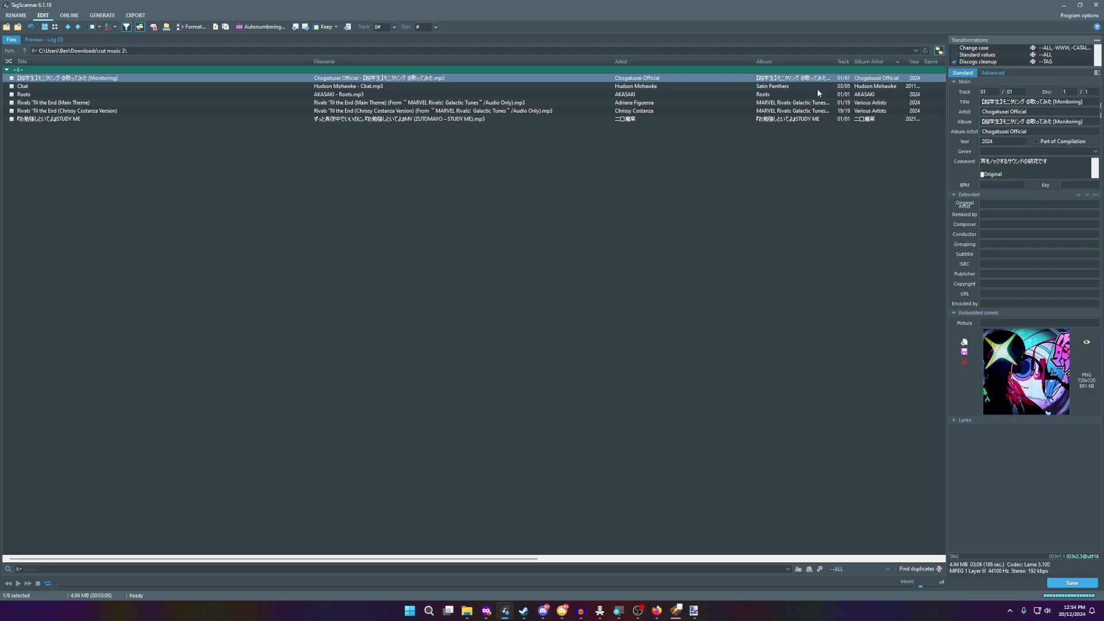
click(621, 87)
click(622, 95)
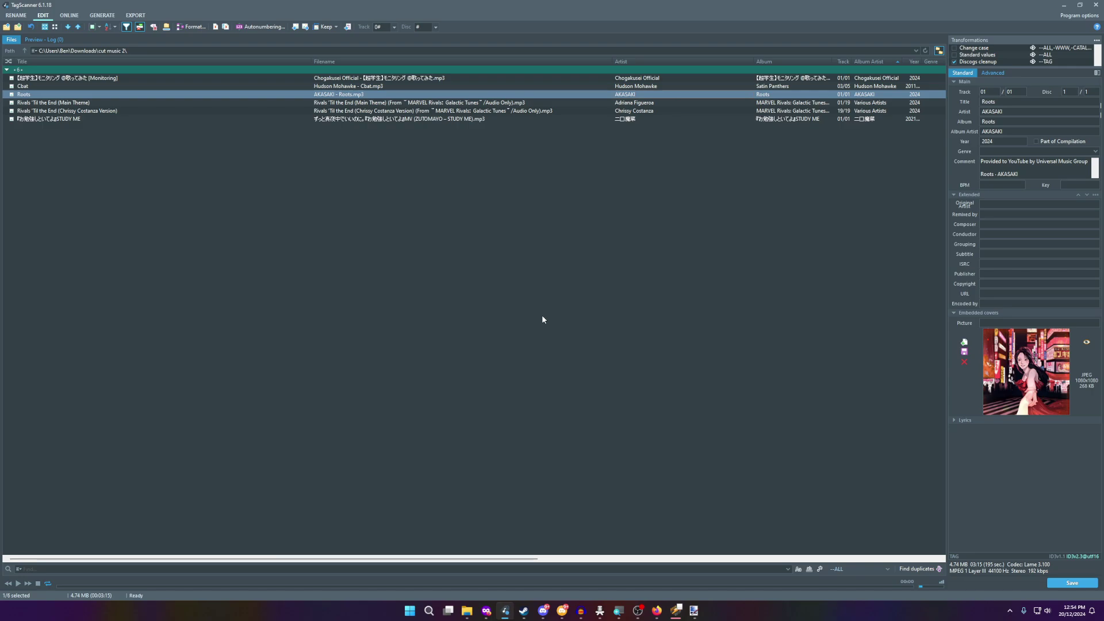
click(69, 15)
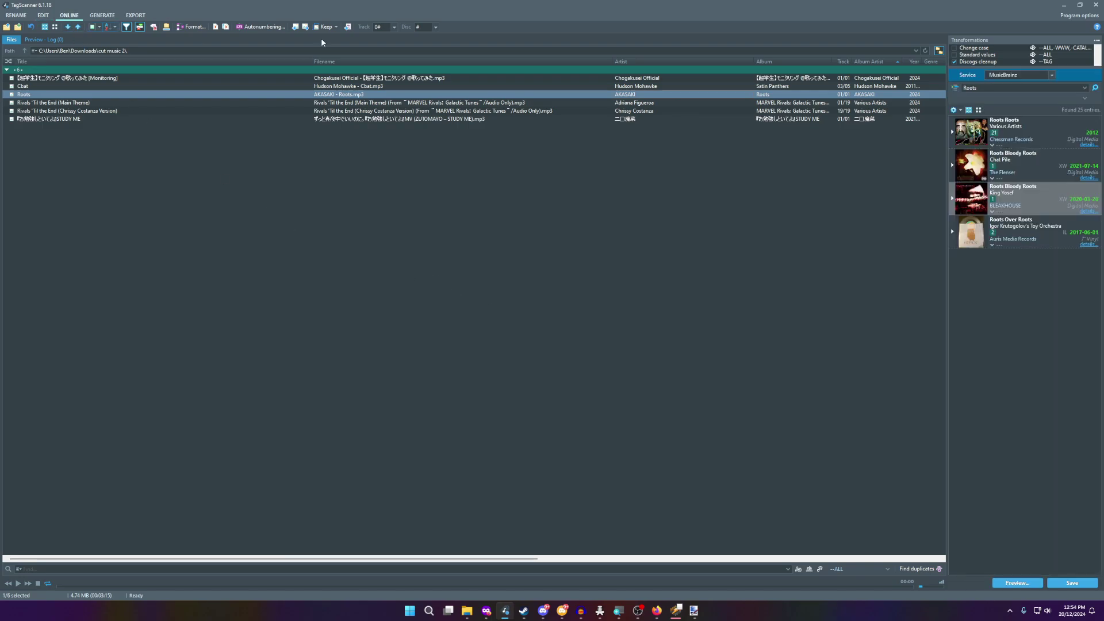
click(41, 17)
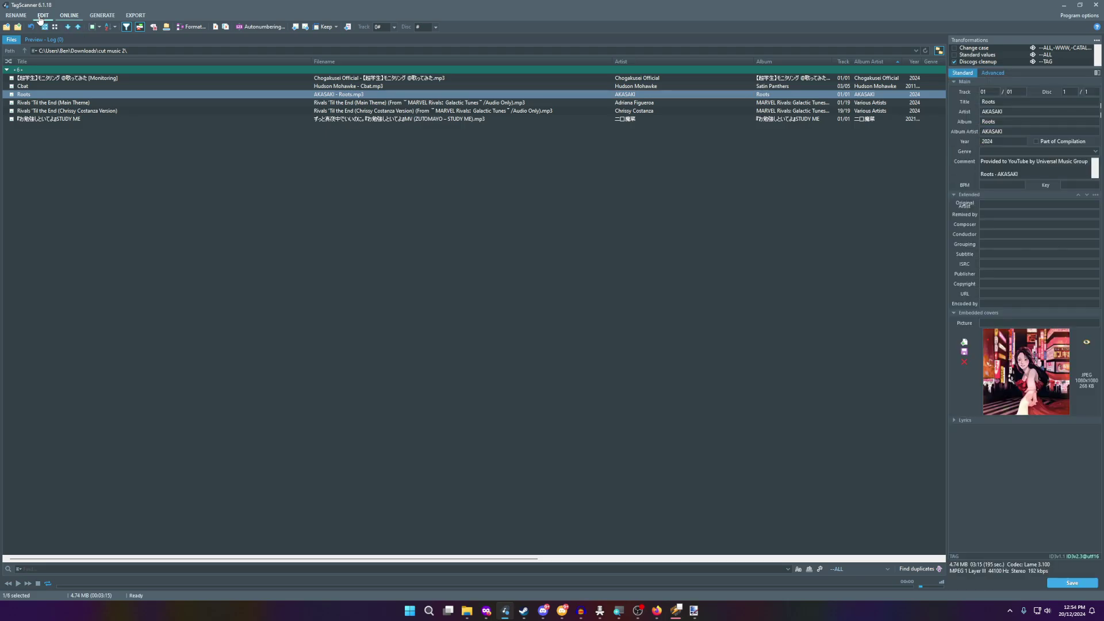
click(784, 87)
click(784, 94)
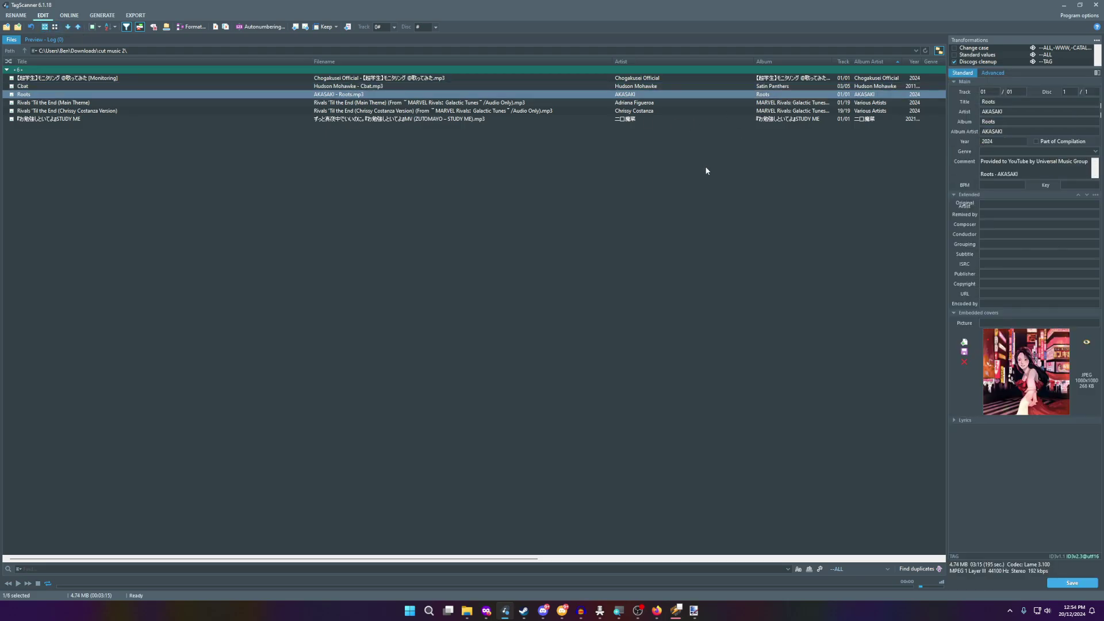
click(484, 611)
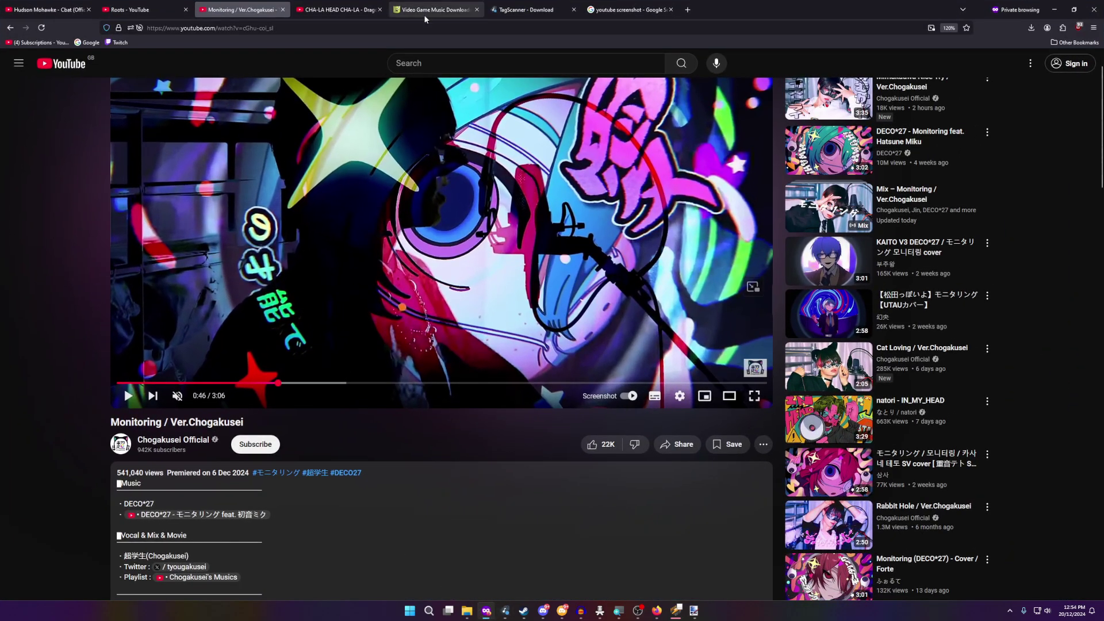
- Search KHInsider albums for 'persona 4' and browse the results
click(426, 10)
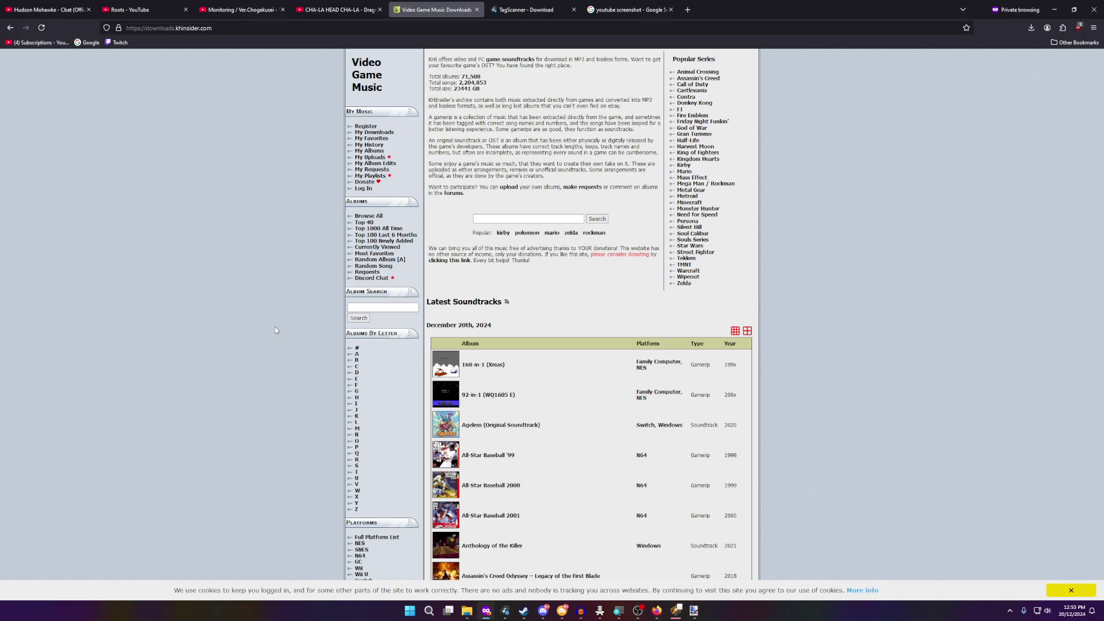
click(378, 309)
text(persona 4)
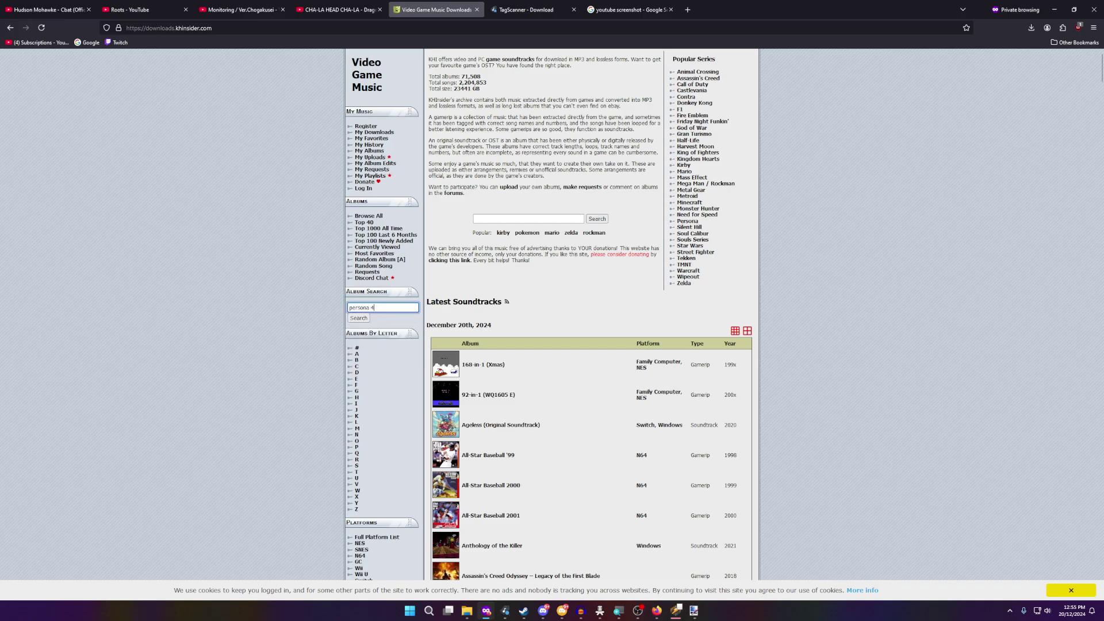
key(Return)
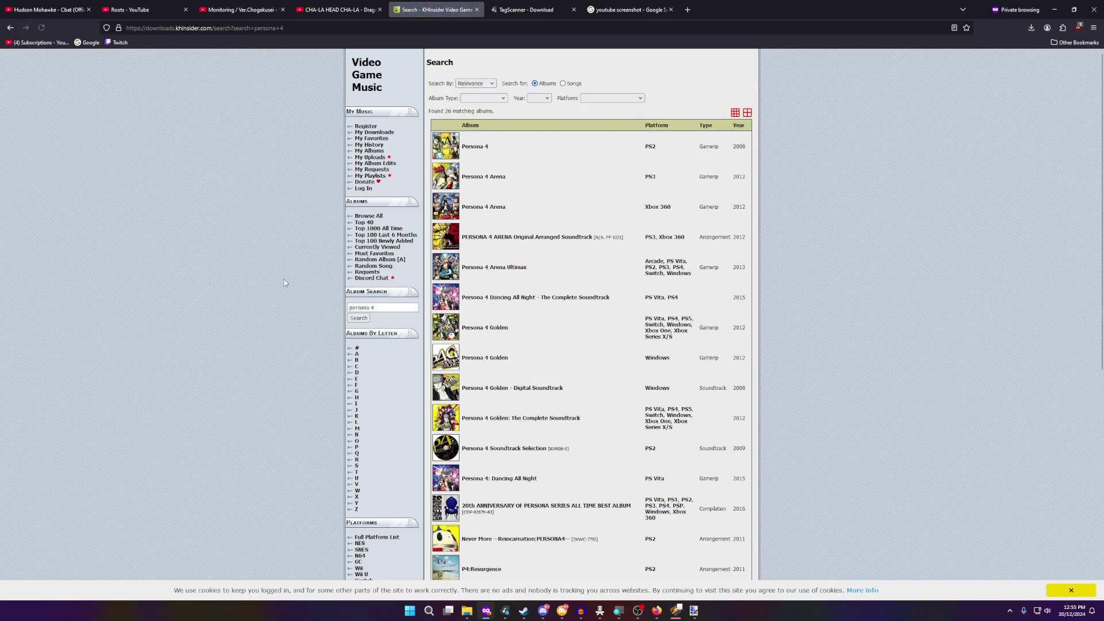
scroll(282, 284, down, 2)
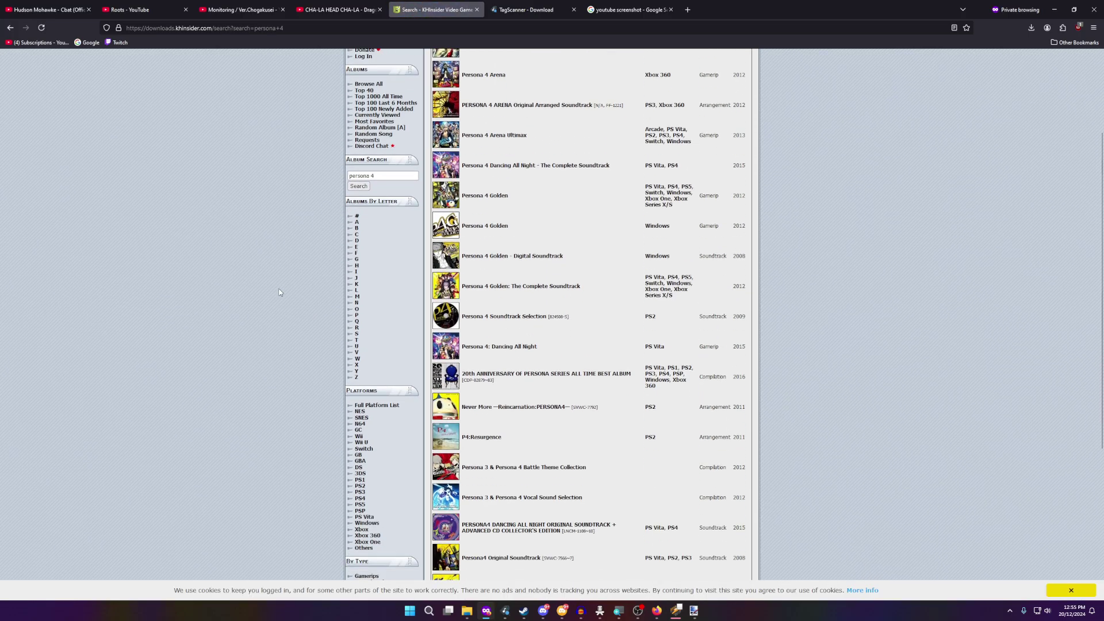
scroll(279, 293, up, 2)
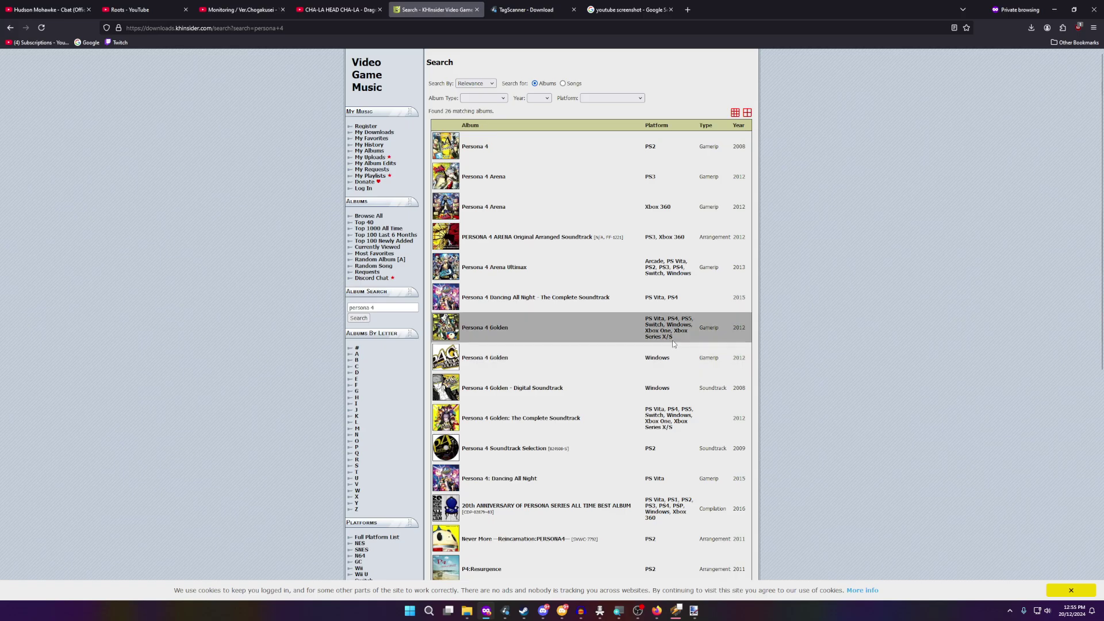
scroll(671, 341, down, 6)
scroll(684, 368, up, 6)
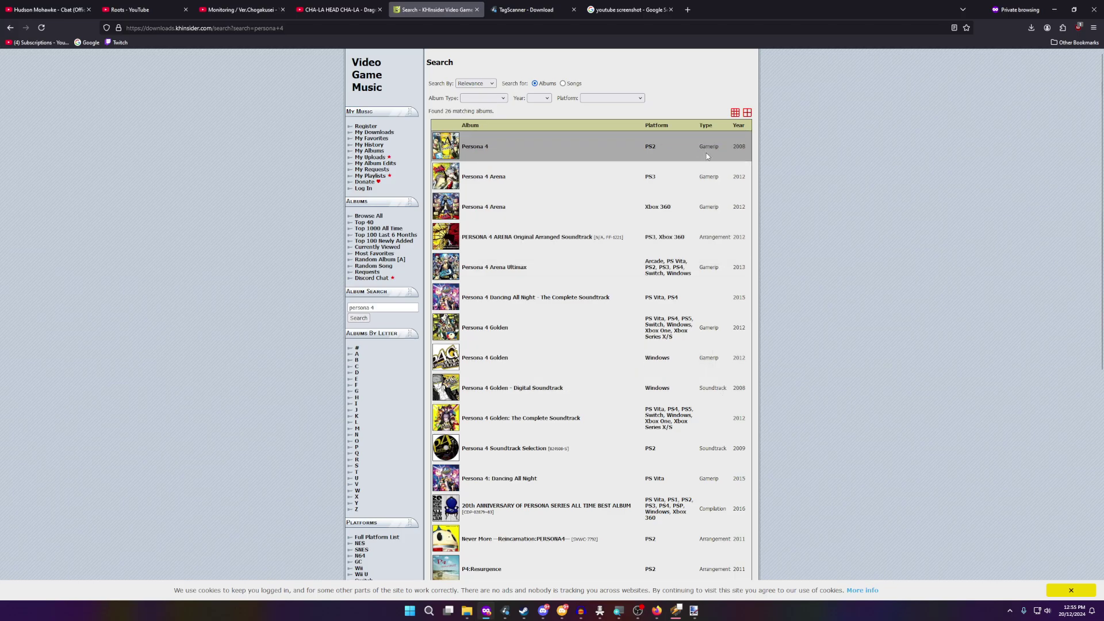
scroll(575, 207, down, 2)
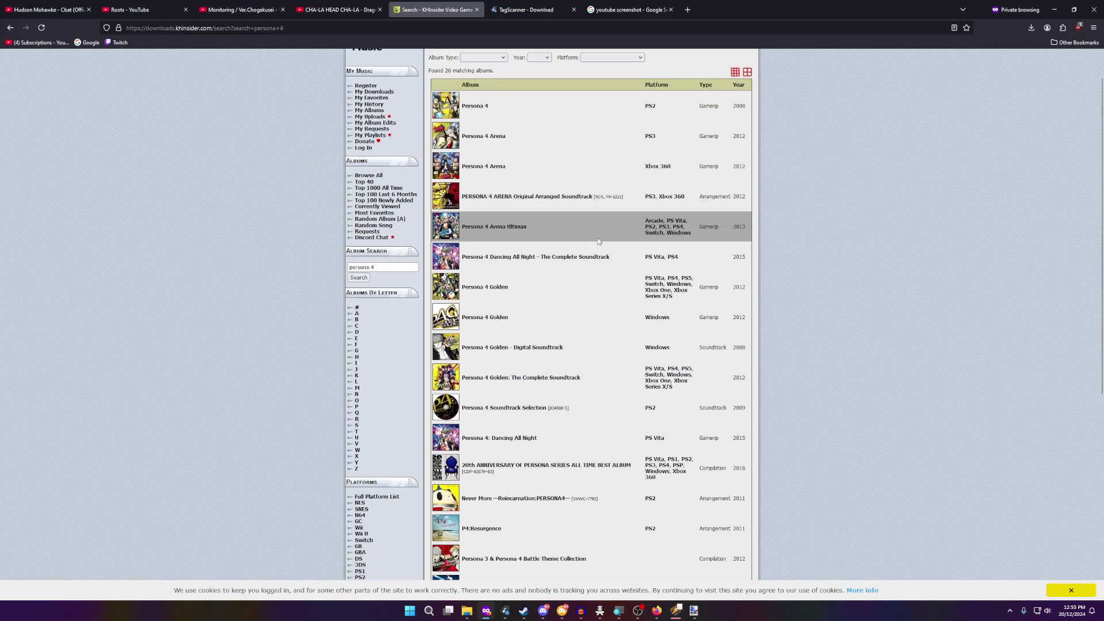
scroll(558, 318, down, 5)
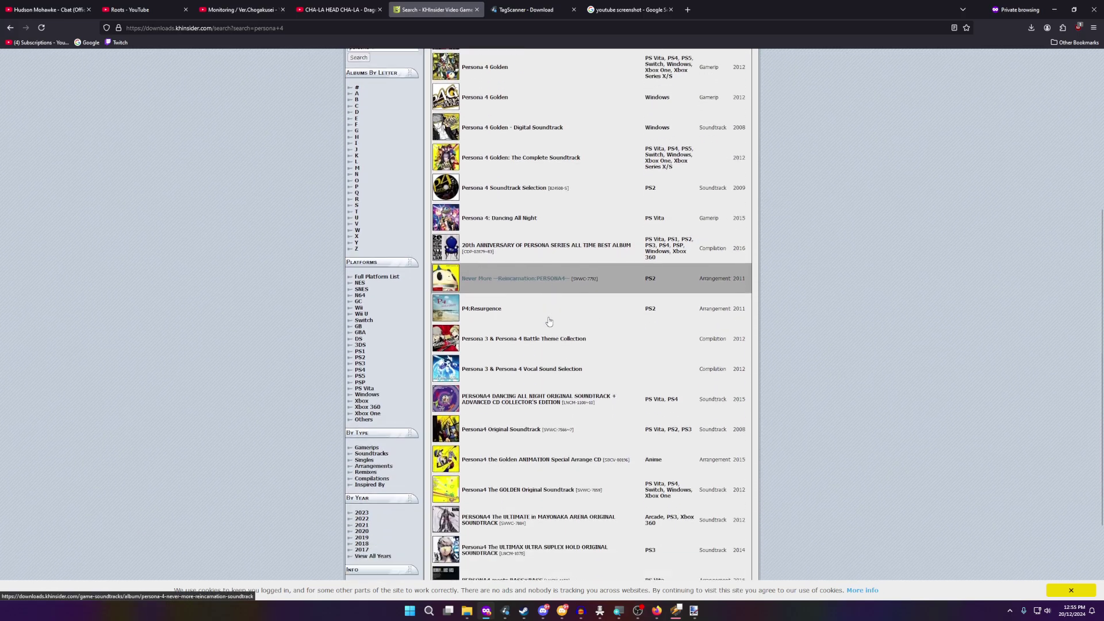
scroll(538, 385, up, 7)
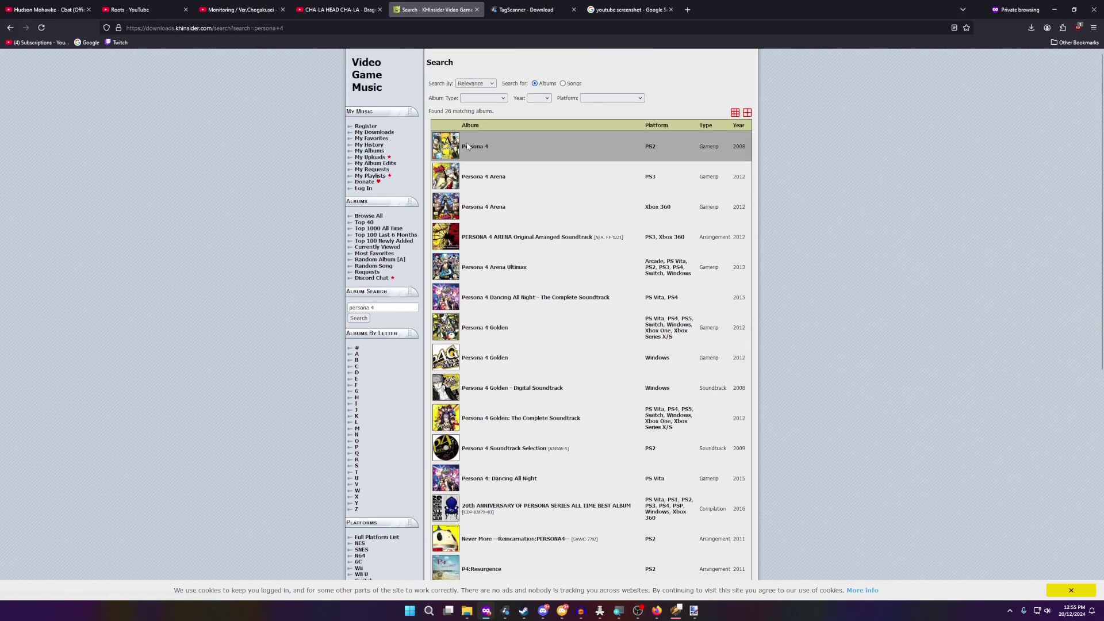
scroll(549, 435, down, 8)
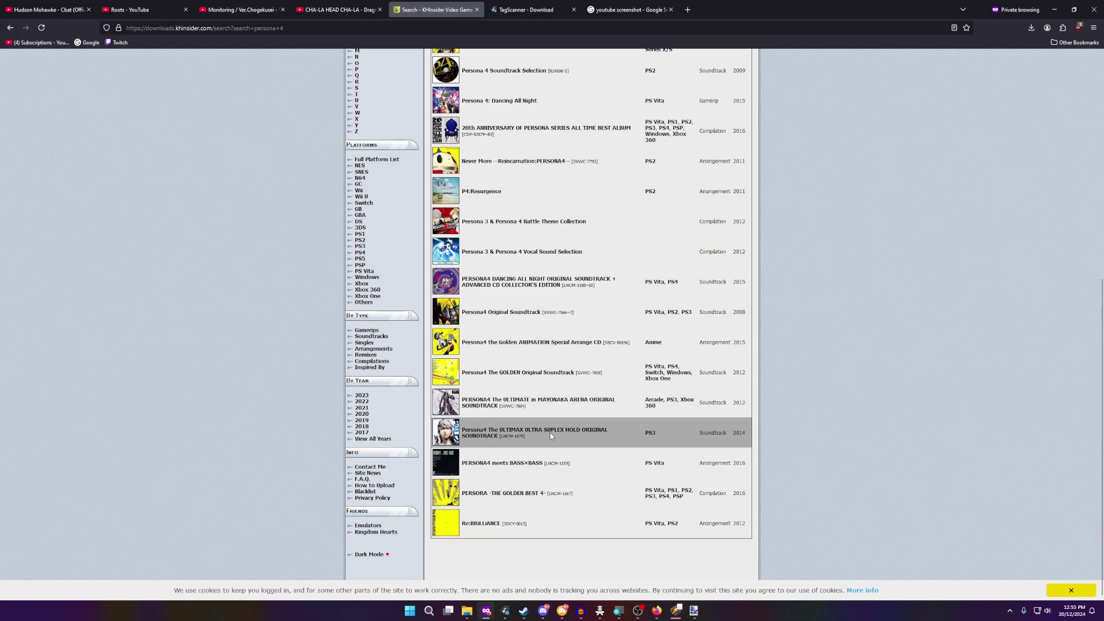
- Open the Persona4 The GOLDEN Original Soundtrack album and its SNOWFLAKES song page
middle_click(549, 435)
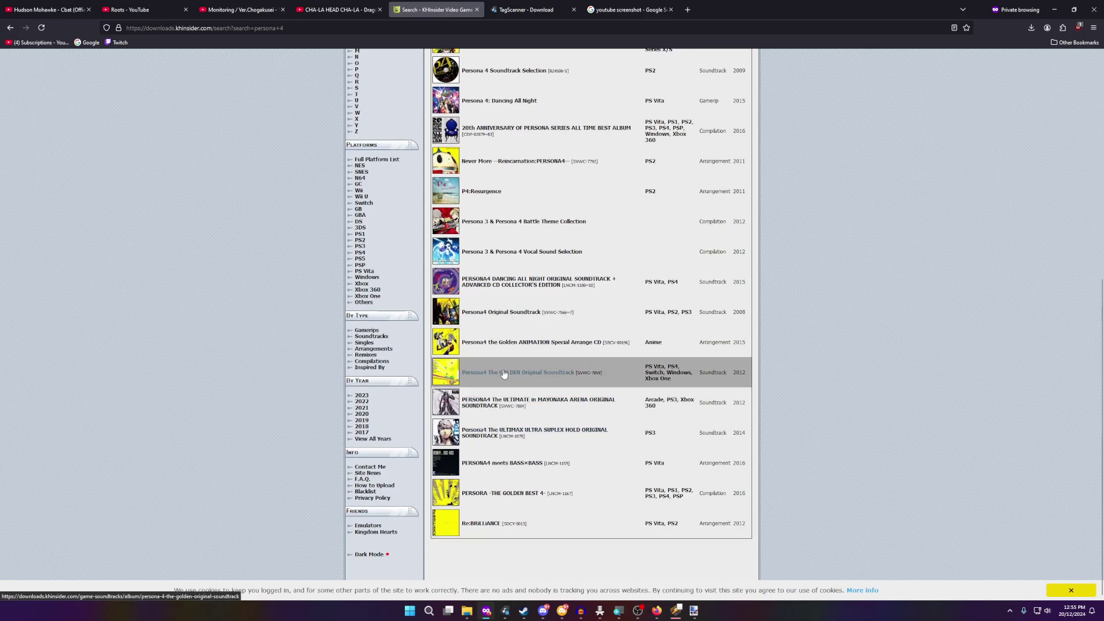
scroll(504, 374, up, 1)
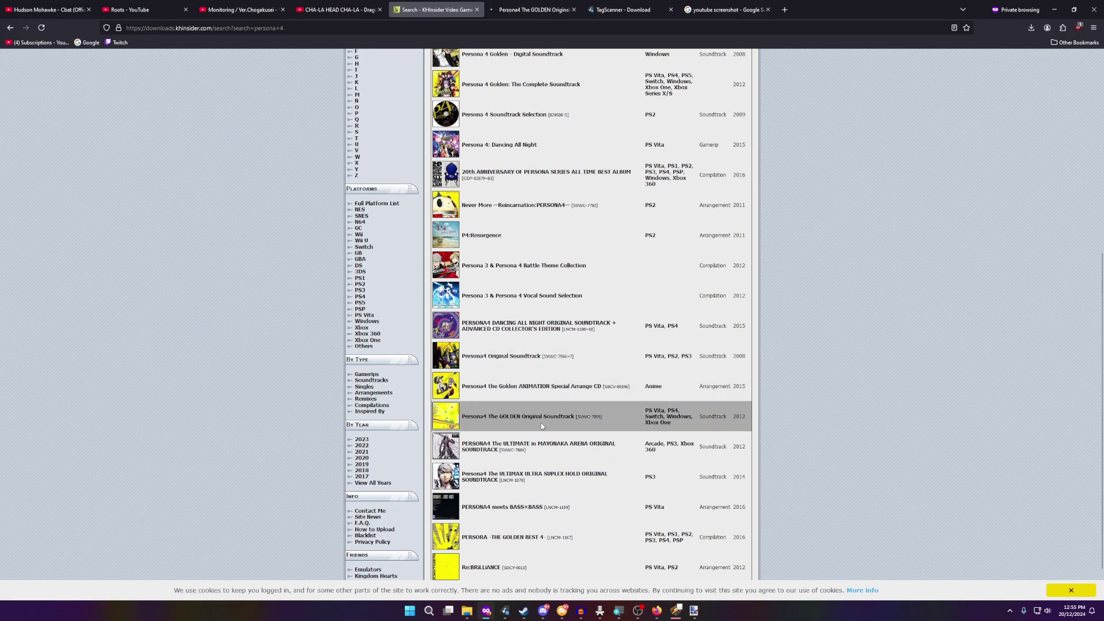
key(ctrl+Tab)
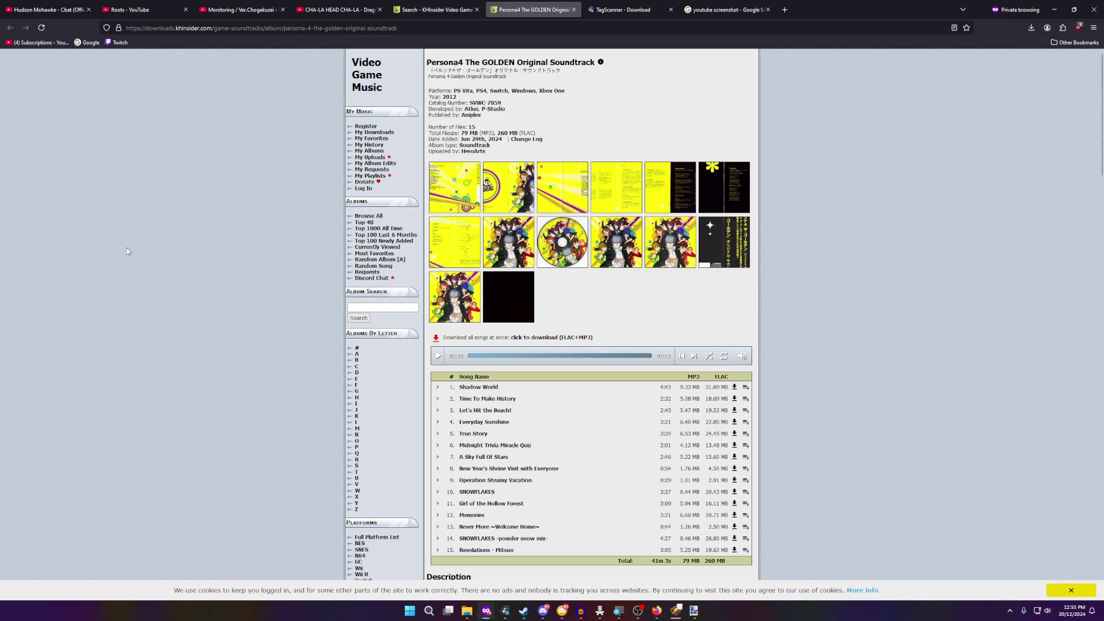
middle_click(473, 493)
key(ctrl+Tab)
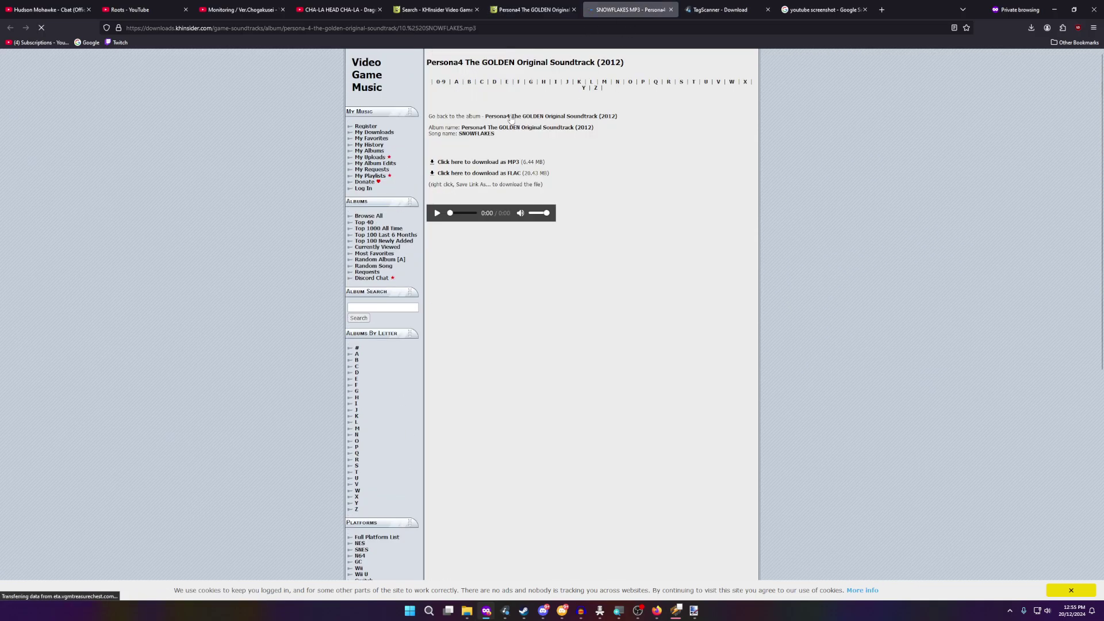
- Save the SNOWFLAKES MP3 into the cut music 2 folder
right_click(479, 164)
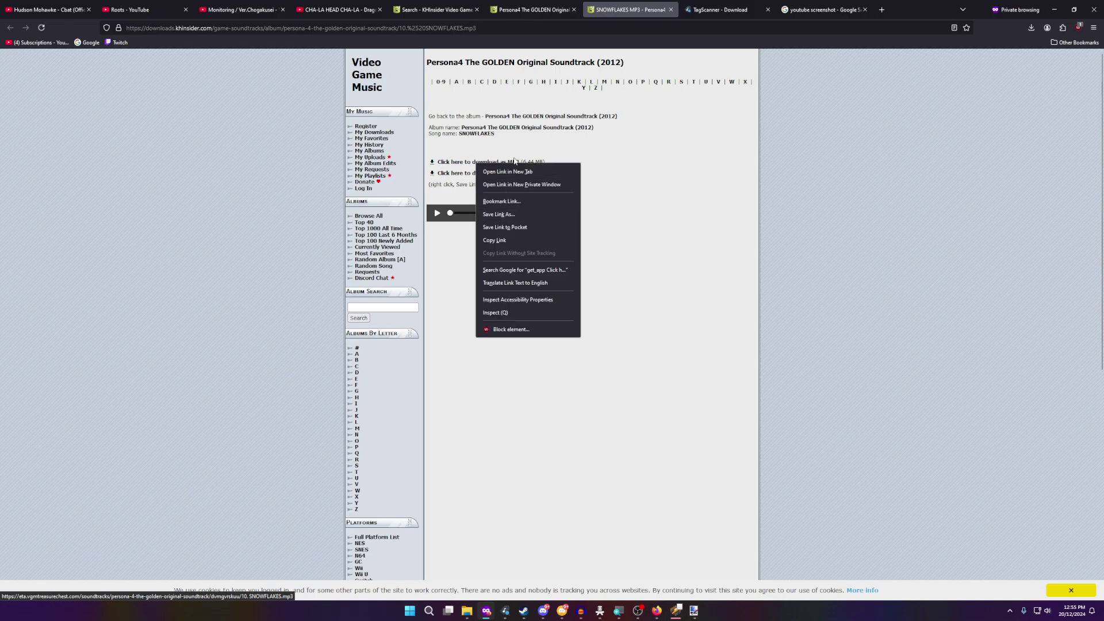
click(499, 216)
right_click(486, 165)
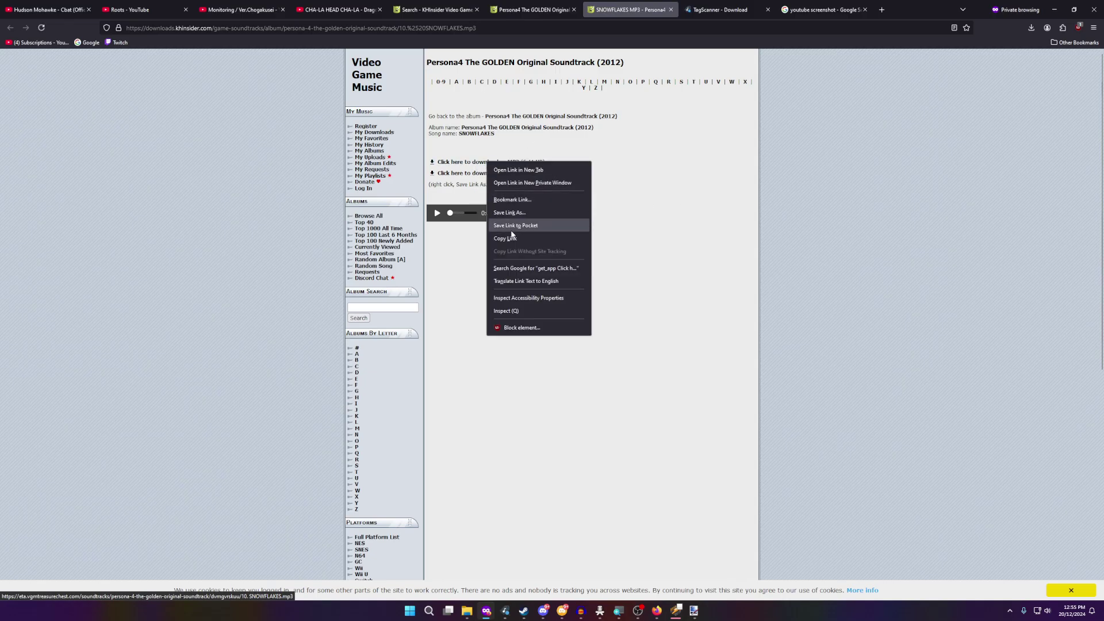
click(506, 224)
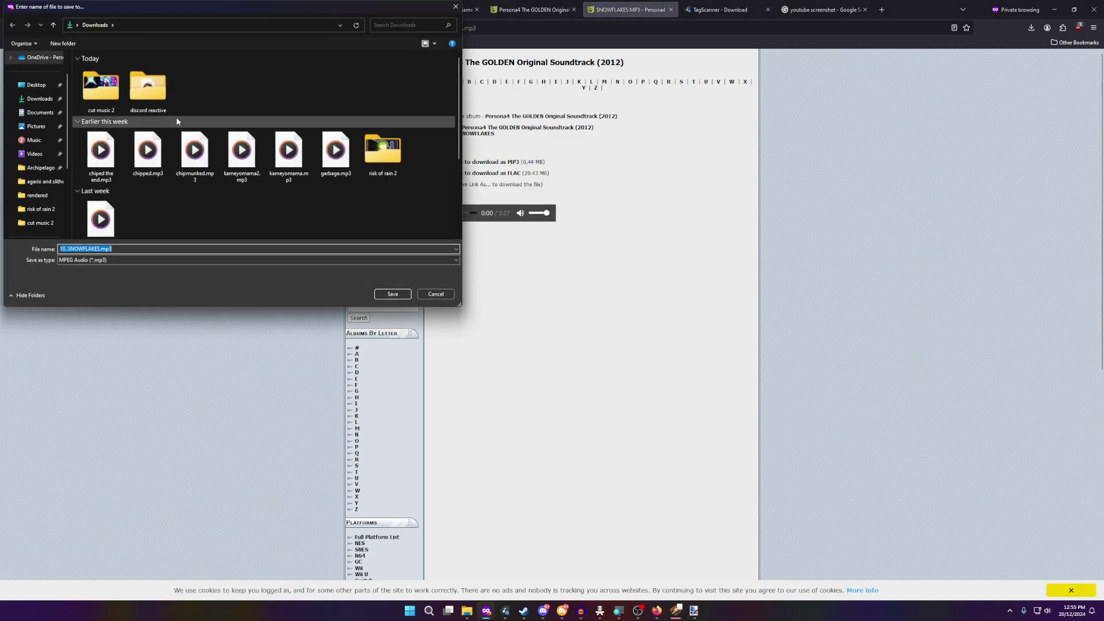
double_click(101, 86)
click(391, 294)
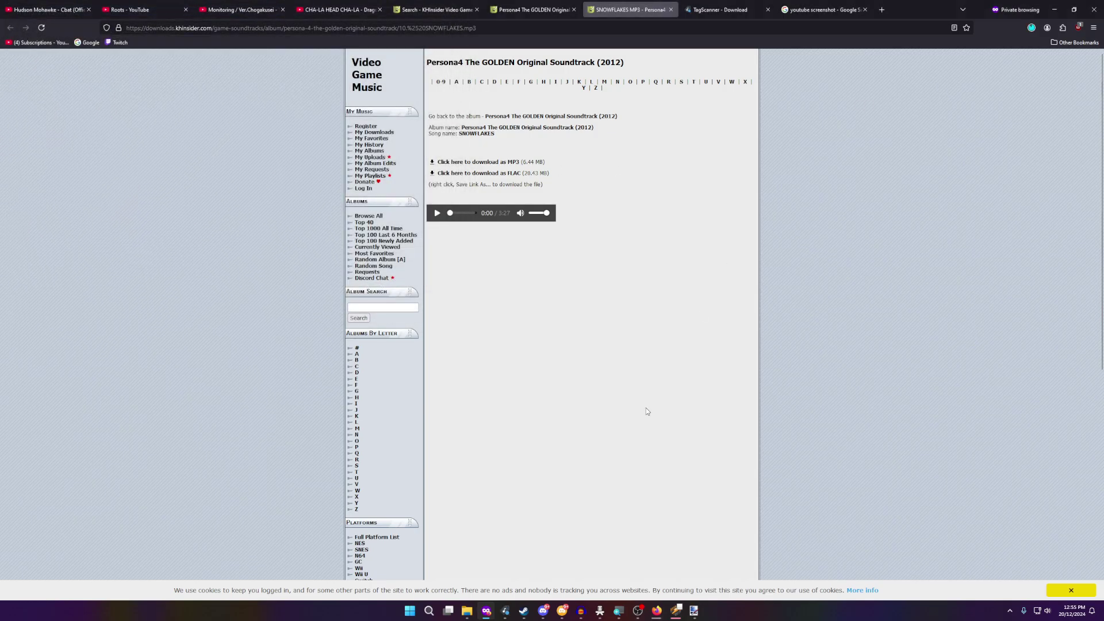
- Fill in SNOWFLAKES' track total 15 and disc total 1, checking the album's track list
click(505, 610)
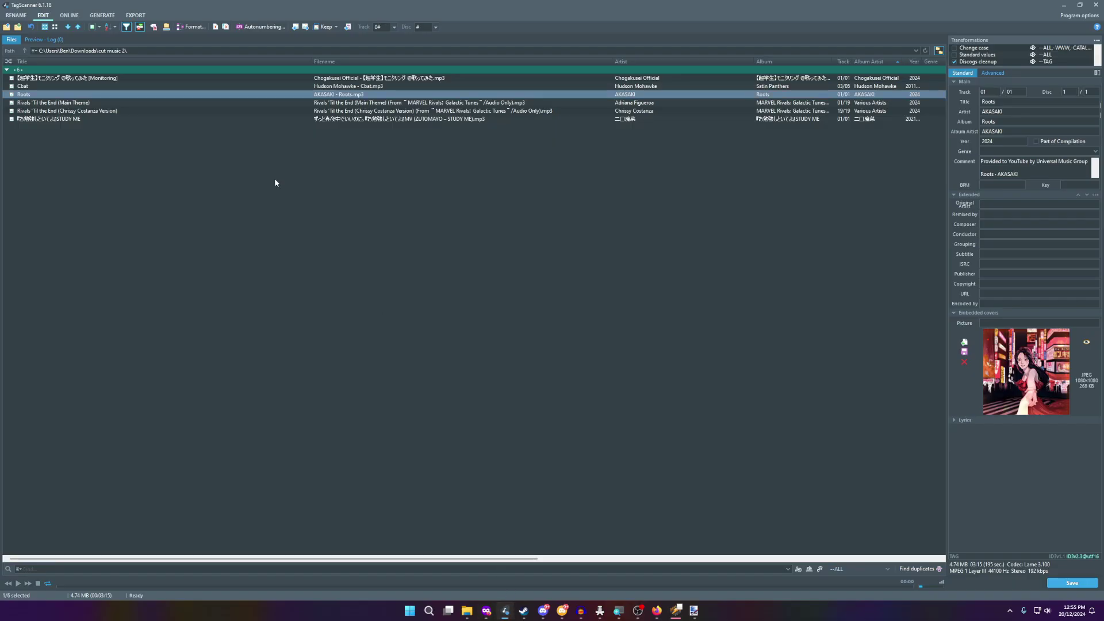
click(119, 94)
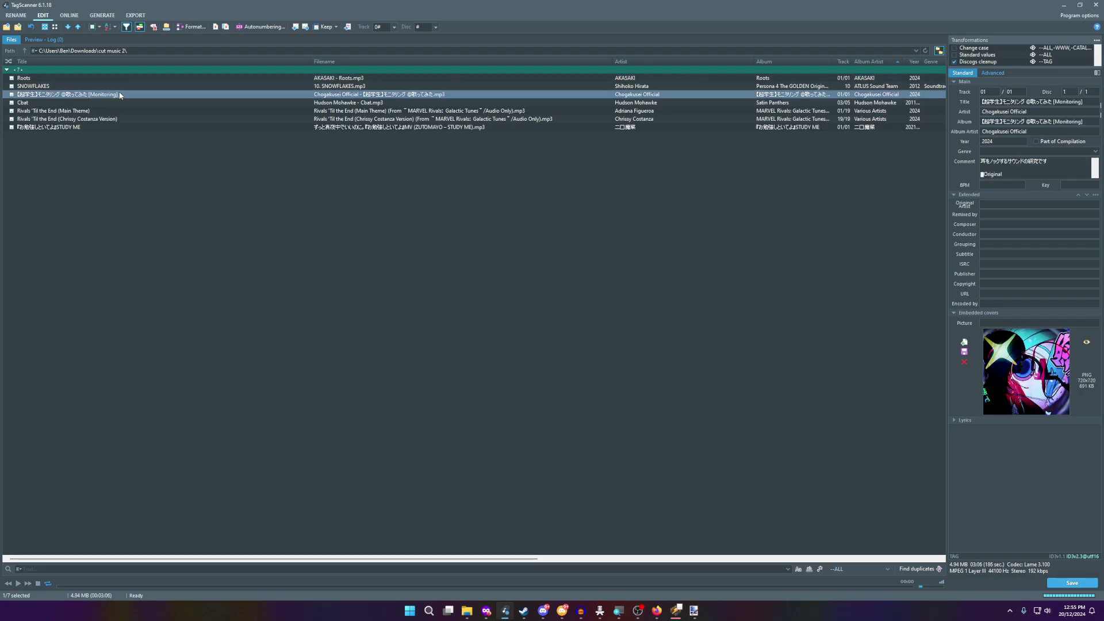
click(120, 87)
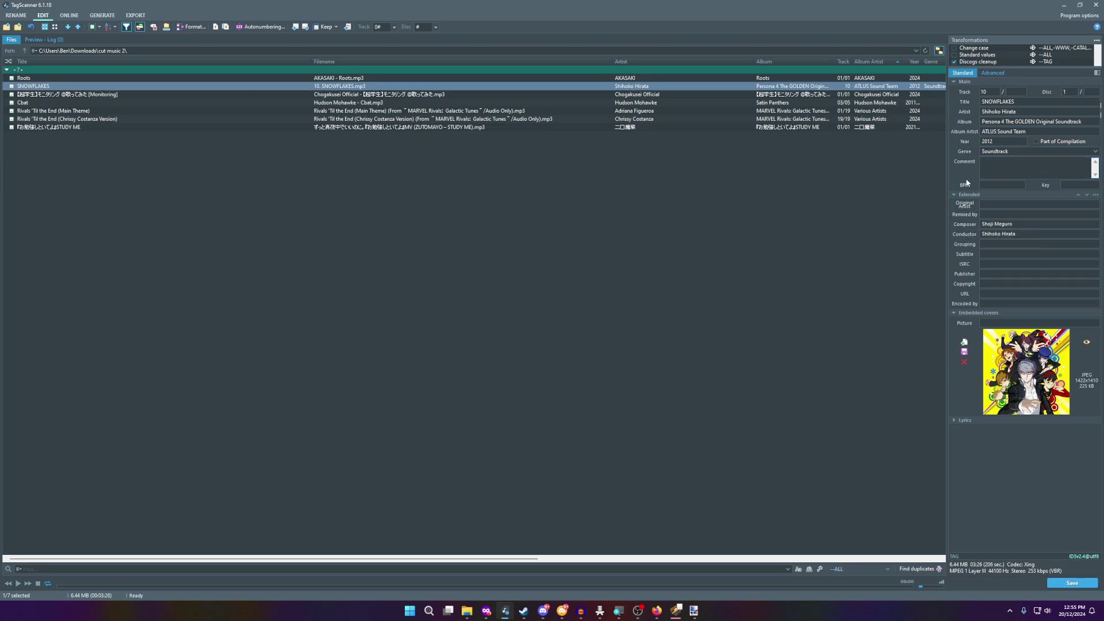
click(1020, 92)
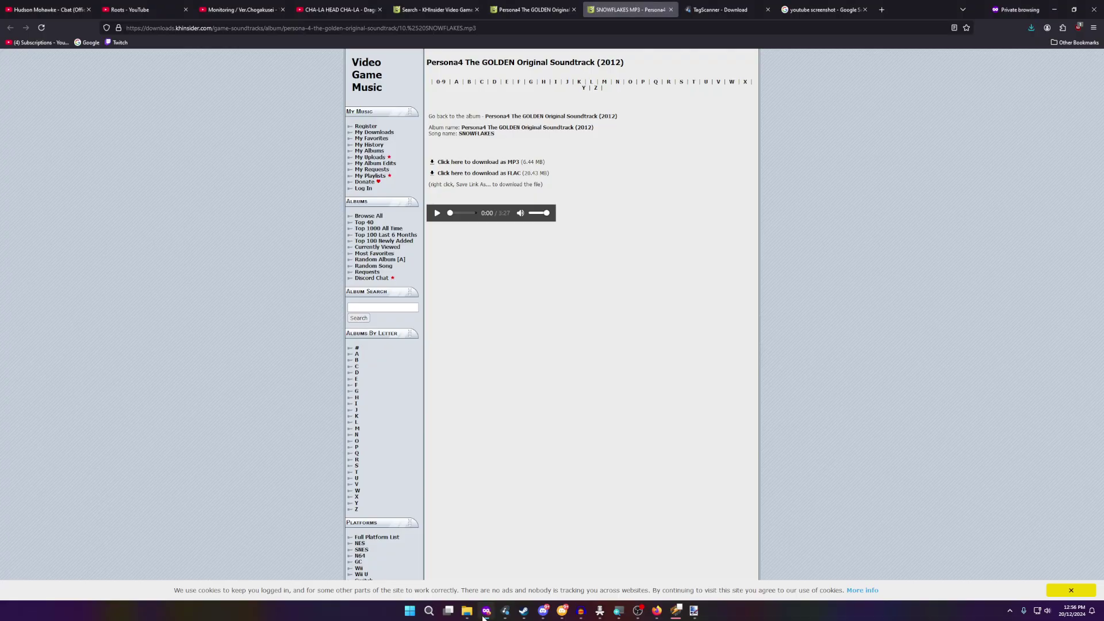
key(alt+Tab)
click(529, 10)
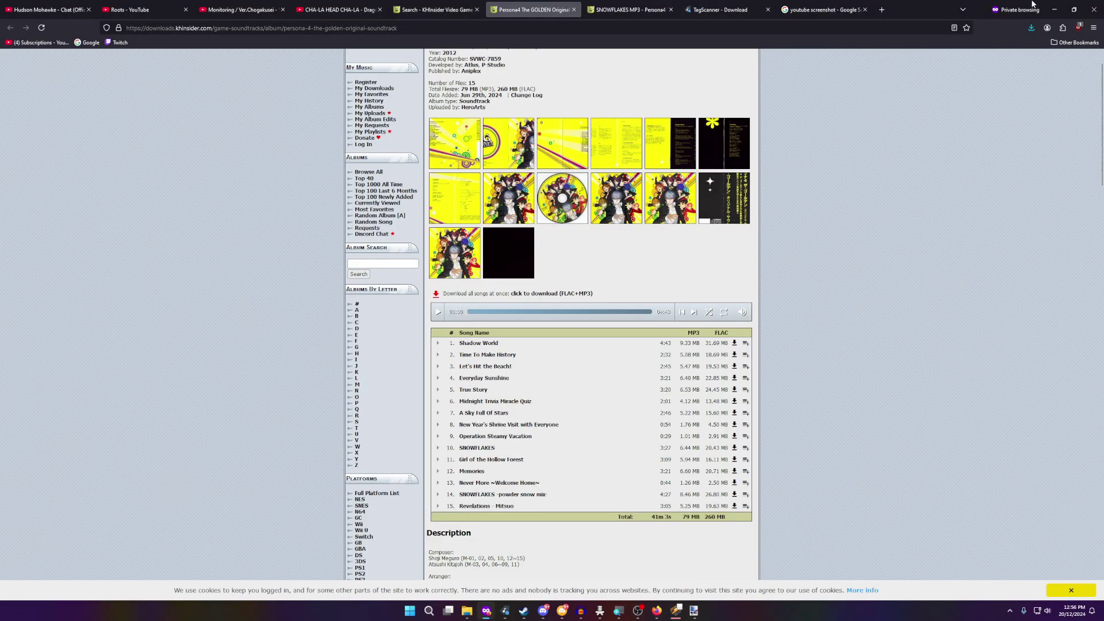
key(alt+Tab)
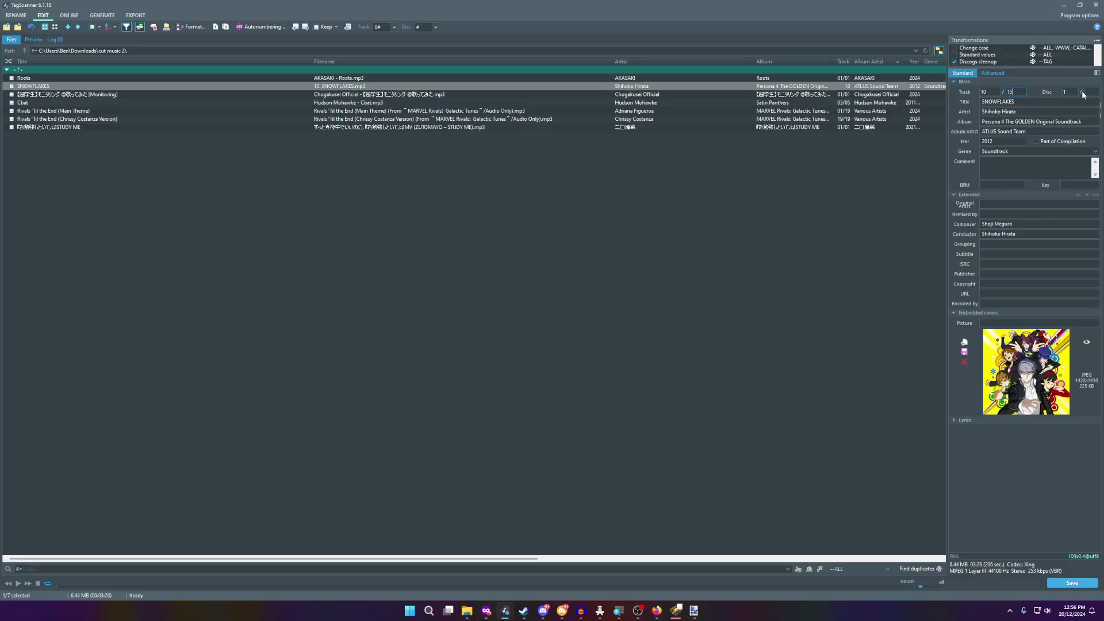
click(1089, 92)
text(1)
key(Return)
- Run the online tag lookup for SNOWFLAKES and review its tags
click(848, 86)
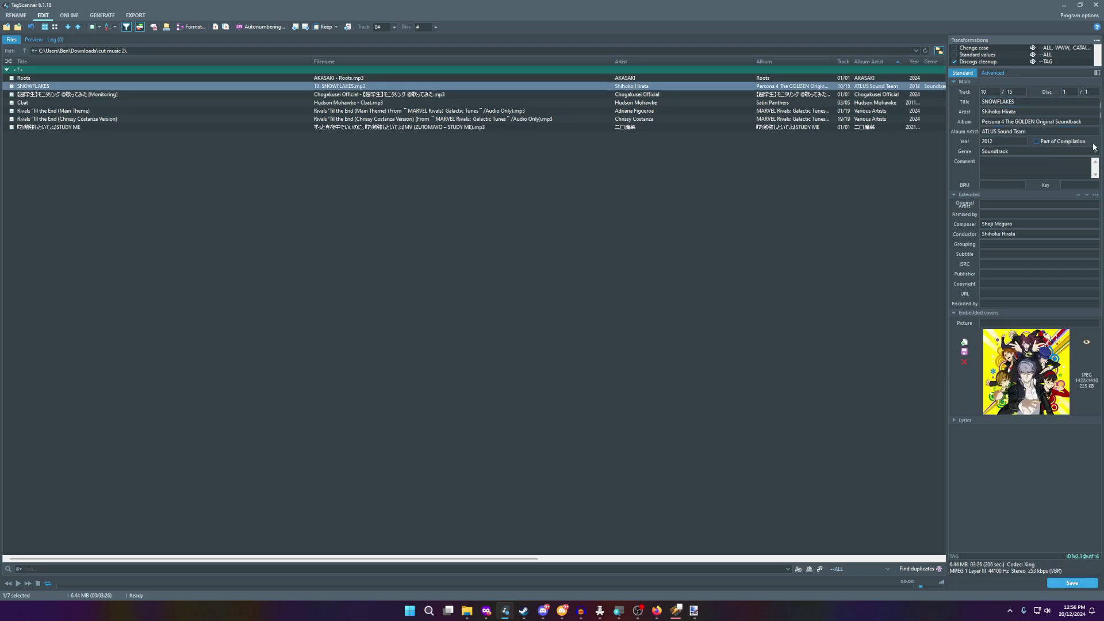
click(69, 14)
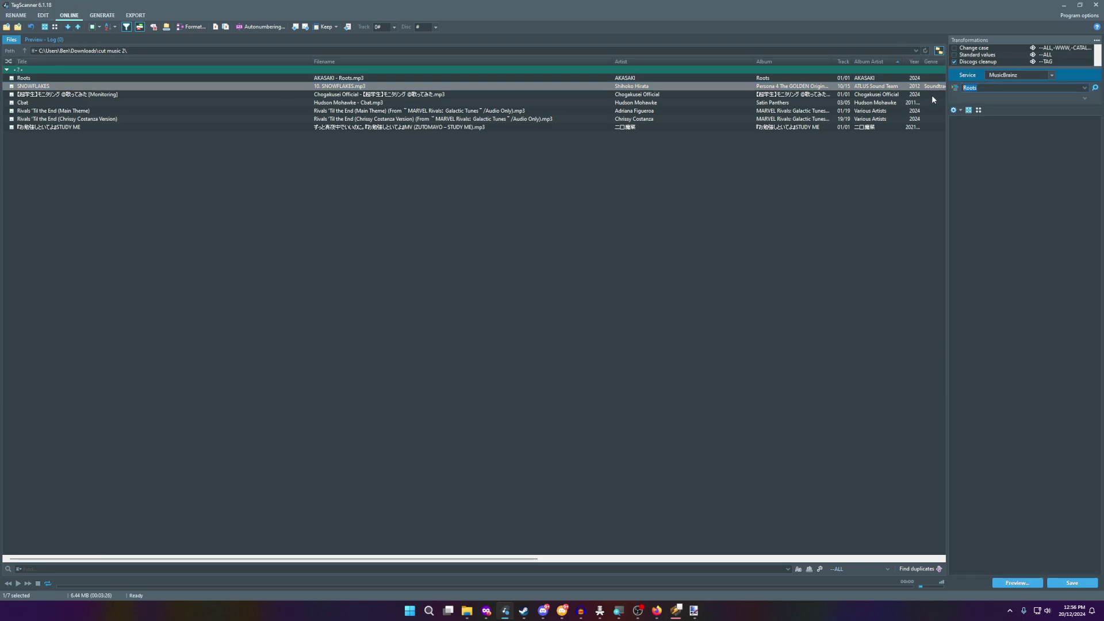
click(728, 263)
click(43, 15)
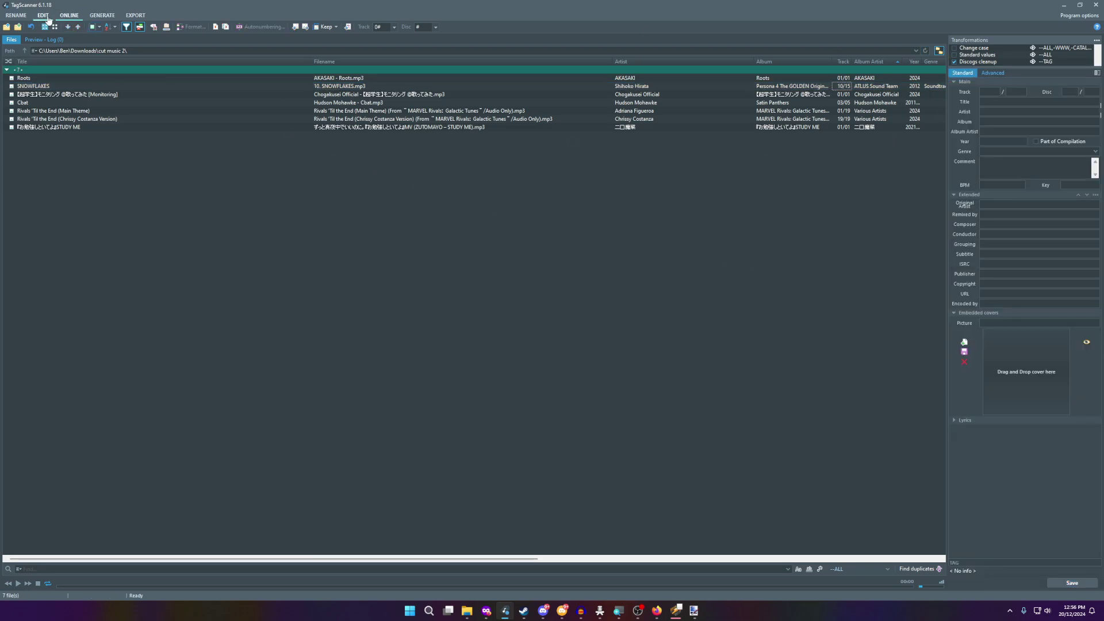
click(571, 78)
click(579, 87)
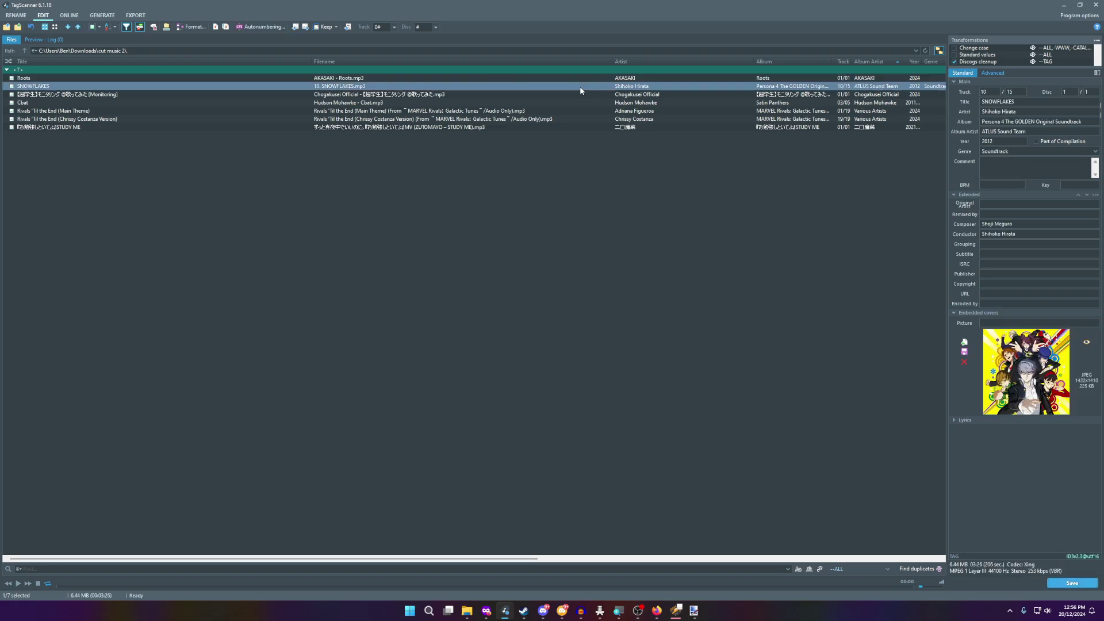
click(487, 612)
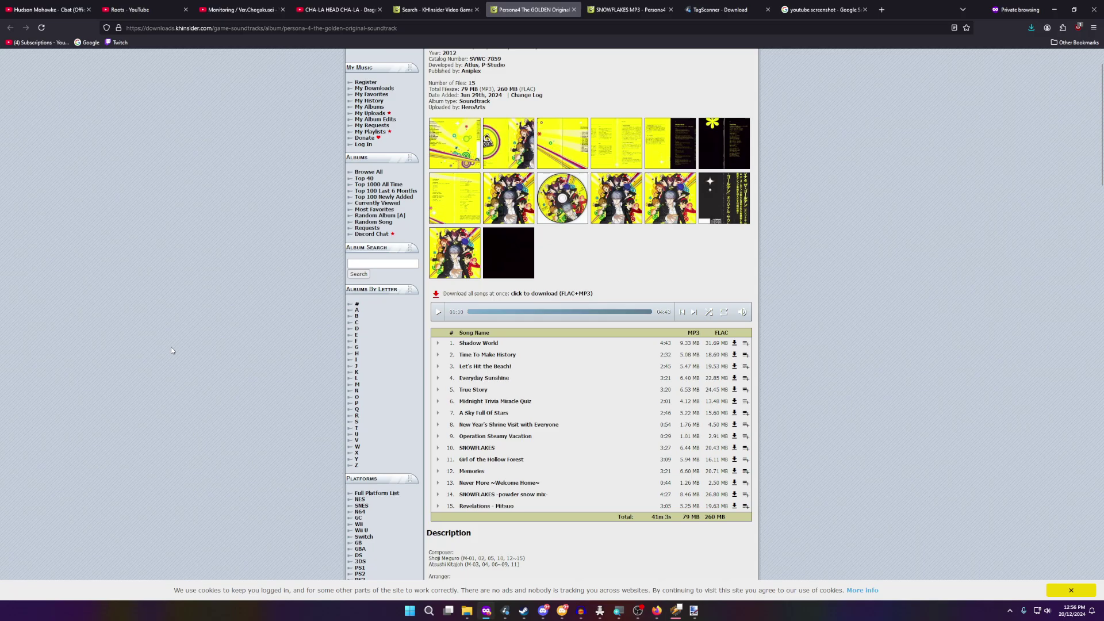
- Search KHInsider for 'sega rally championship' and open the album
click(380, 266)
text(sega ra)
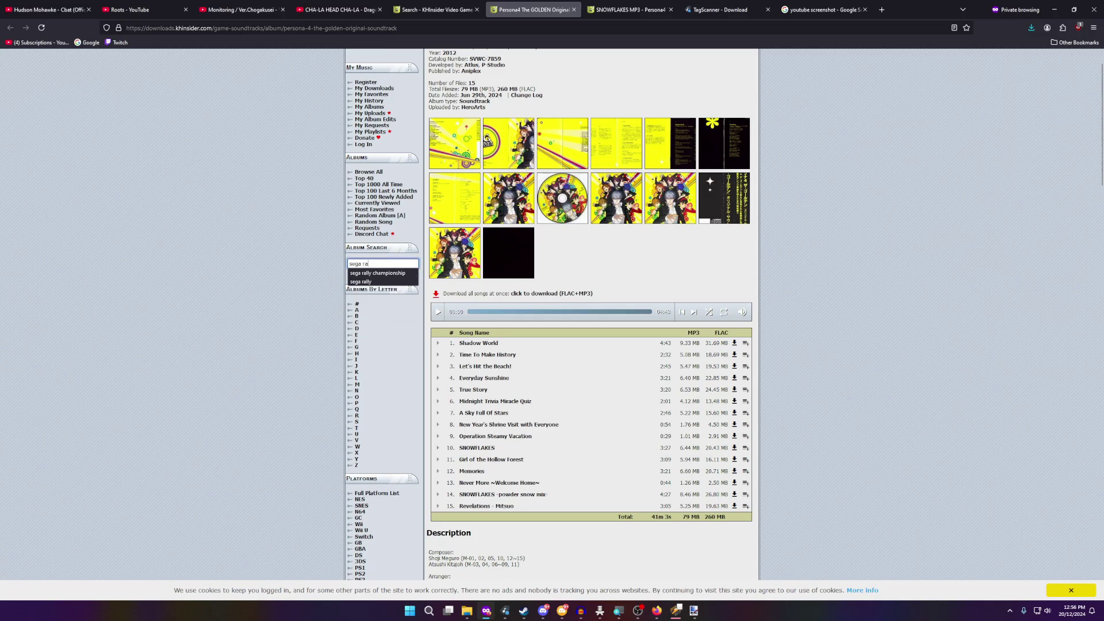
text(lly)
key(Down)
key(Return)
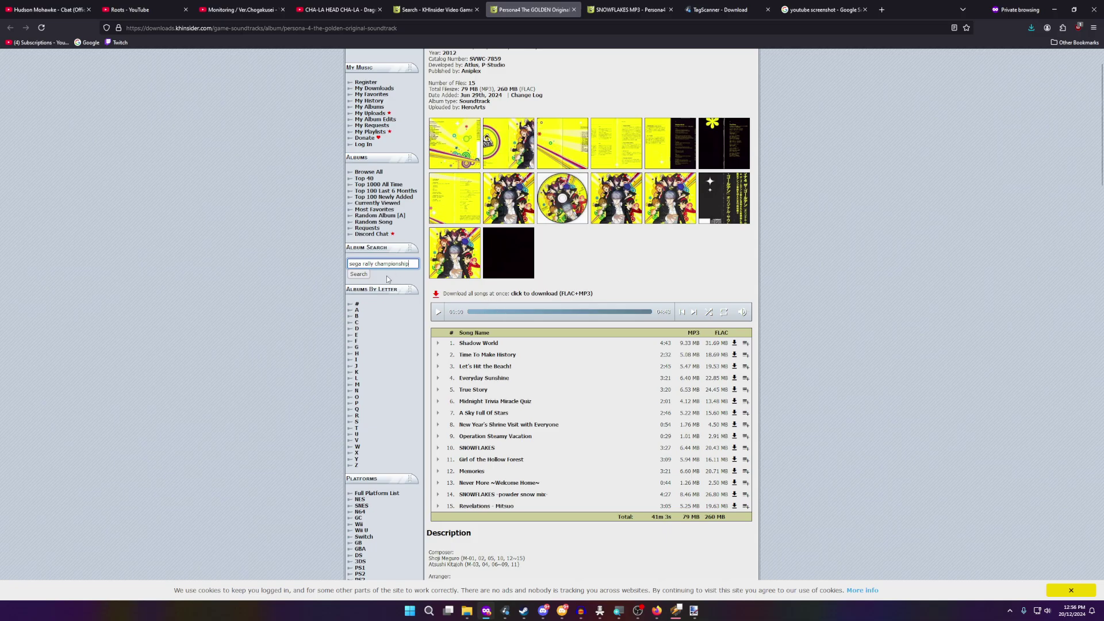
click(363, 275)
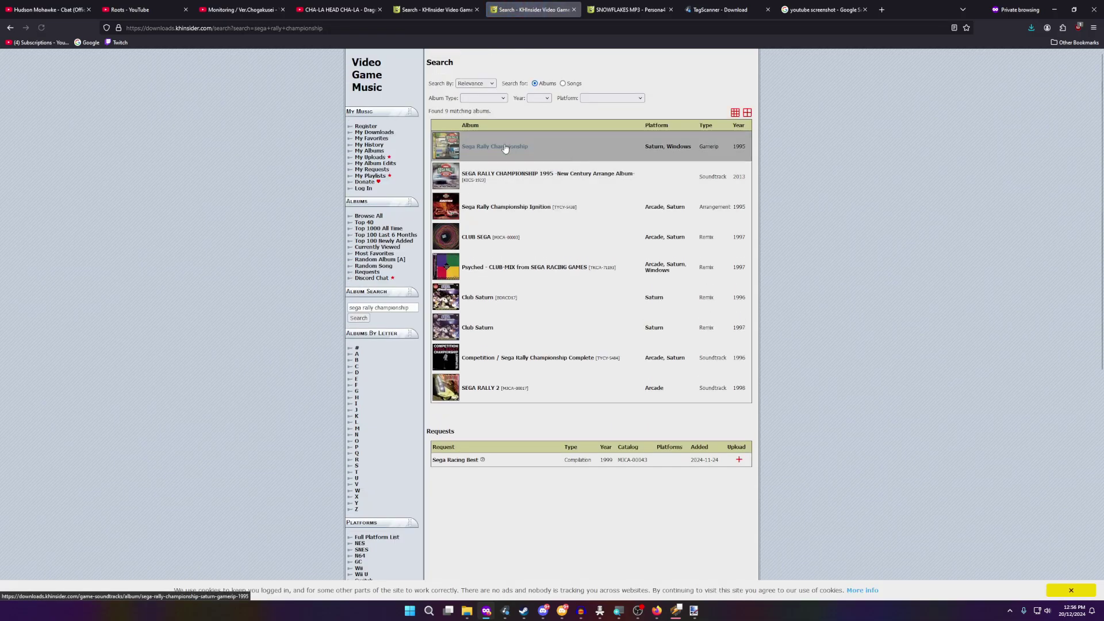
middle_click(505, 148)
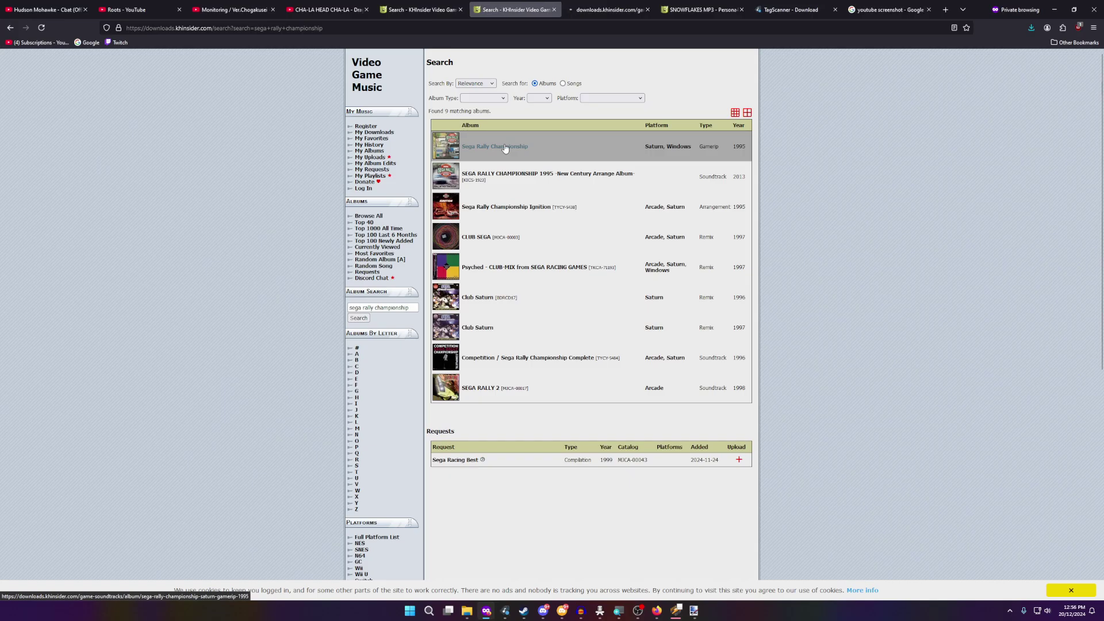
click(594, 4)
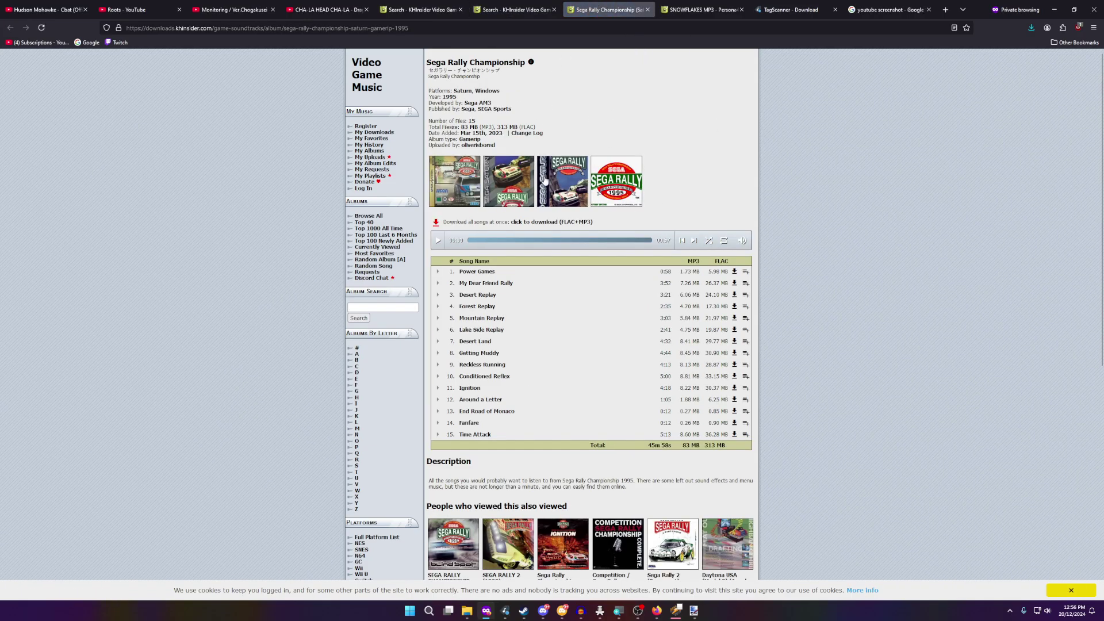
- Open the My Dear Friend Rally, Desert Replay and Mountain Replay song pages
middle_click(476, 288)
middle_click(480, 295)
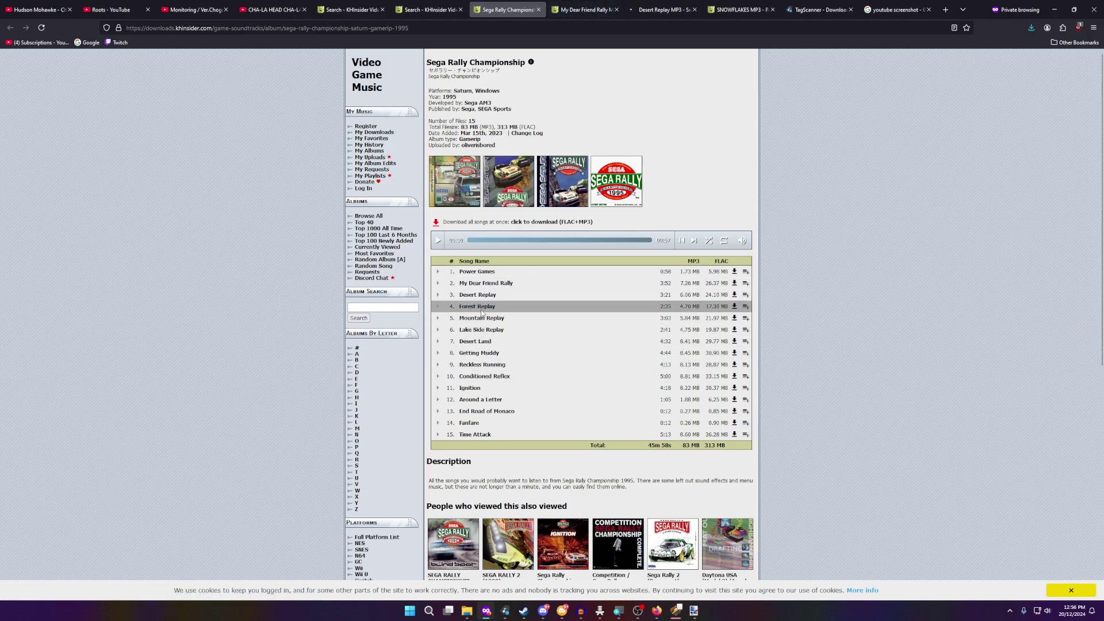
middle_click(481, 318)
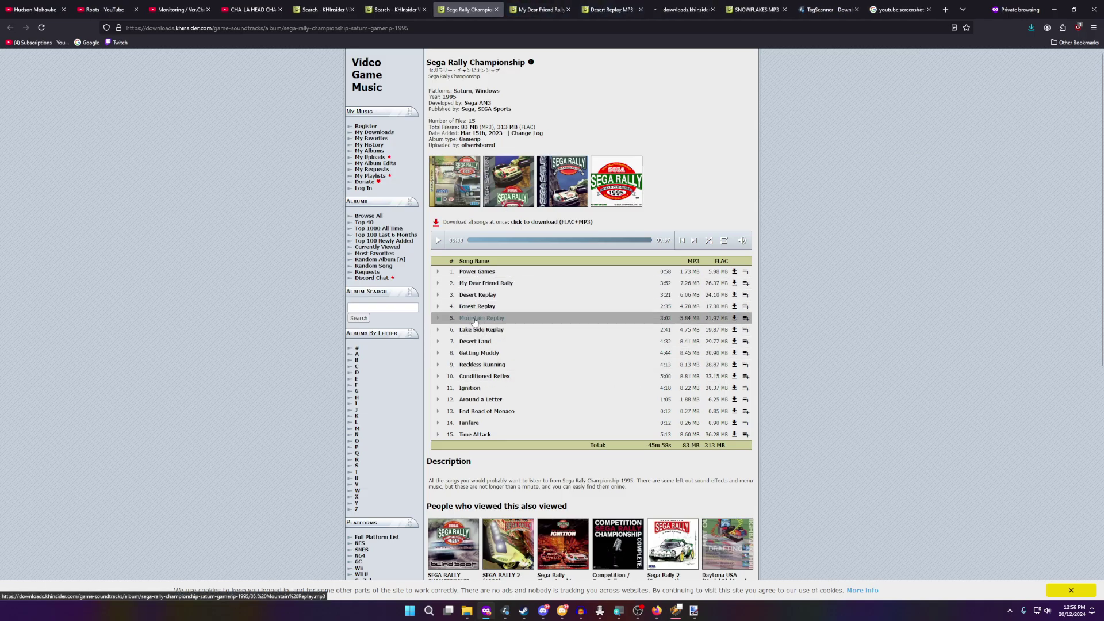
click(540, 10)
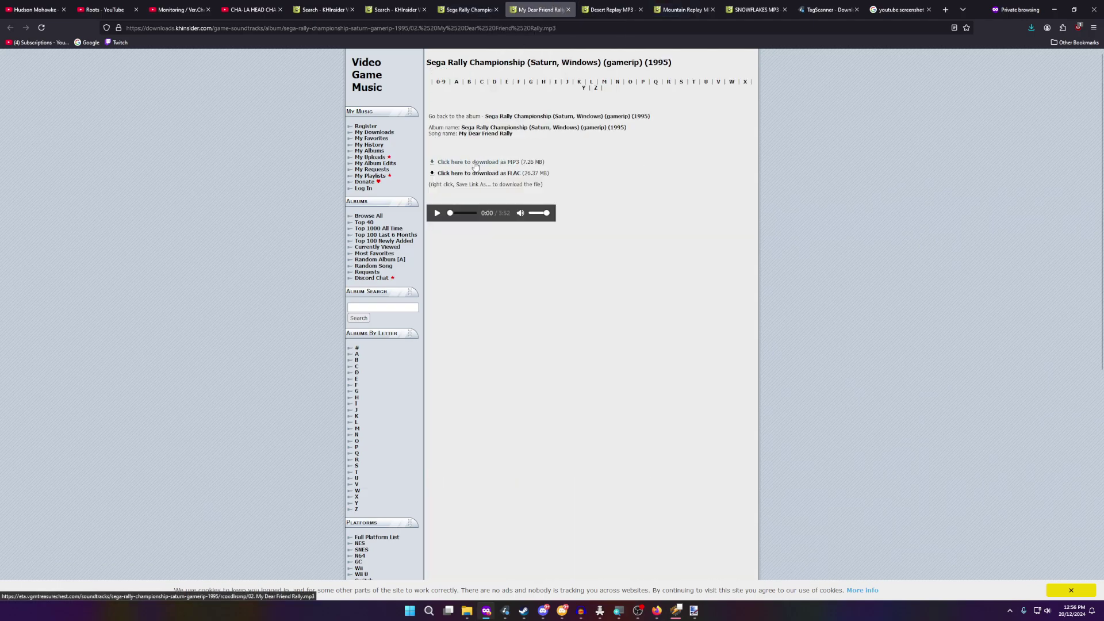
- Save the My Dear Friend Rally, Desert Replay and Mountain Replay MP3s into cut music 2
right_click(472, 161)
click(517, 215)
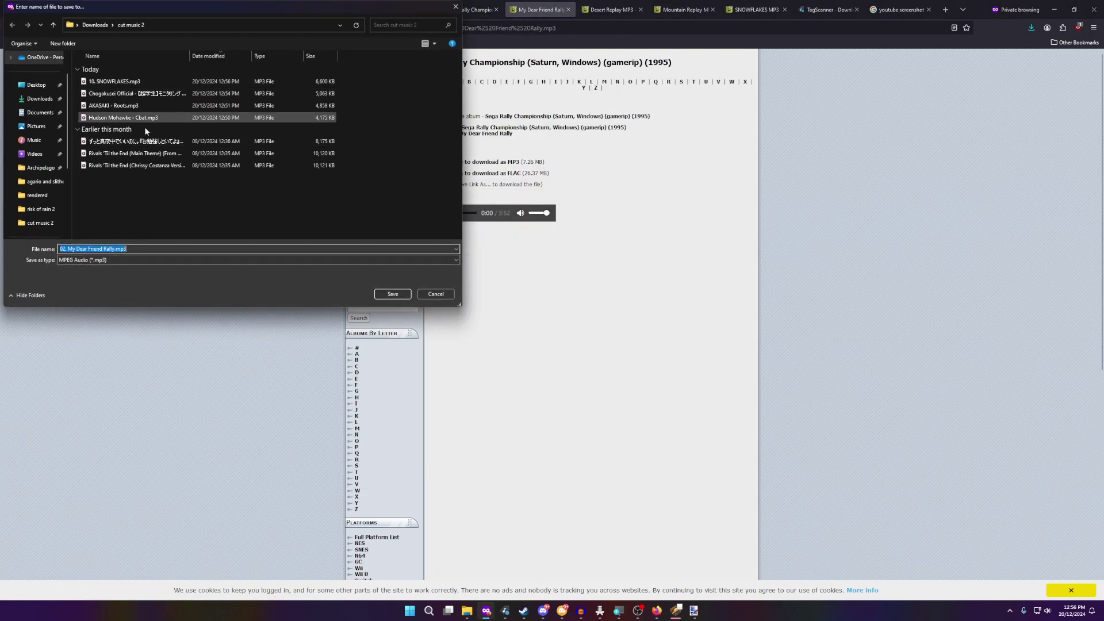
key(Return)
click(588, 11)
right_click(486, 155)
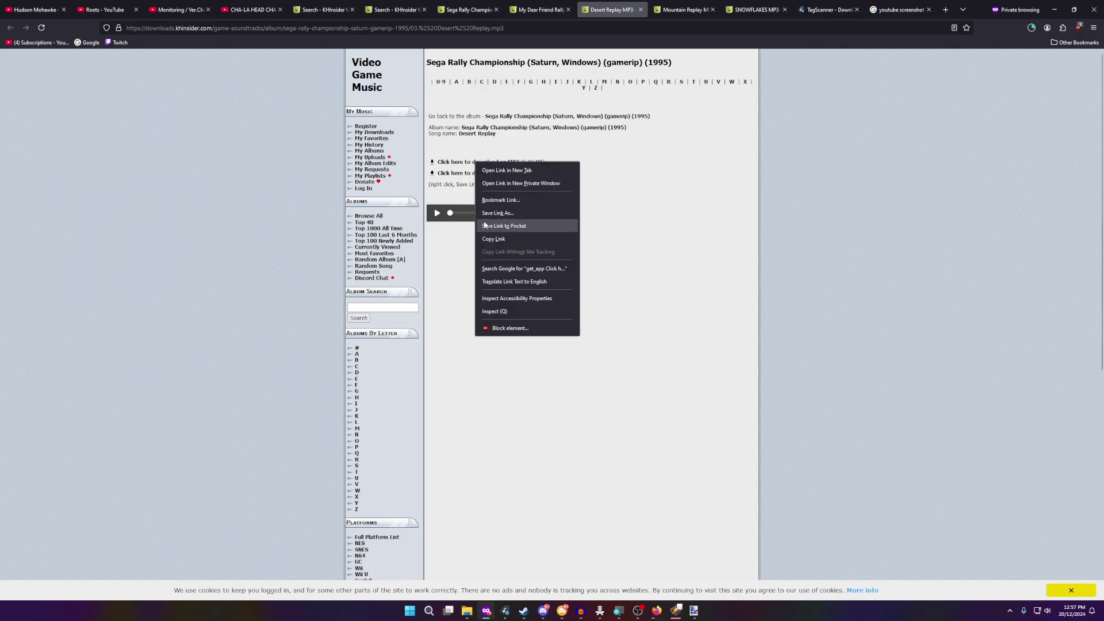
click(514, 224)
key(Return)
click(682, 10)
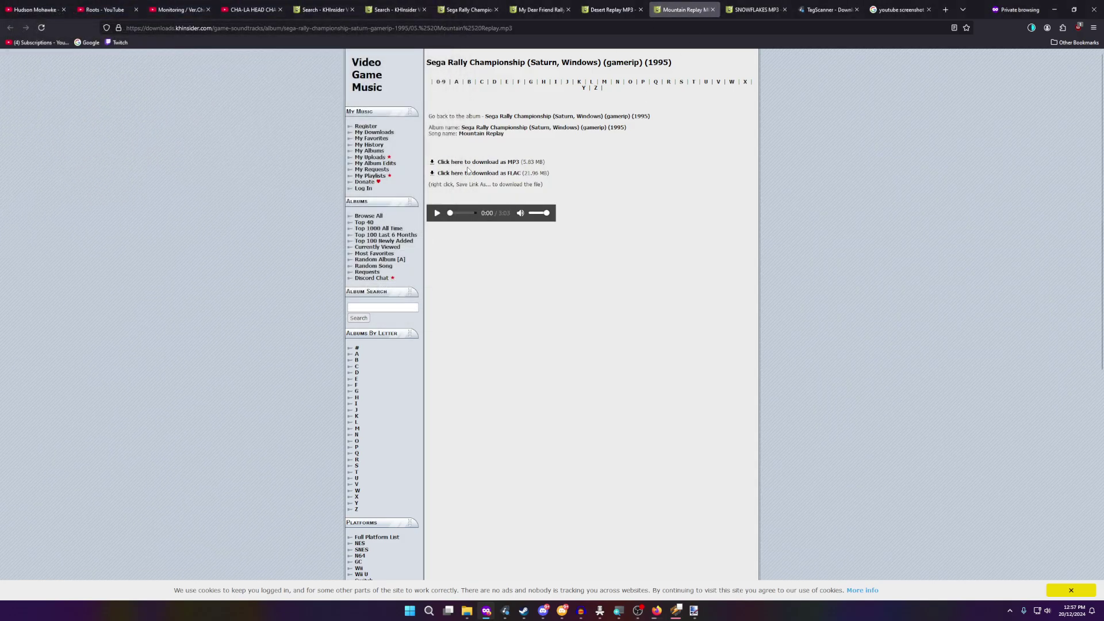
right_click(465, 162)
click(487, 215)
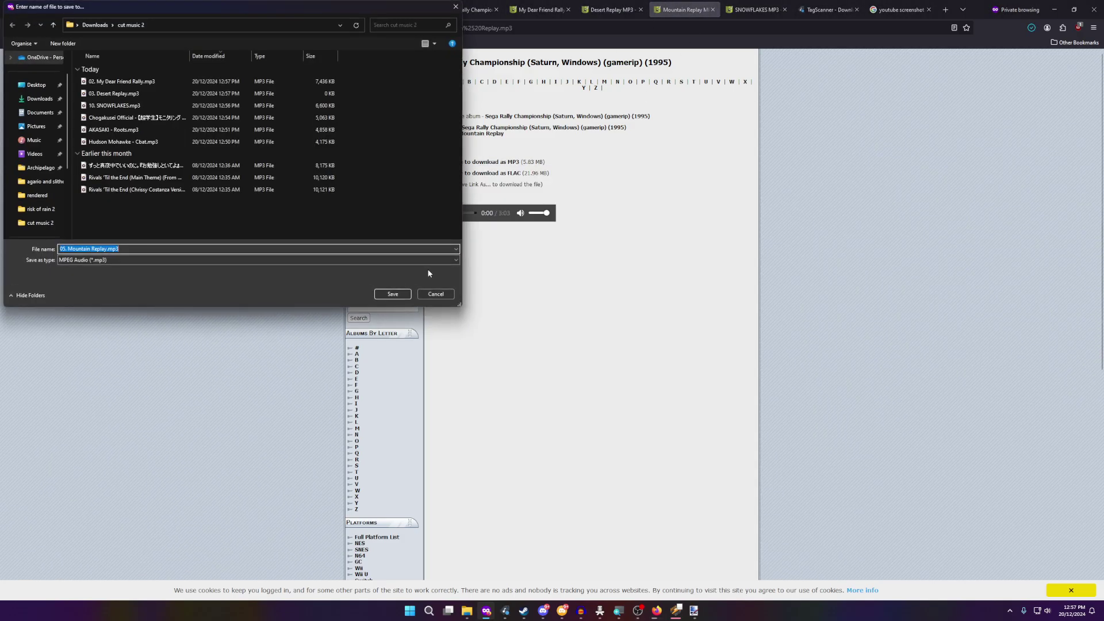
key(Return)
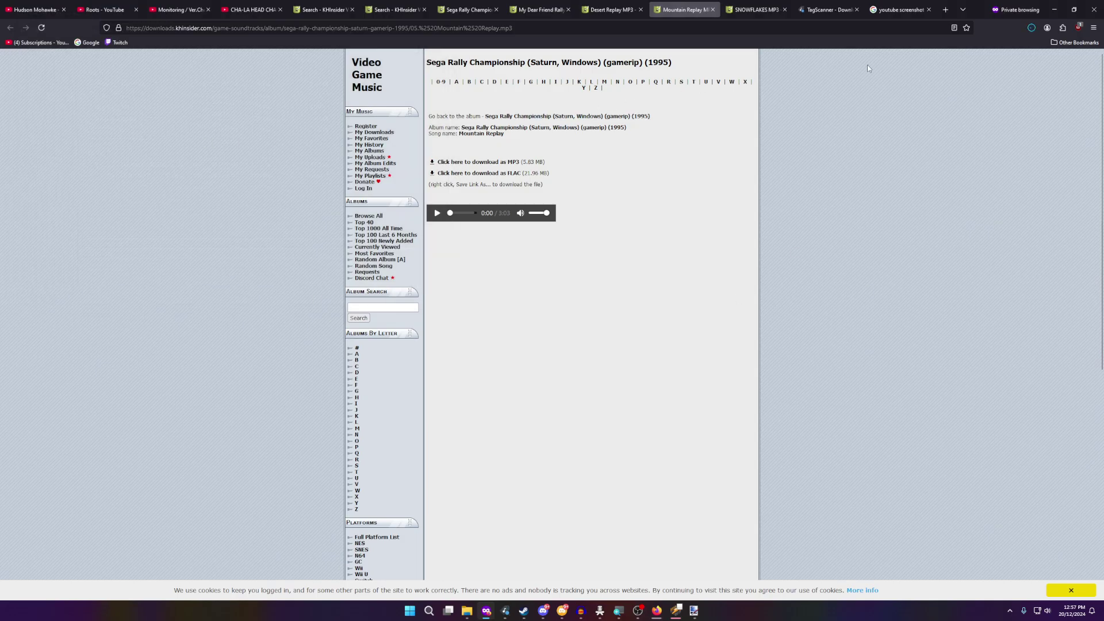
click(505, 611)
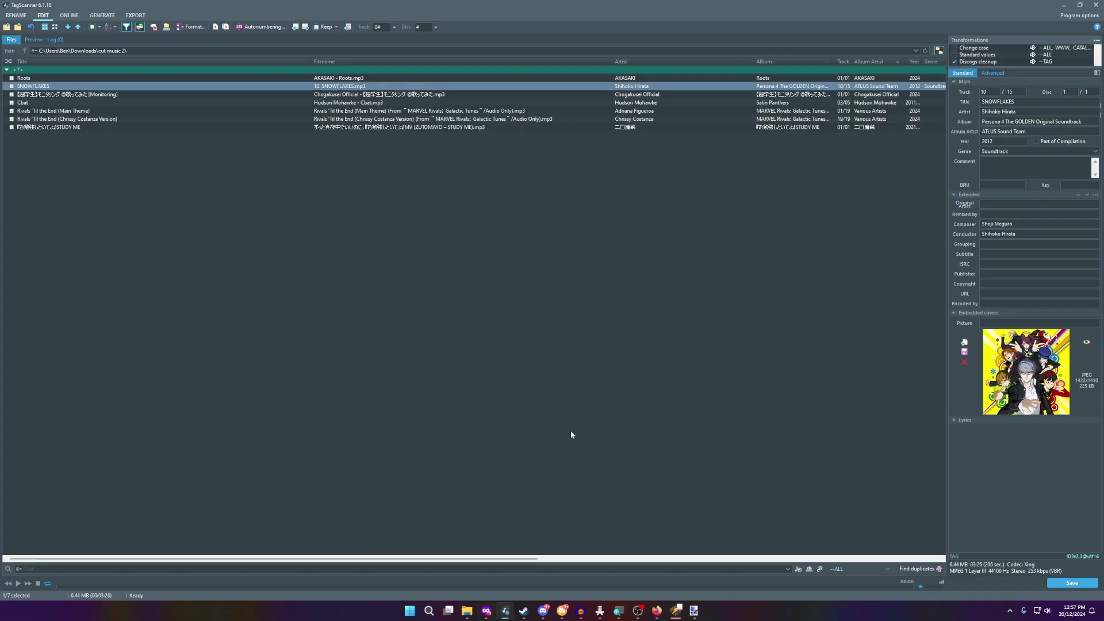
- Reload the folder and browse the three new Sega Rally files, ending on My Dear Friend Rally
click(925, 52)
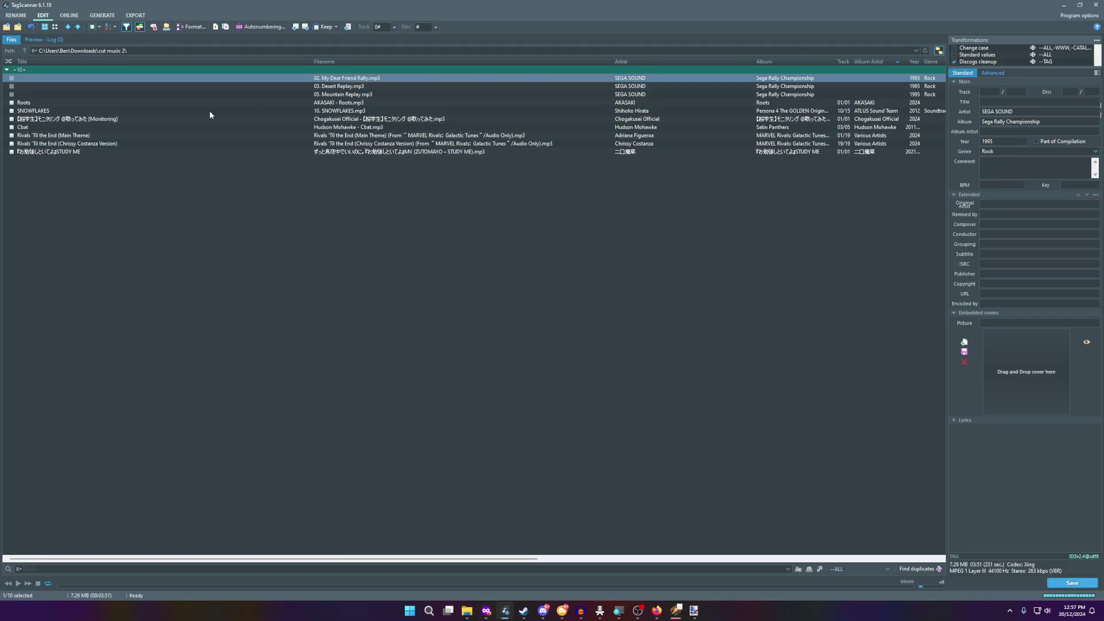
key(Down)
key(Down)
key(Up)
key(Up)
key(Down)
key(Down)
key(Down)
key(Down)
key(Up)
key(Up)
key(Up)
key(Up)
key(Down)
key(Down)
key(Up)
key(Up)
key(Down)
key(Down)
key(Up)
key(Up)
- Title the track 'My Dear Friend' and copy the artist SEGA SOUND into Album Artist
click(996, 102)
text(My Dear Friend)
double_click(1040, 112)
key(ctrl+c)
key(Tab)
key(Tab)
key(ctrl+v)
- Check the Sega Rally album track list in the browser, then lock the disc number for following files
click(486, 613)
key(ctrl+shift+Tab)
key(ctrl+shift+Tab)
key(ctrl+shift+Tab)
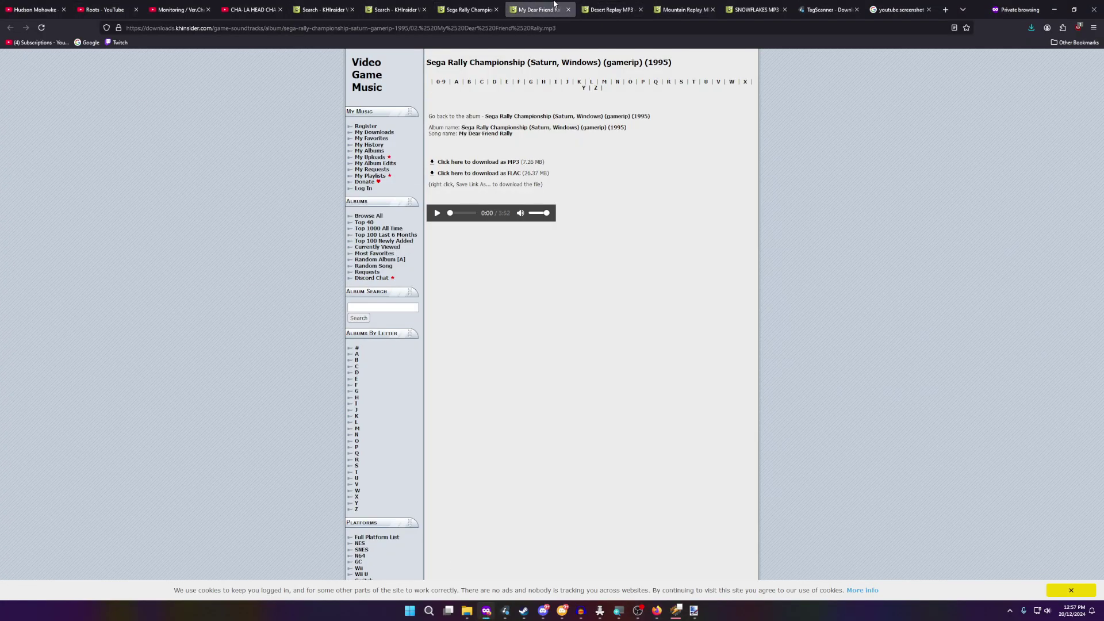
click(1054, 9)
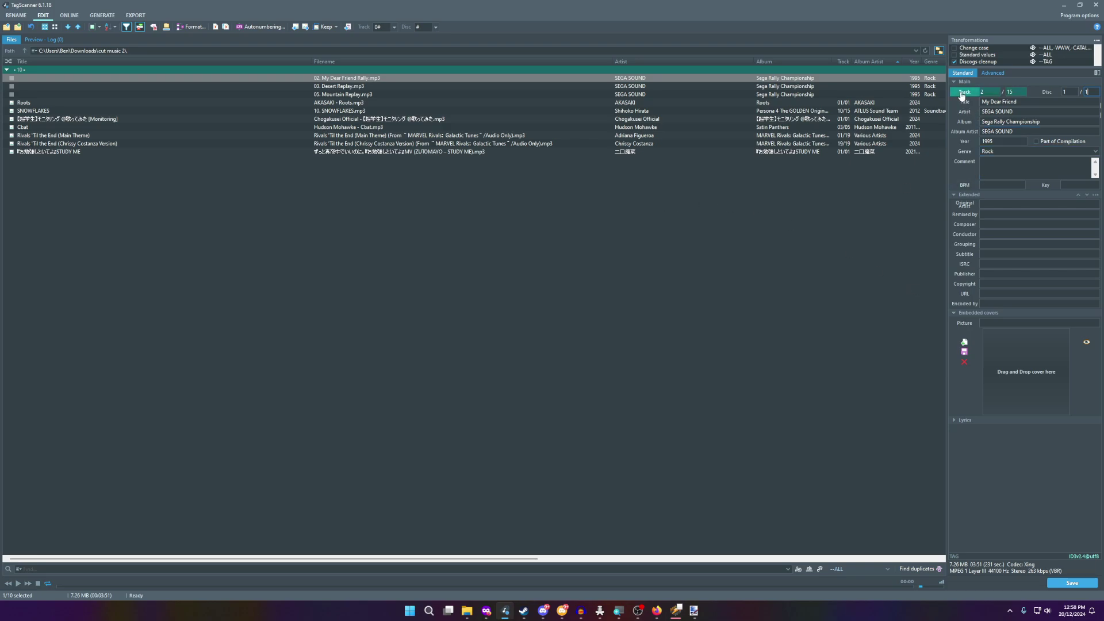
click(1047, 93)
- Lock the album artist and save tags for each of the three Sega Rally files
click(971, 134)
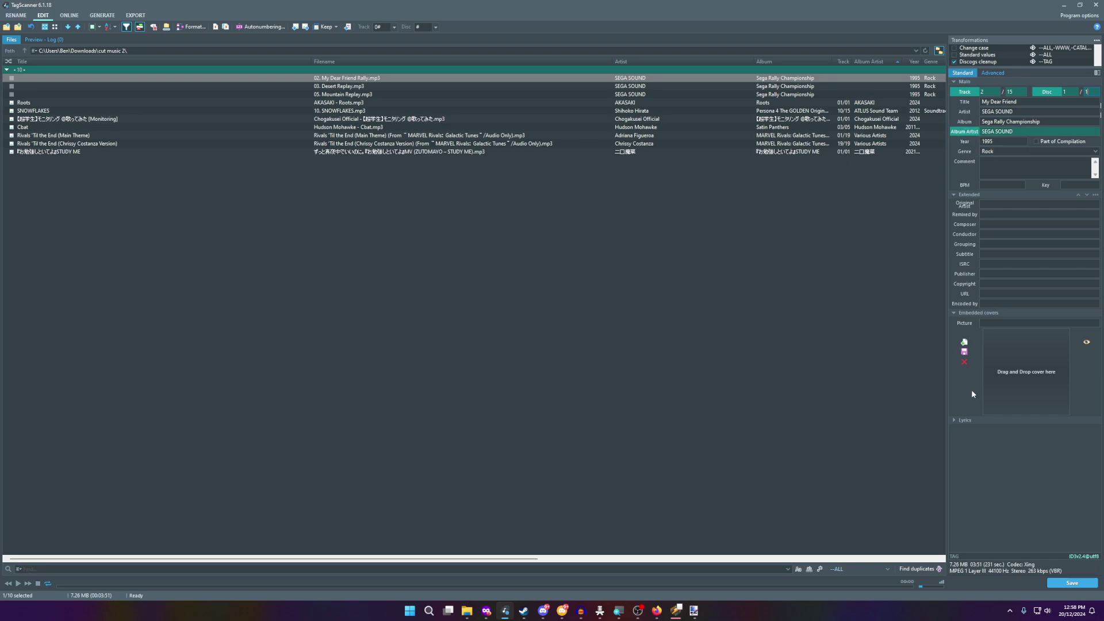
click(1070, 583)
click(1072, 587)
click(1071, 587)
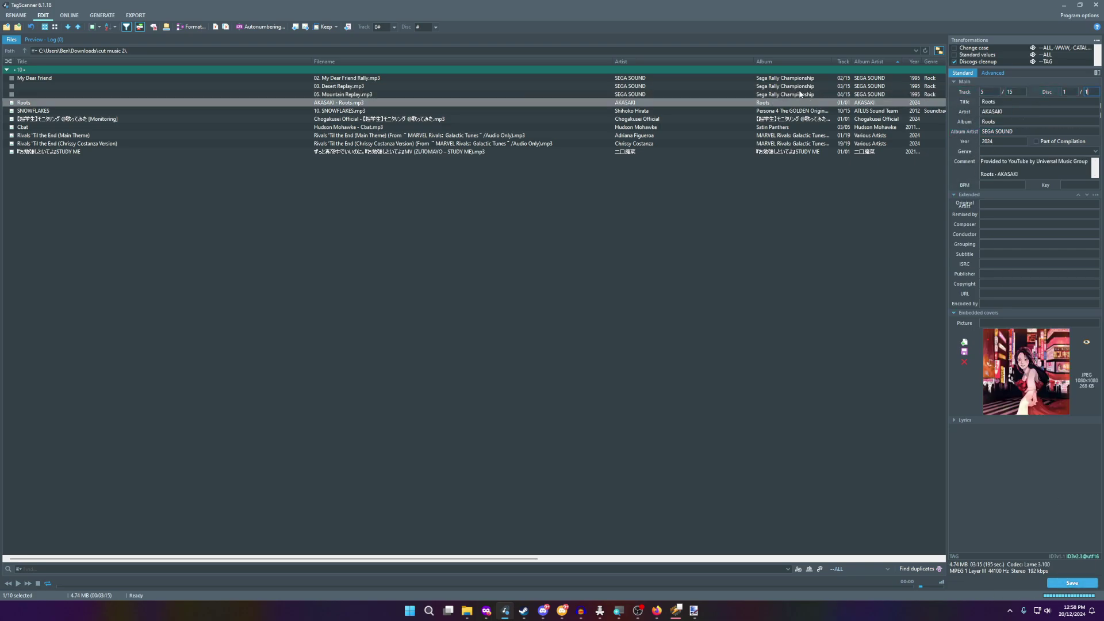
- Give Desert Replay, track 03/15, its title and save it
key(Home)
key(Down)
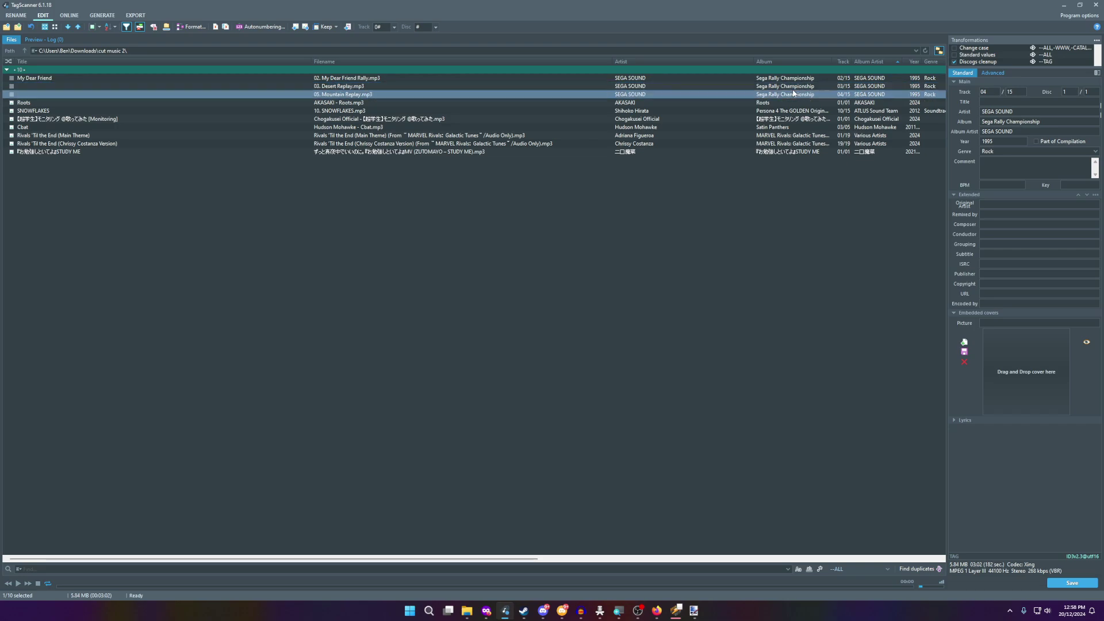
key(Down)
key(Up)
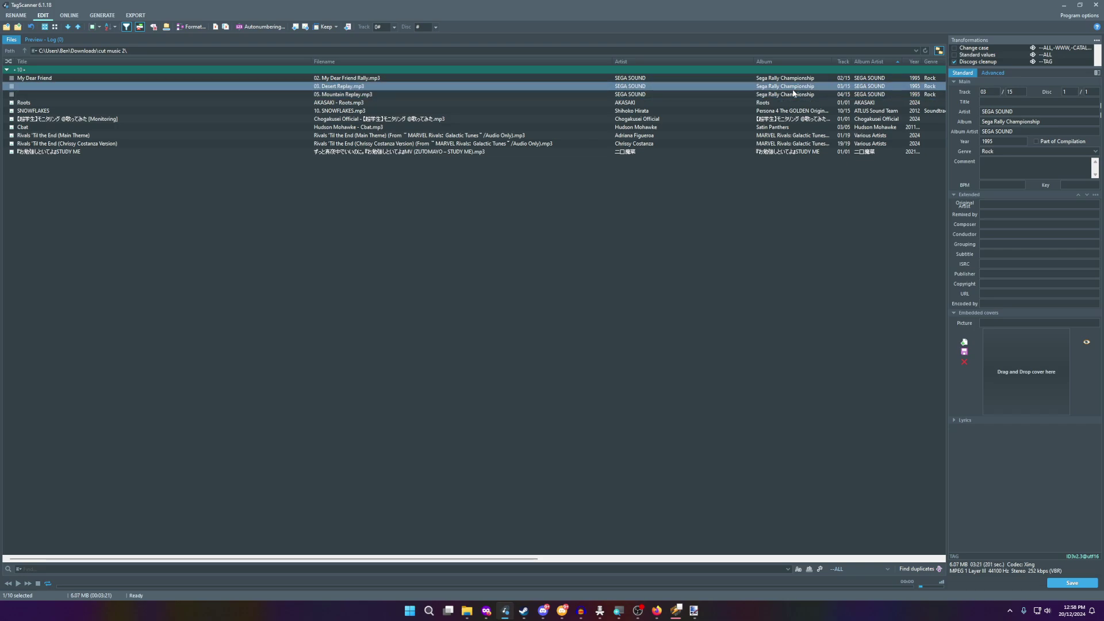
click(990, 92)
click(1007, 102)
click(1071, 583)
- Select the Mountain Replay file and begin entering its title
key(Up)
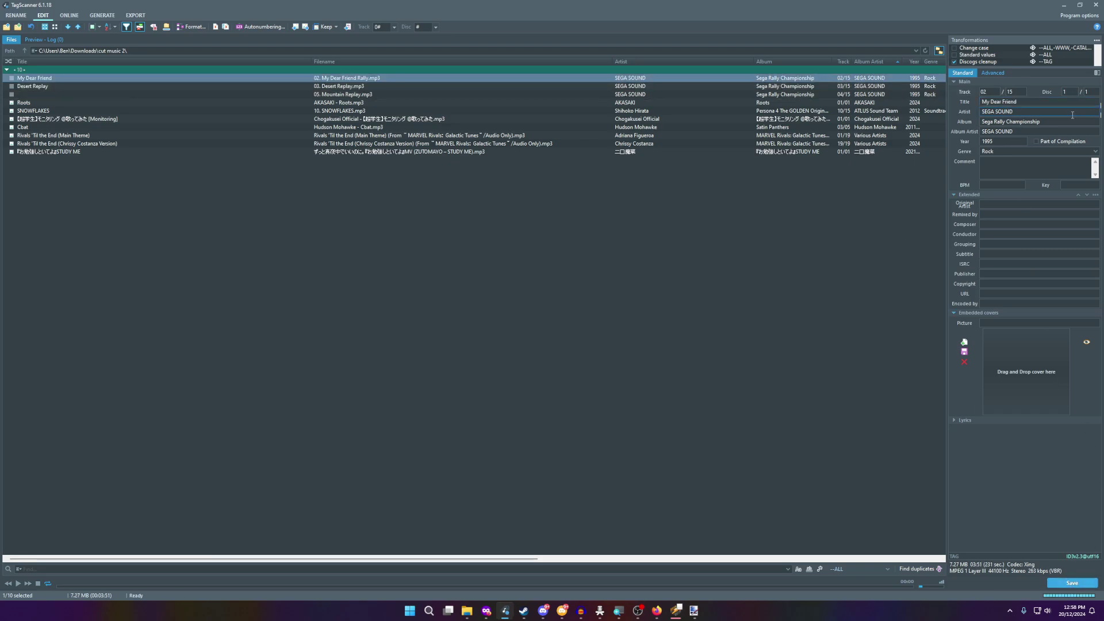
click(842, 86)
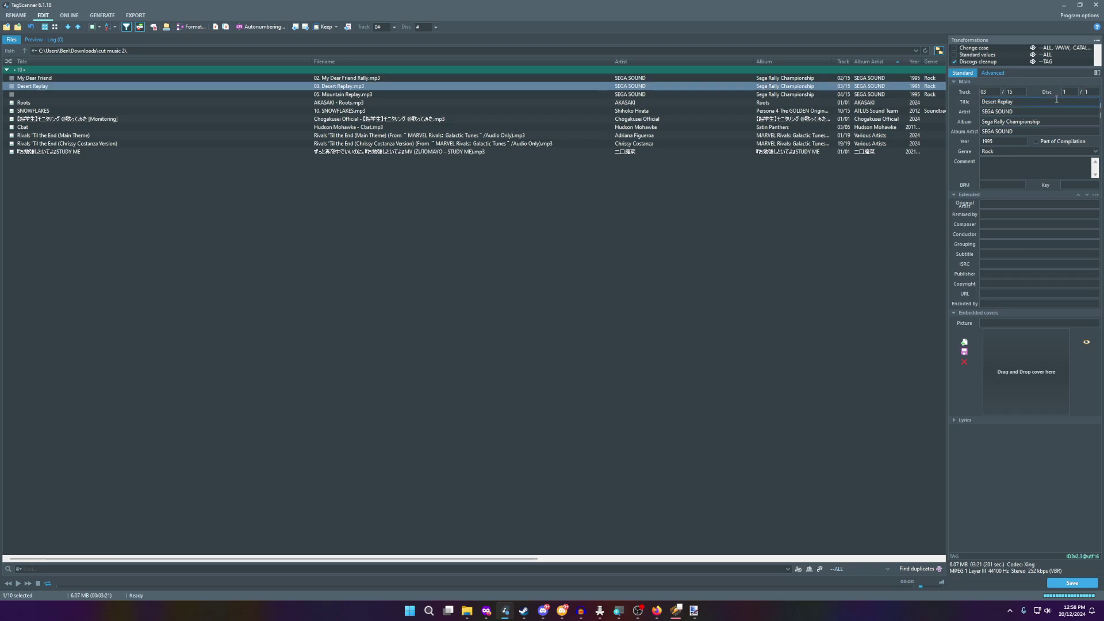
click(847, 95)
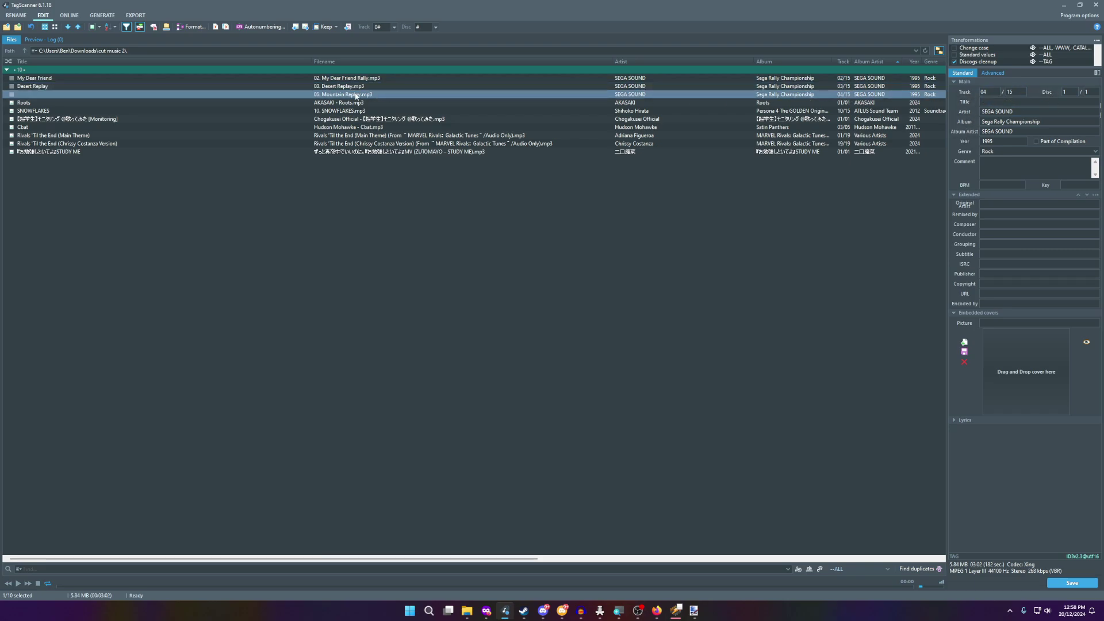
click(987, 103)
- Save Mountain Replay's tags, then copy the first Sega Rally cover image from the album page
click(1071, 583)
click(487, 611)
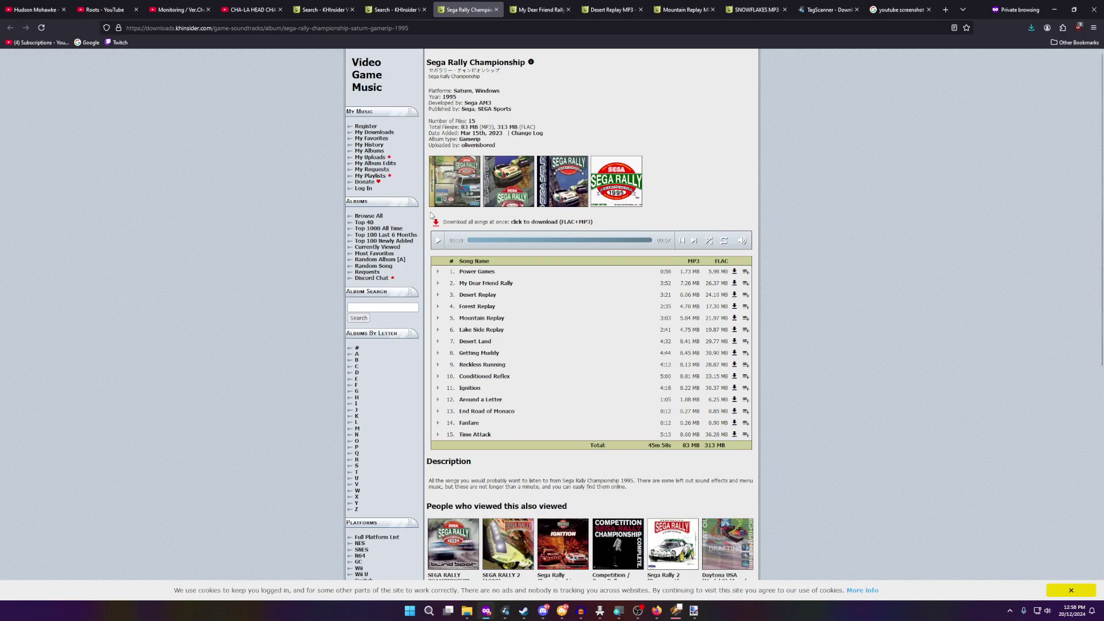
click(464, 188)
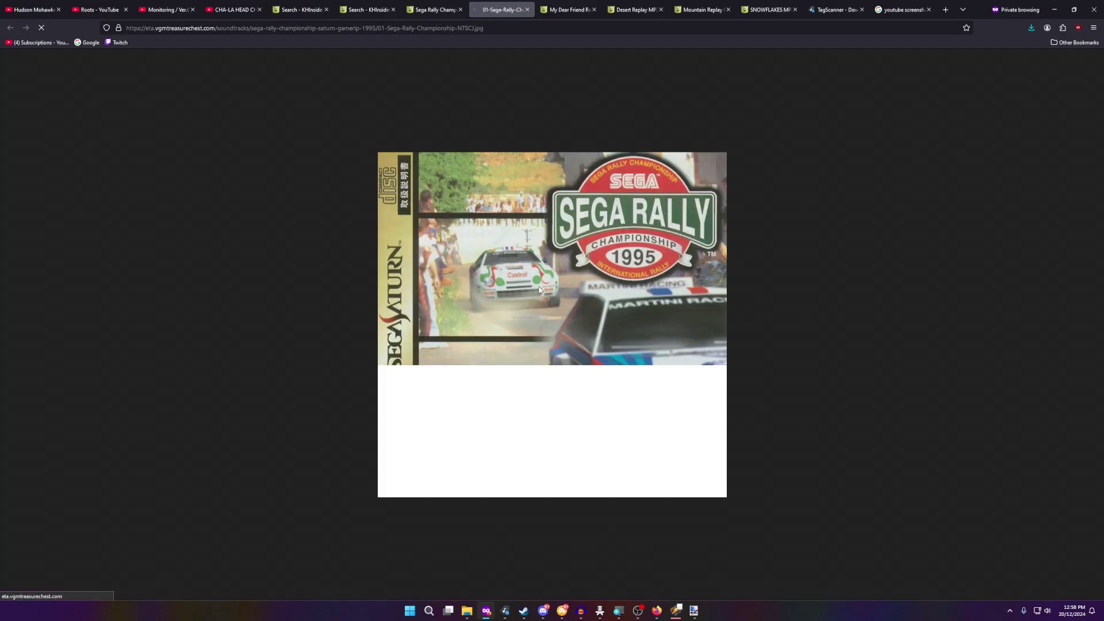
right_click(528, 284)
click(550, 304)
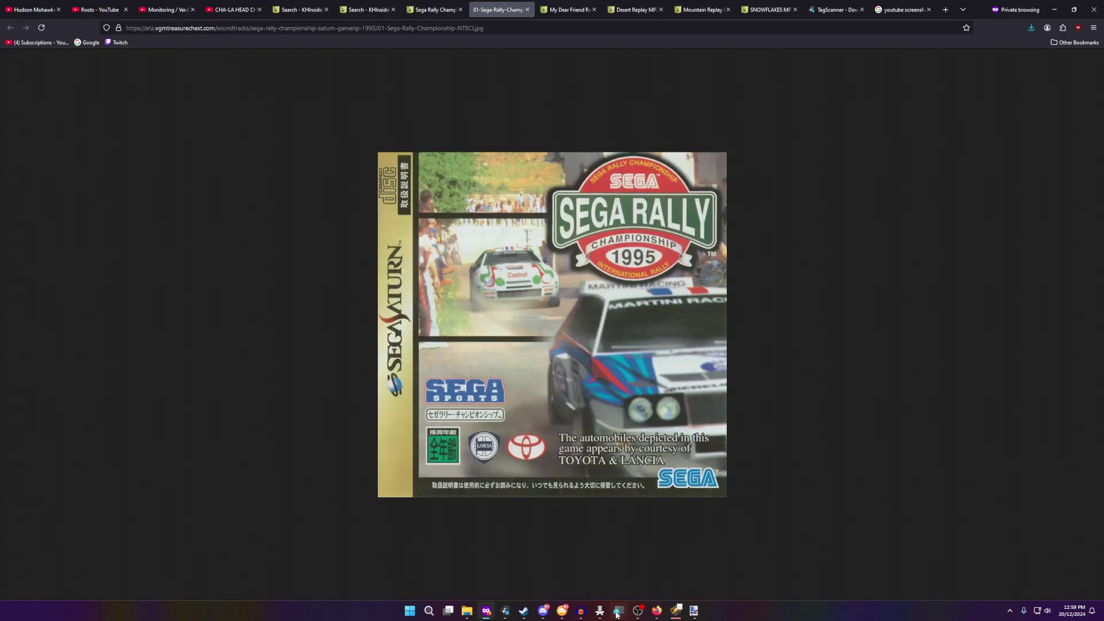
- Paste the cover into a new 809×800 paint.net image, then minimize paint.net
mouse_move(694, 611)
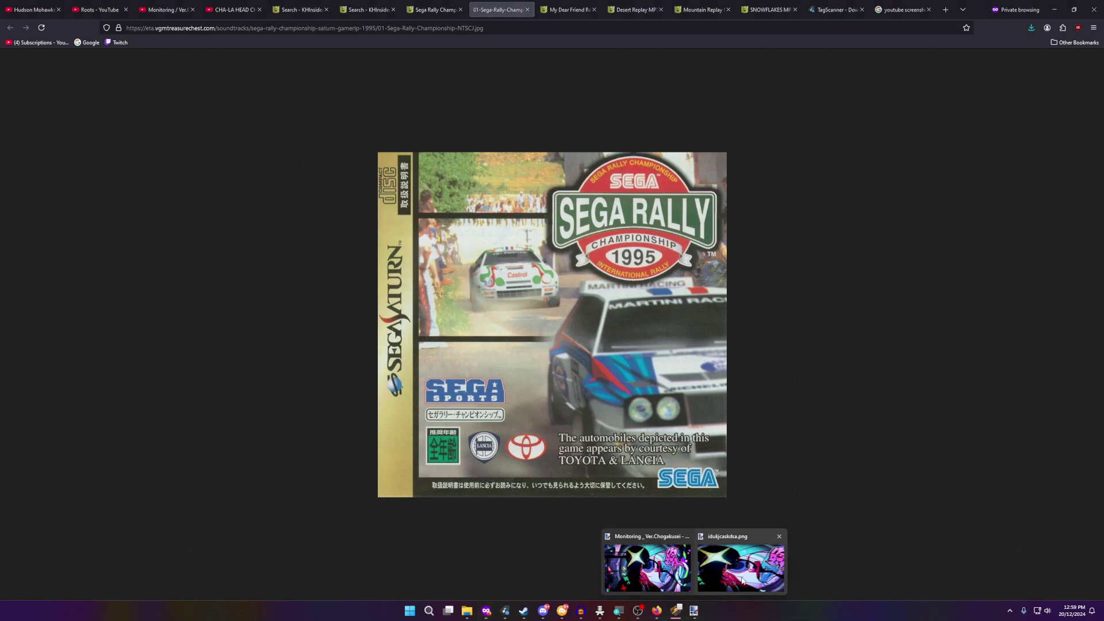
click(745, 560)
click(6, 28)
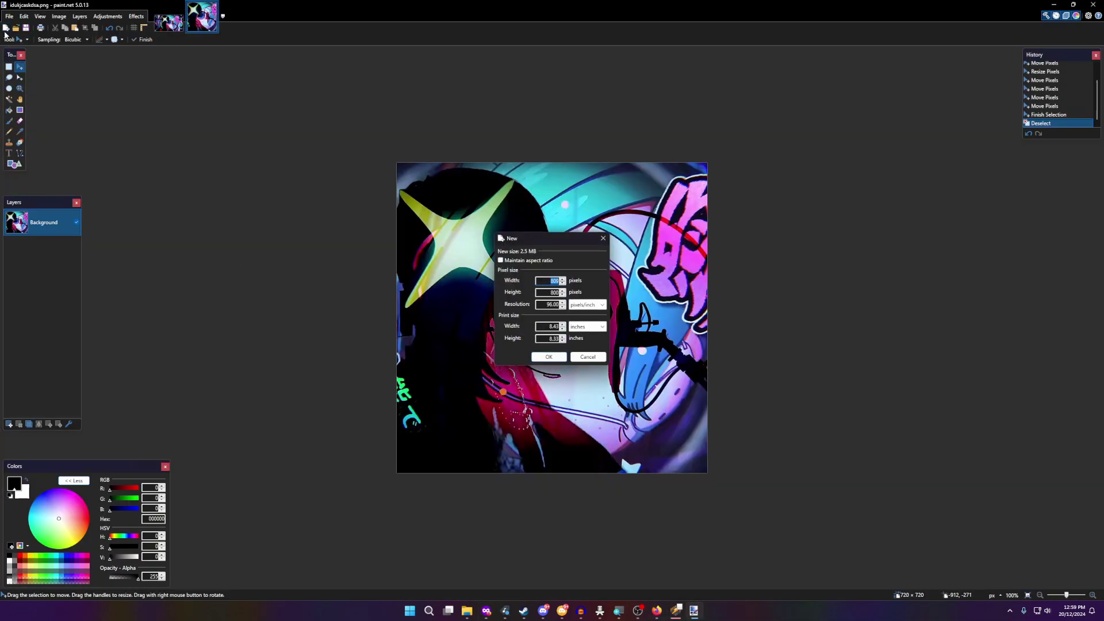
key(Return)
key(ctrl+v)
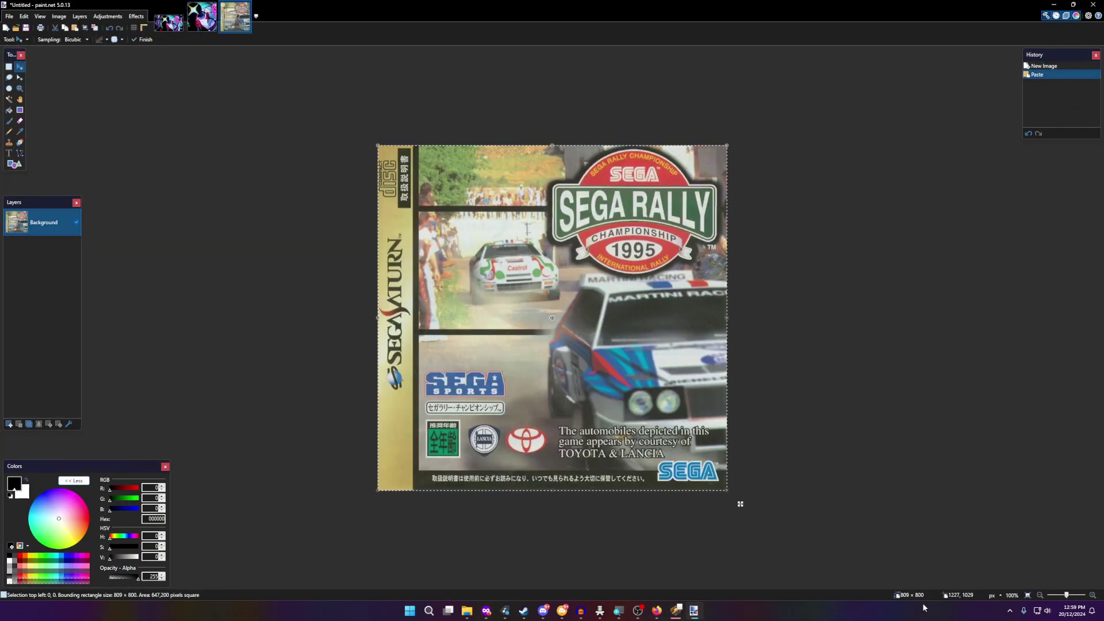
click(1053, 4)
mouse_move(643, 617)
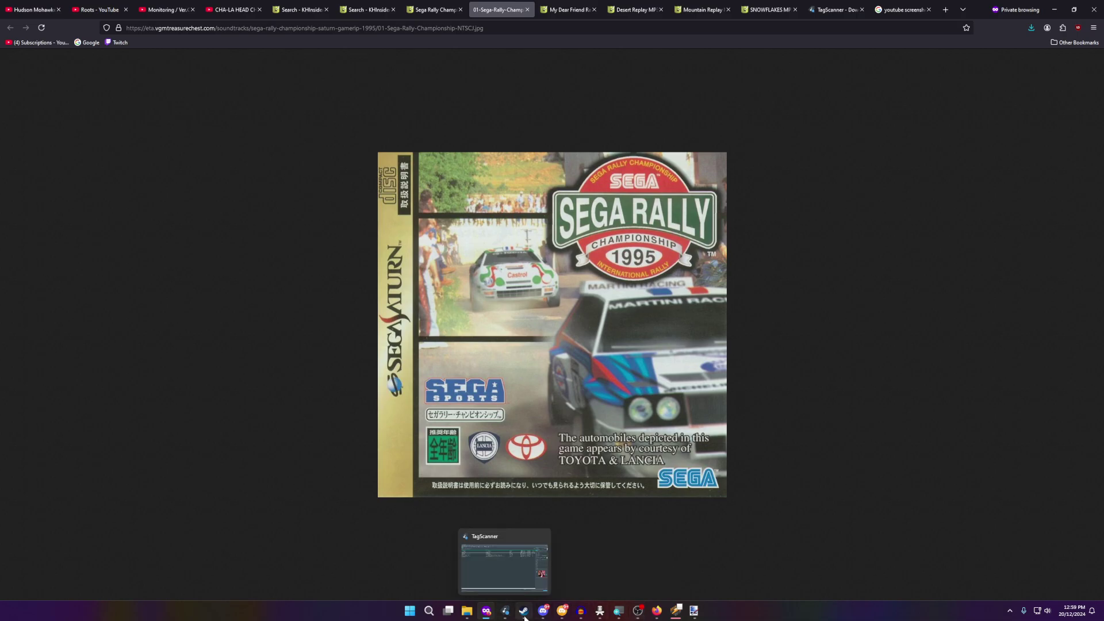
- Select My Dear Friend in TagScanner and save the browser's cover image to Downloads
click(506, 614)
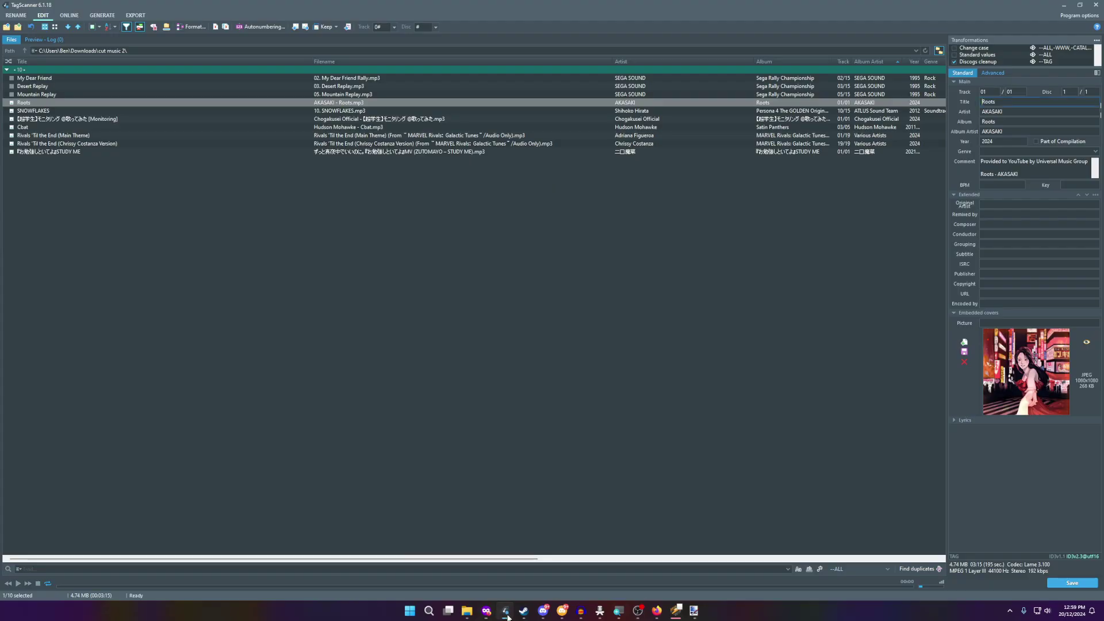
click(823, 78)
mouse_move(491, 610)
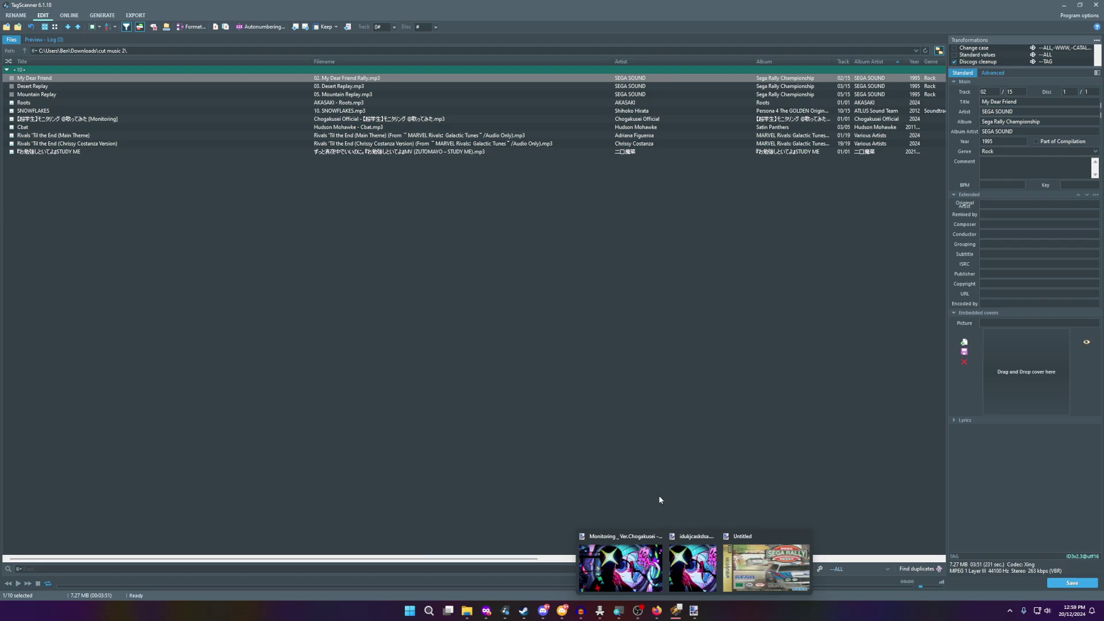
click(767, 568)
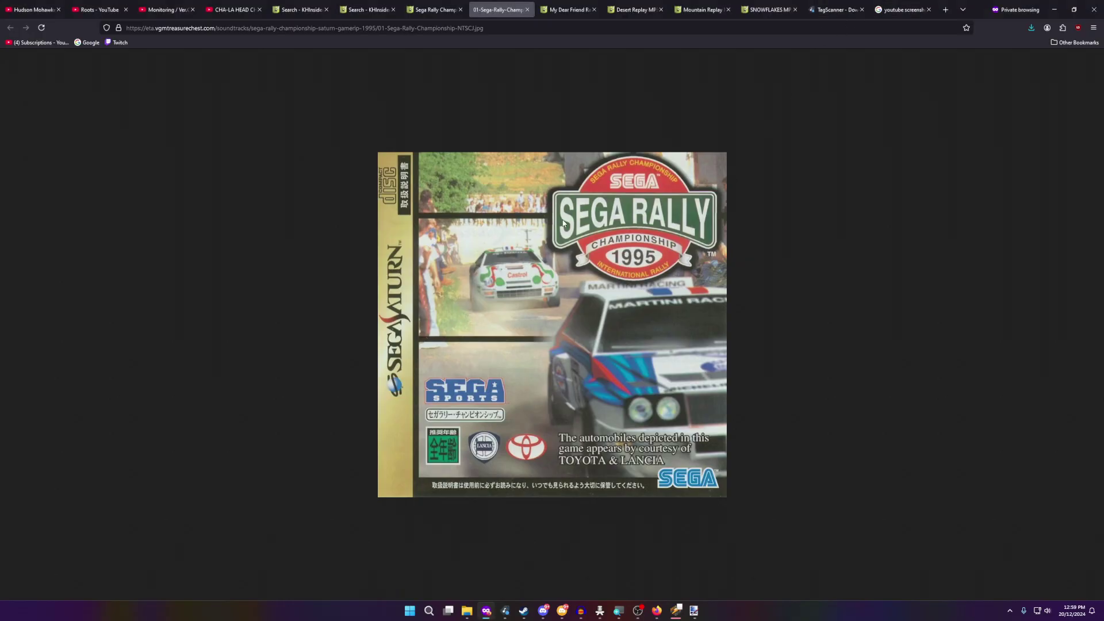
right_click(605, 241)
click(605, 241)
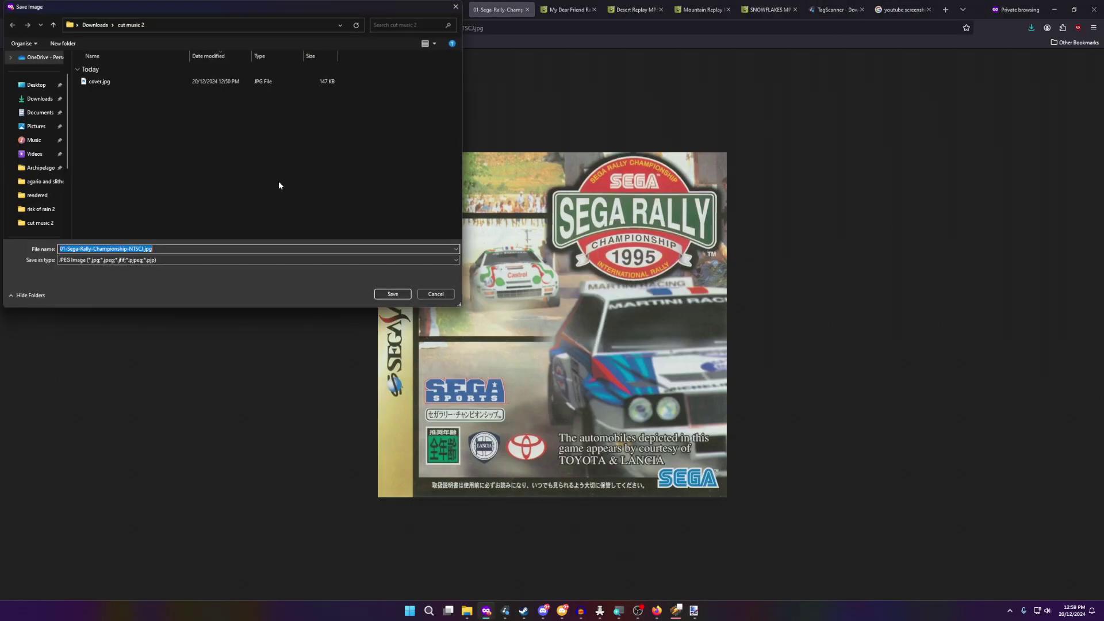
click(39, 98)
click(393, 294)
- Embed the saved Sega Rally cover image in the tracks and save the tags
click(504, 610)
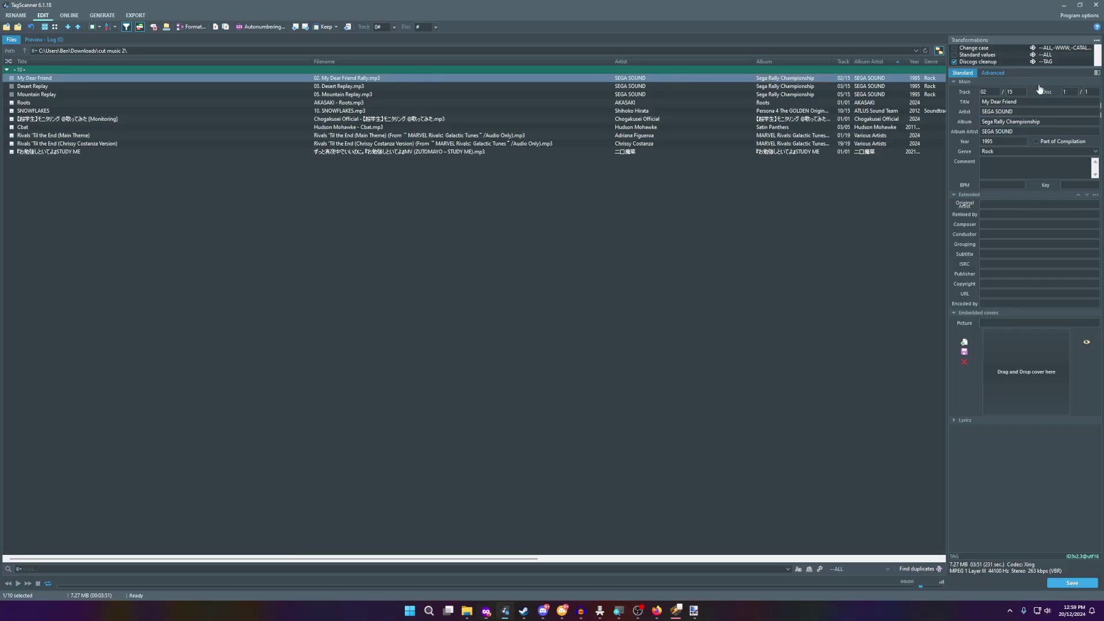
double_click(1027, 368)
double_click(174, 96)
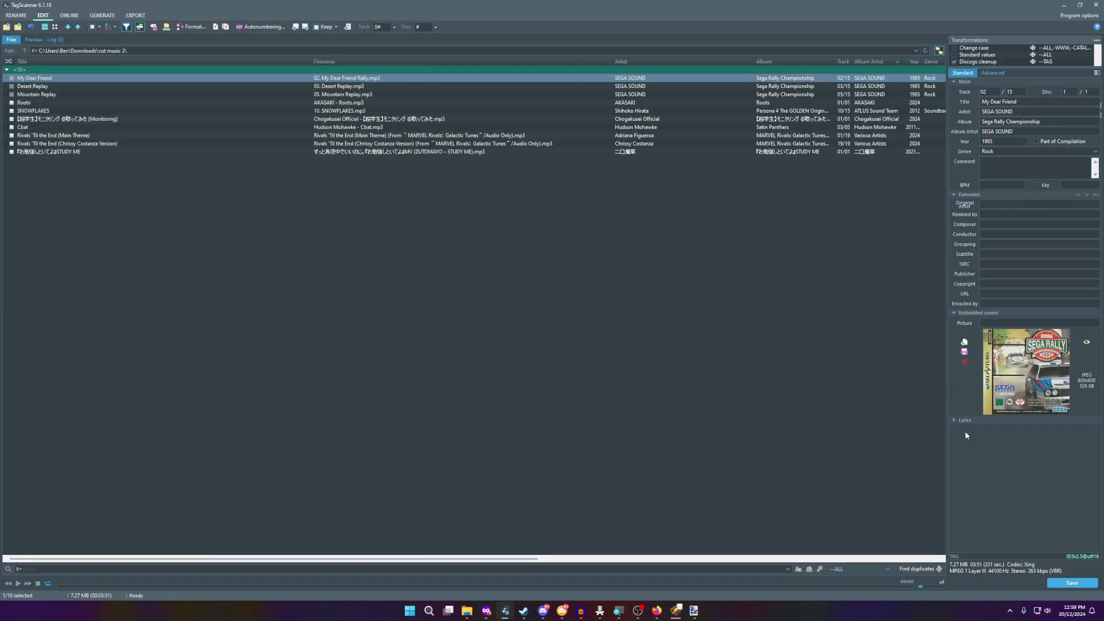
click(966, 324)
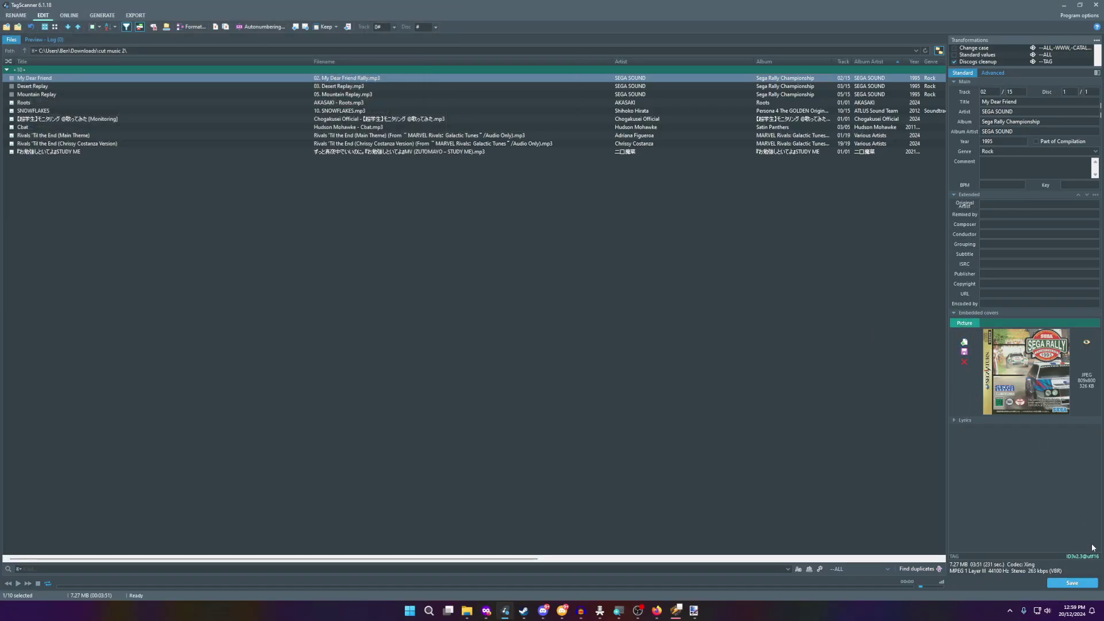
click(1072, 583)
- Step through My Dear Friend, Desert Replay and Mountain Replay to confirm each has the cover
key(Down)
key(Down)
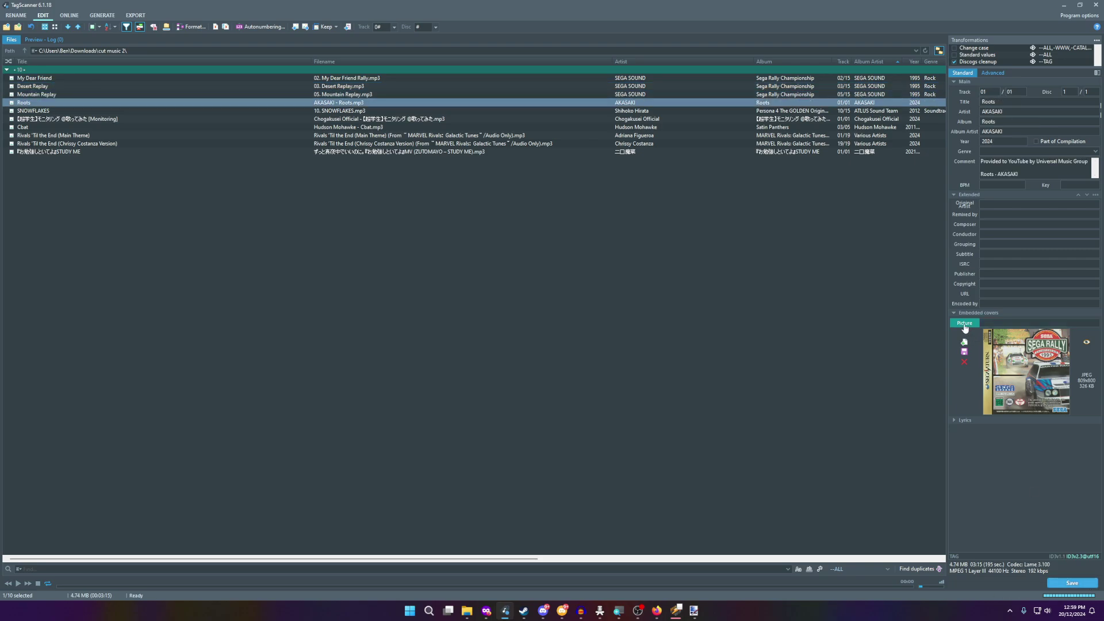
key(Up)
key(Up)
key(Down)
key(Down)
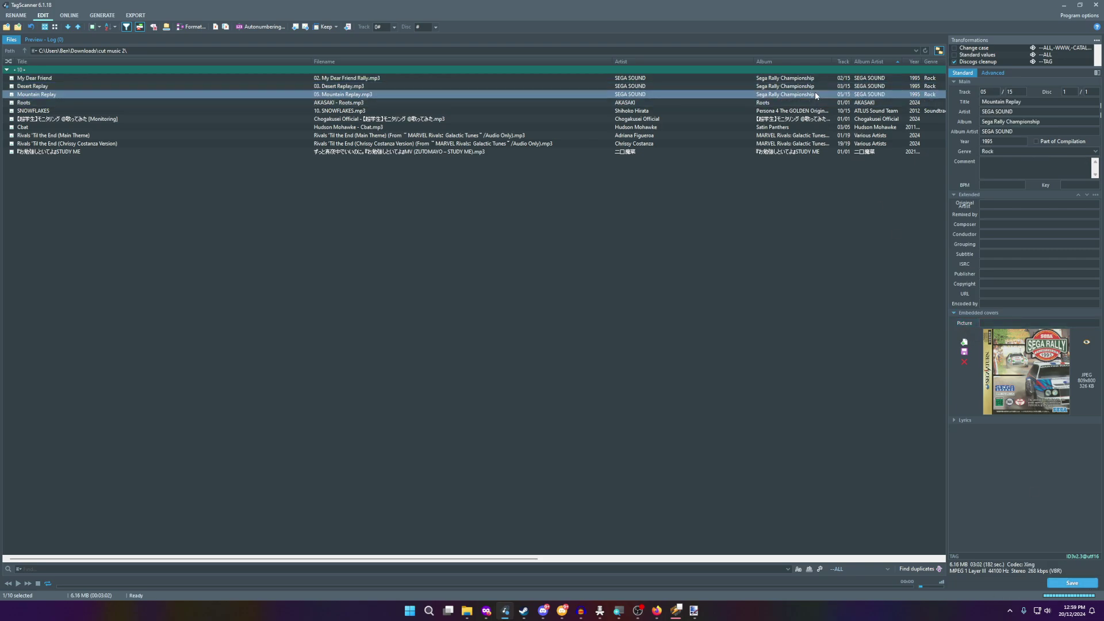
key(Up)
key(Up)
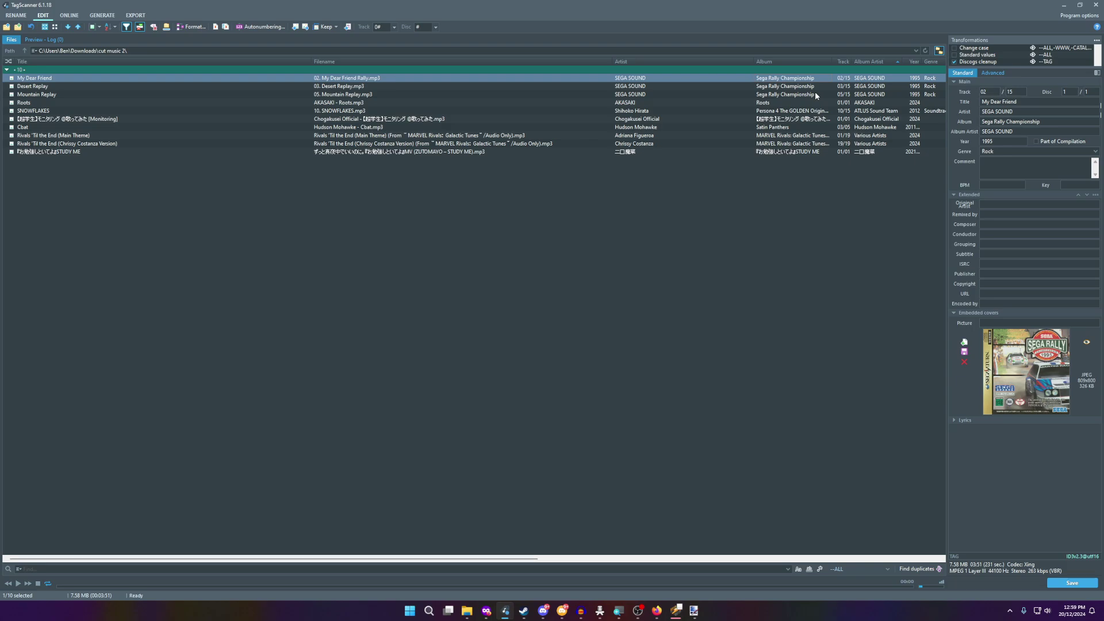
key(Down)
key(Down)
key(Up)
key(Up)
key(Down)
key(Down)
key(Up)
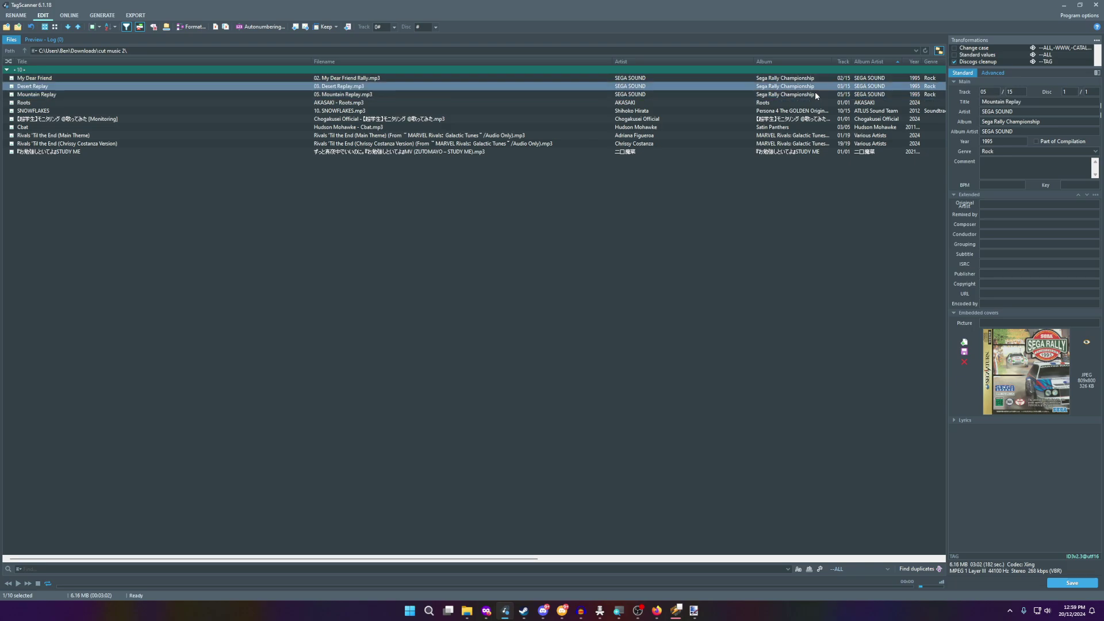
key(Up)
key(Down)
key(Down)
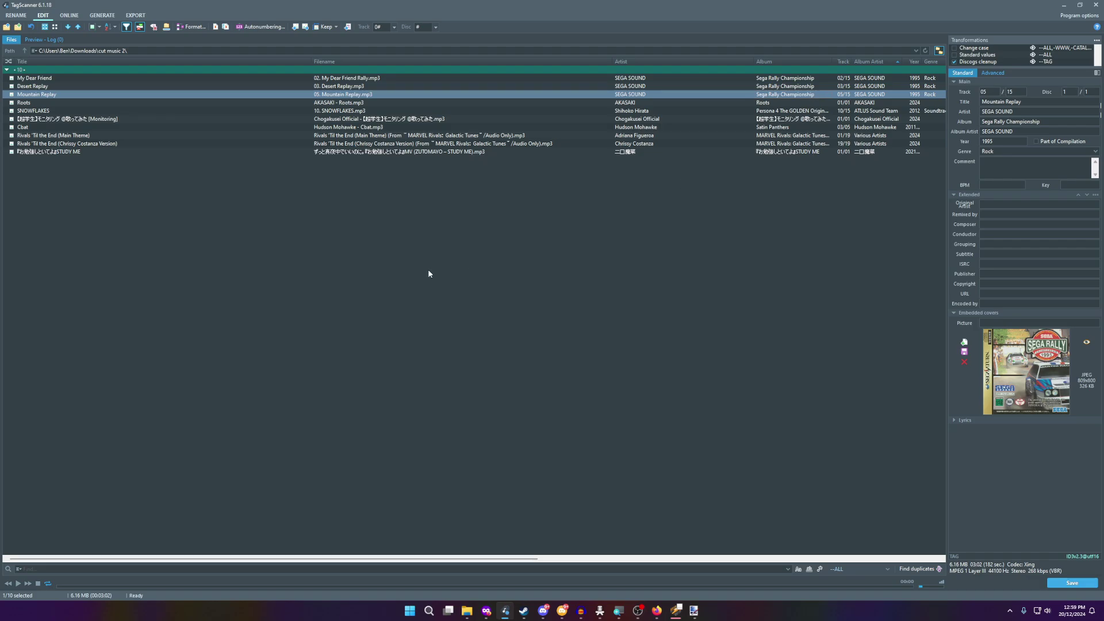
click(487, 610)
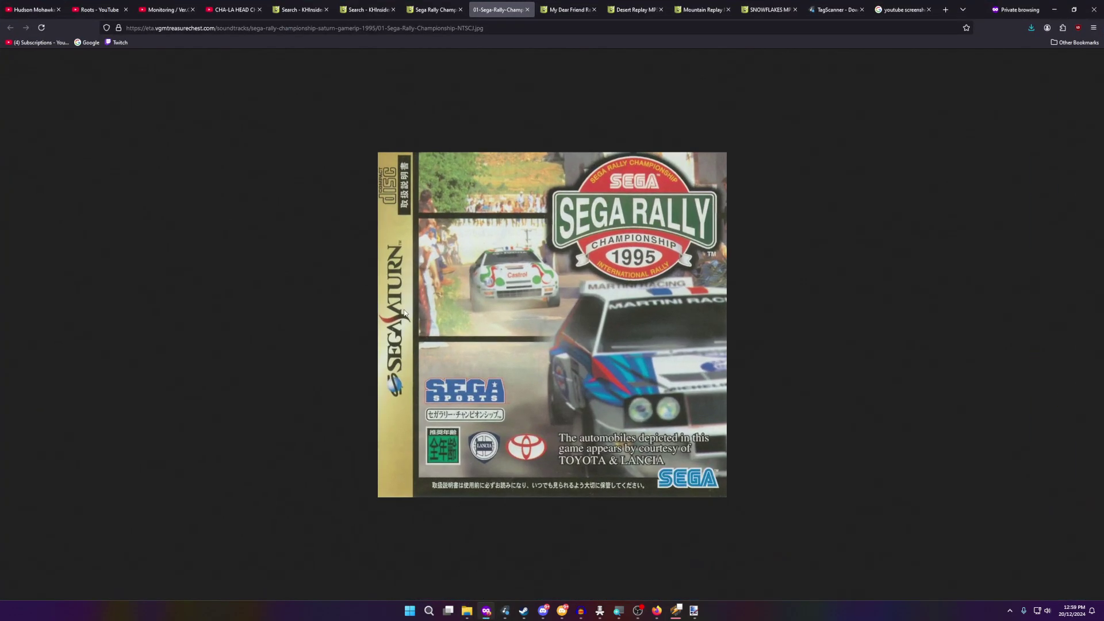
- Return to KHInsider's 26 persona 4 album results after viewing the Persona 4 Golden page
click(289, 4)
scroll(253, 305, up, 5)
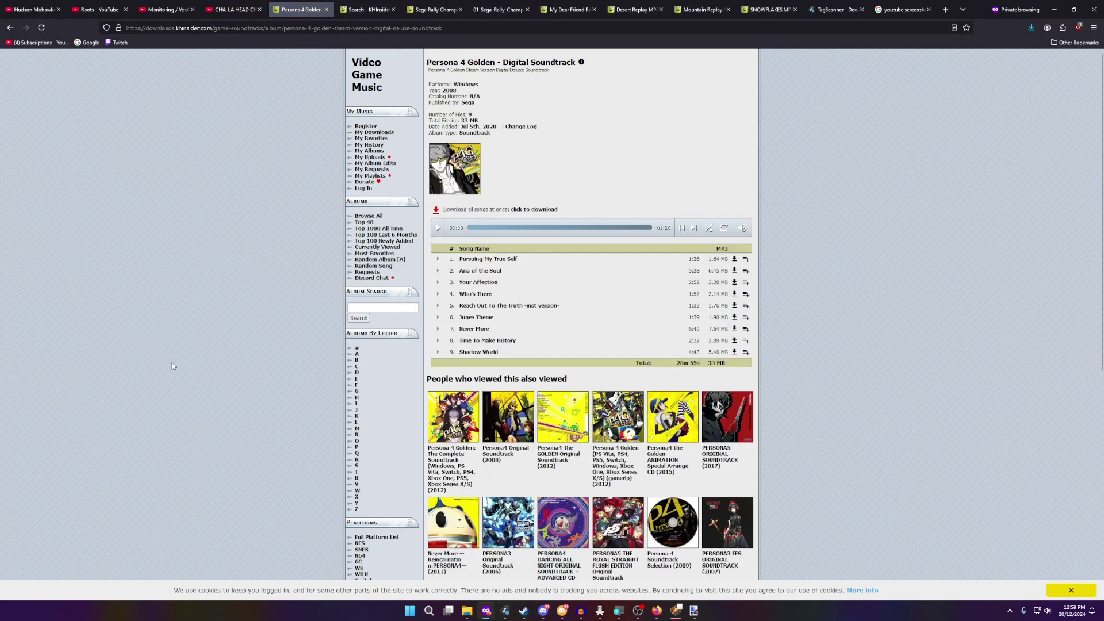
click(9, 29)
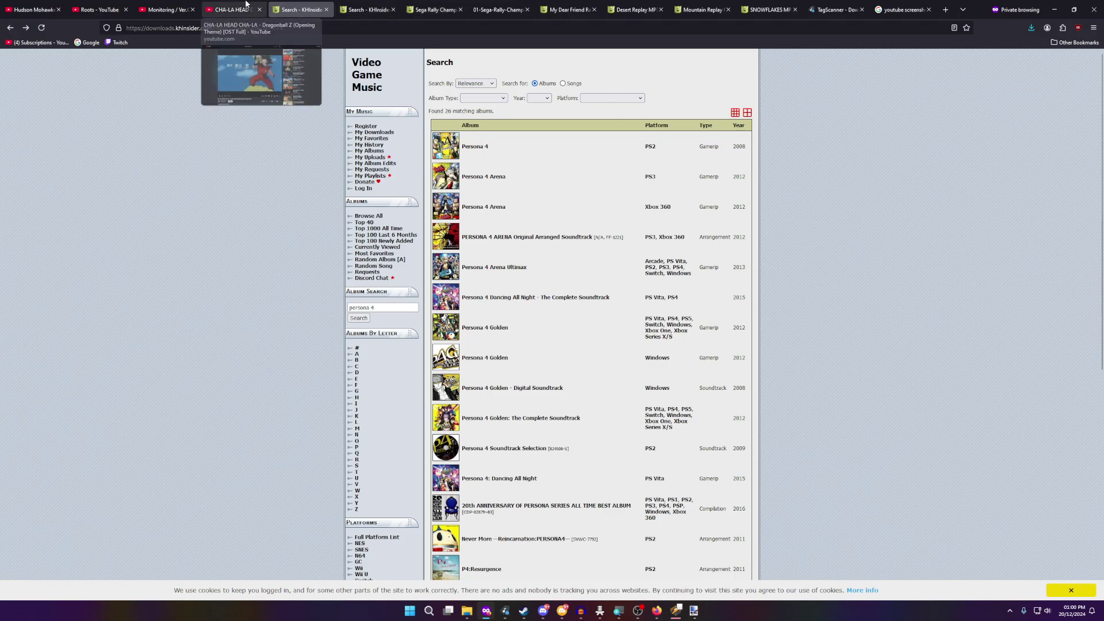
- Read the CHA-LA HEAD CHA-LA video's description and Music credits, then scroll back up
click(246, 9)
scroll(263, 208, down, 1)
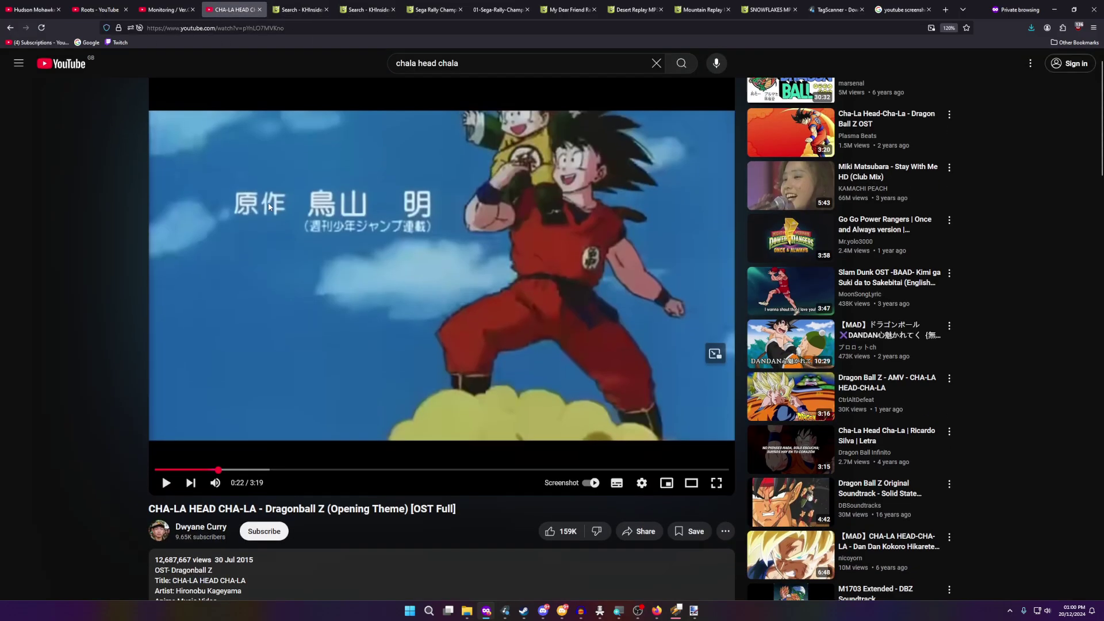
scroll(329, 288, down, 3)
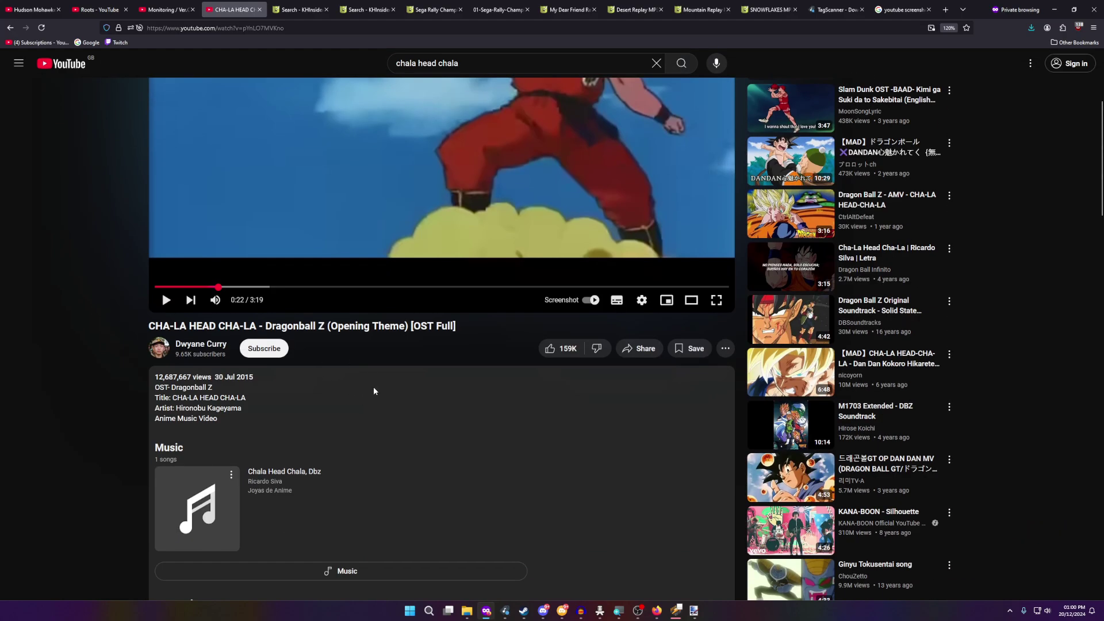
scroll(248, 446, down, 1)
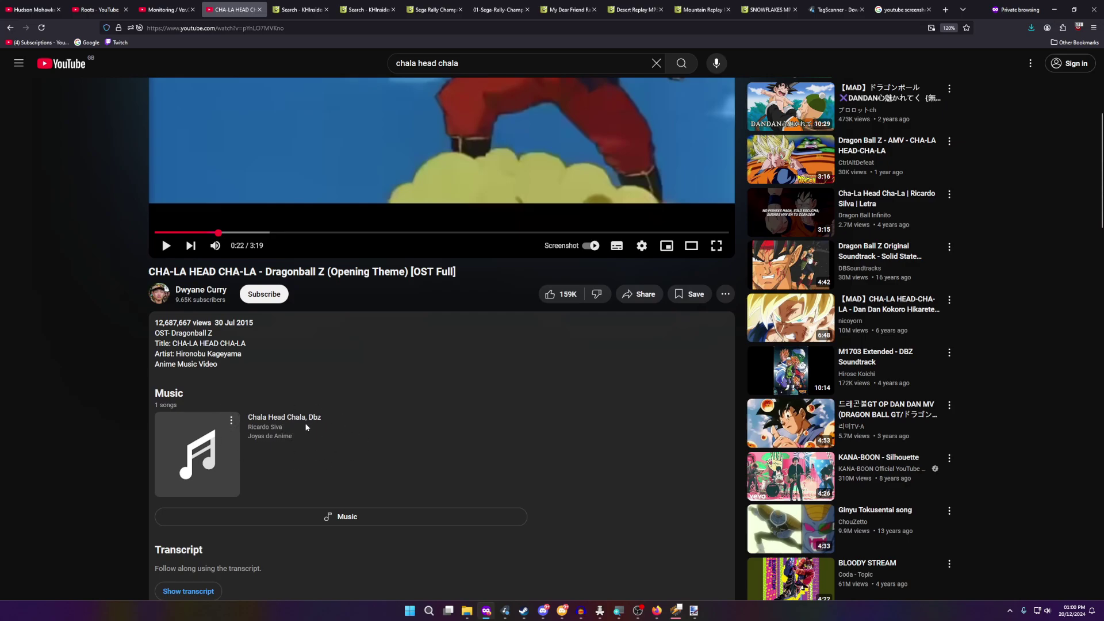
scroll(368, 434, up, 5)
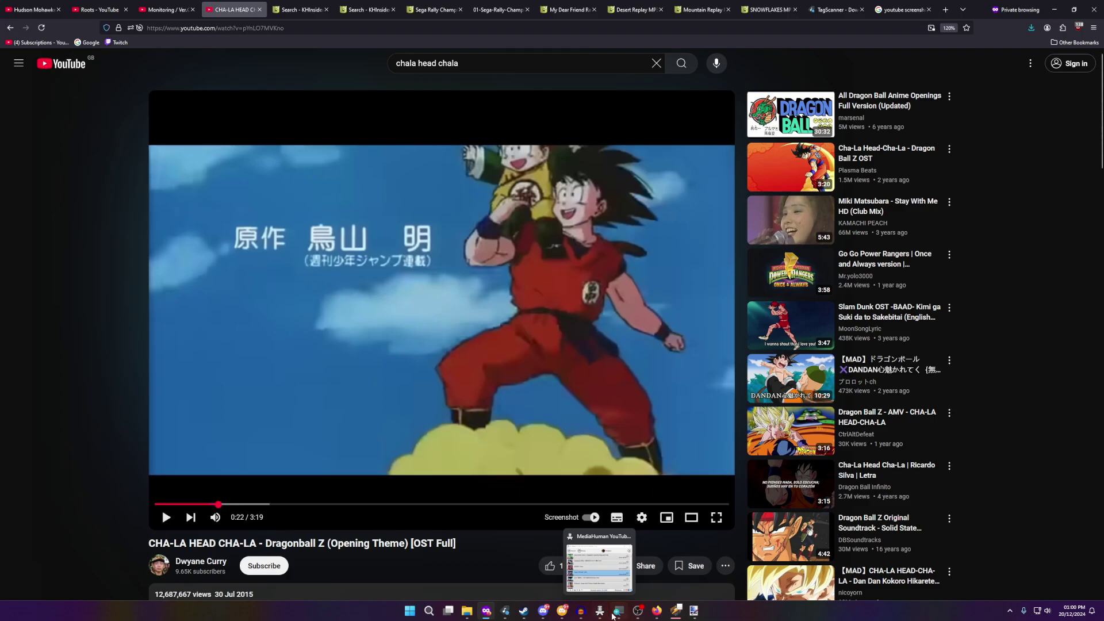
click(505, 610)
click(506, 611)
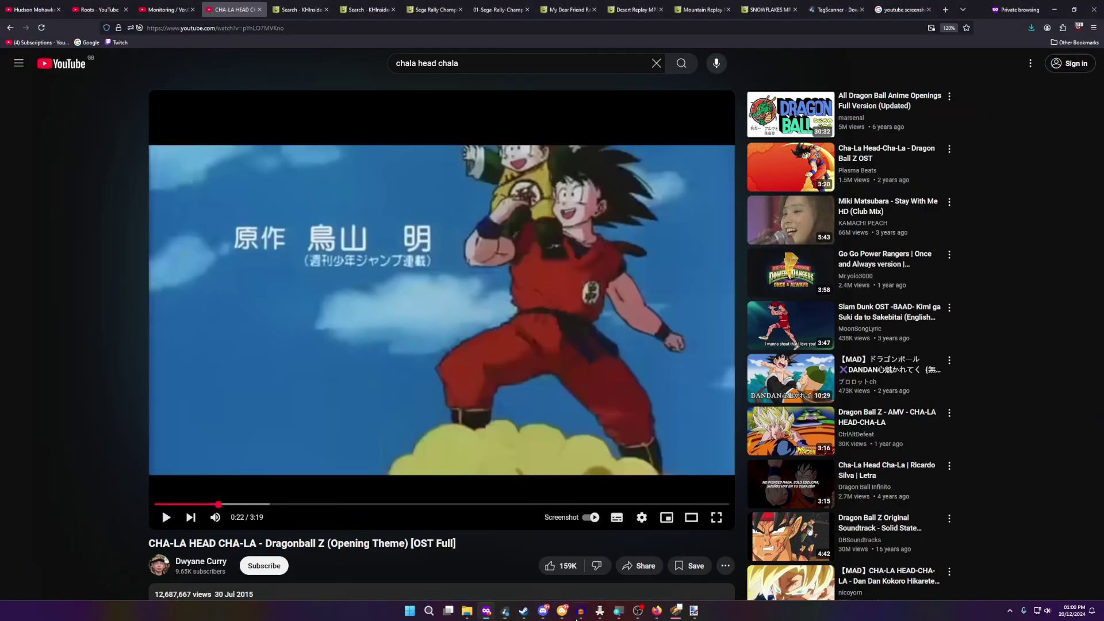
click(505, 611)
click(499, 288)
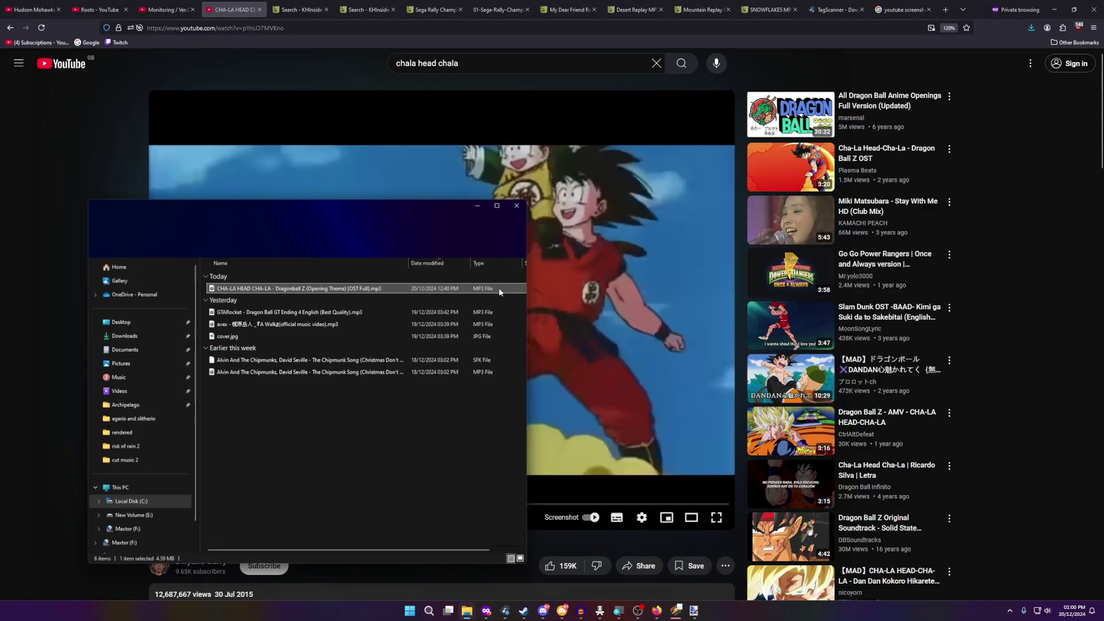
right_click(249, 293)
key(Escape)
click(125, 336)
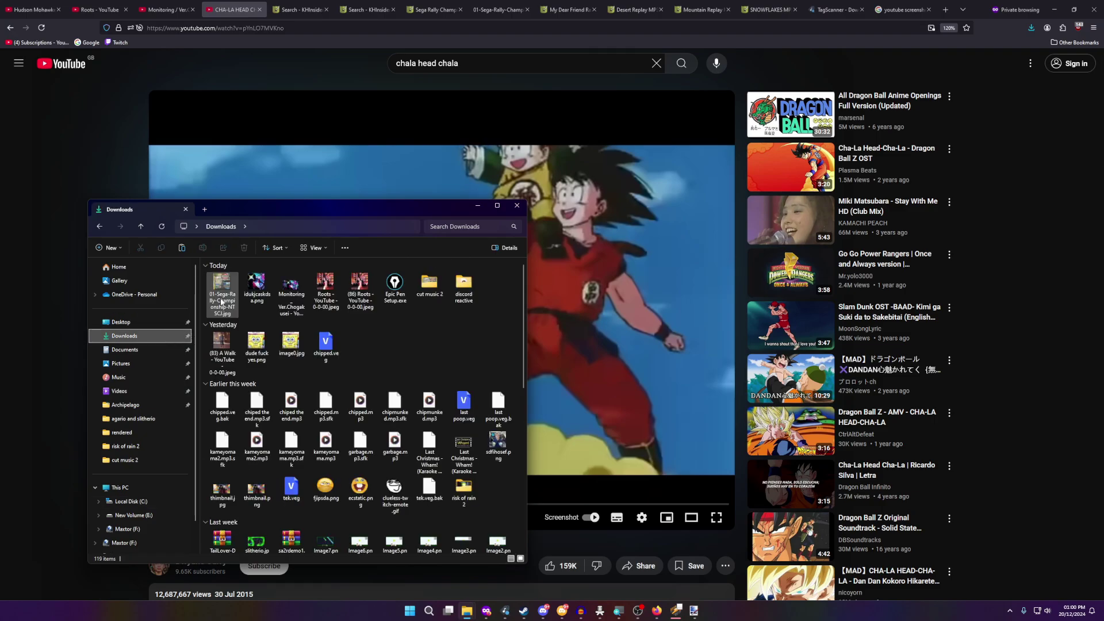
double_click(431, 286)
right_click(420, 357)
click(392, 355)
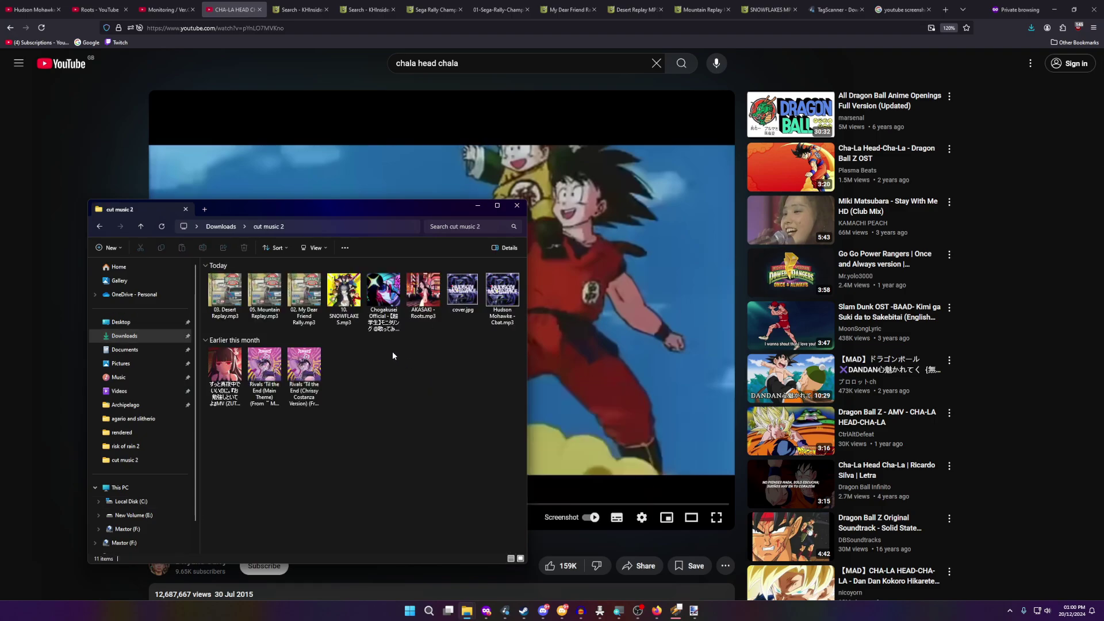
click(571, 536)
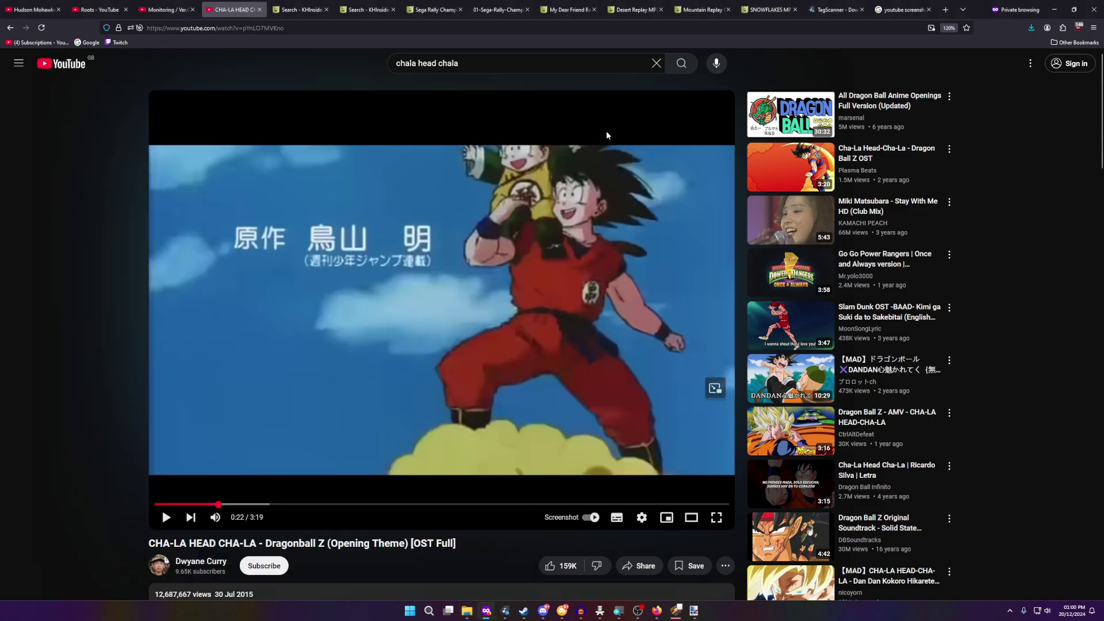
click(900, 10)
- Search Google for 'cha-la head-cha-la', then refine it to 'cha-la head-cha-la album'
click(95, 42)
text(cha-la head-cha-la)
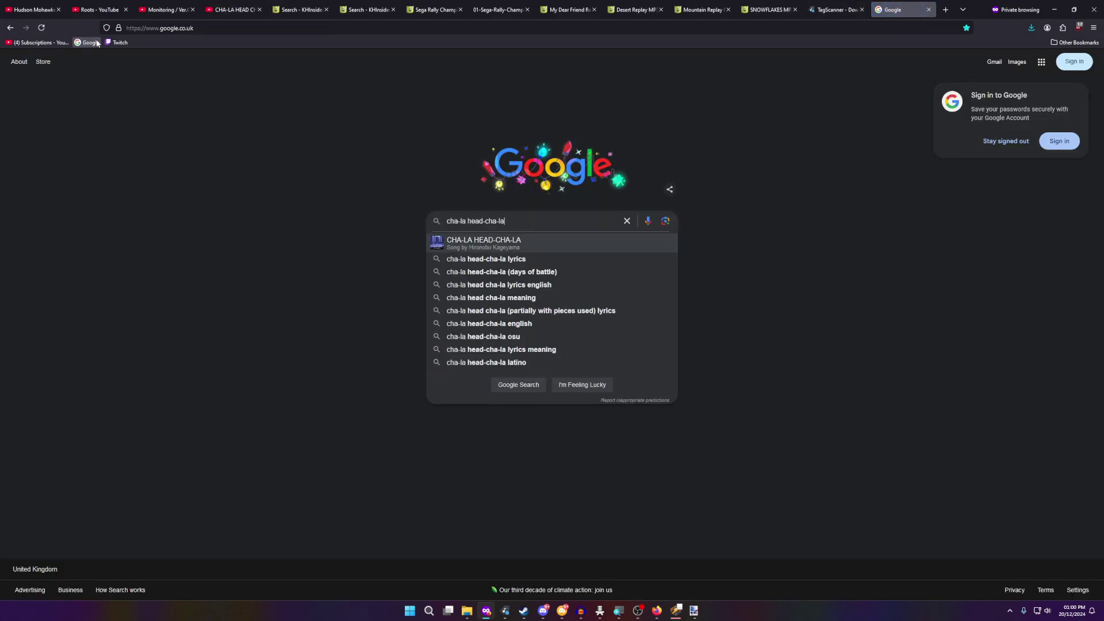
key(Return)
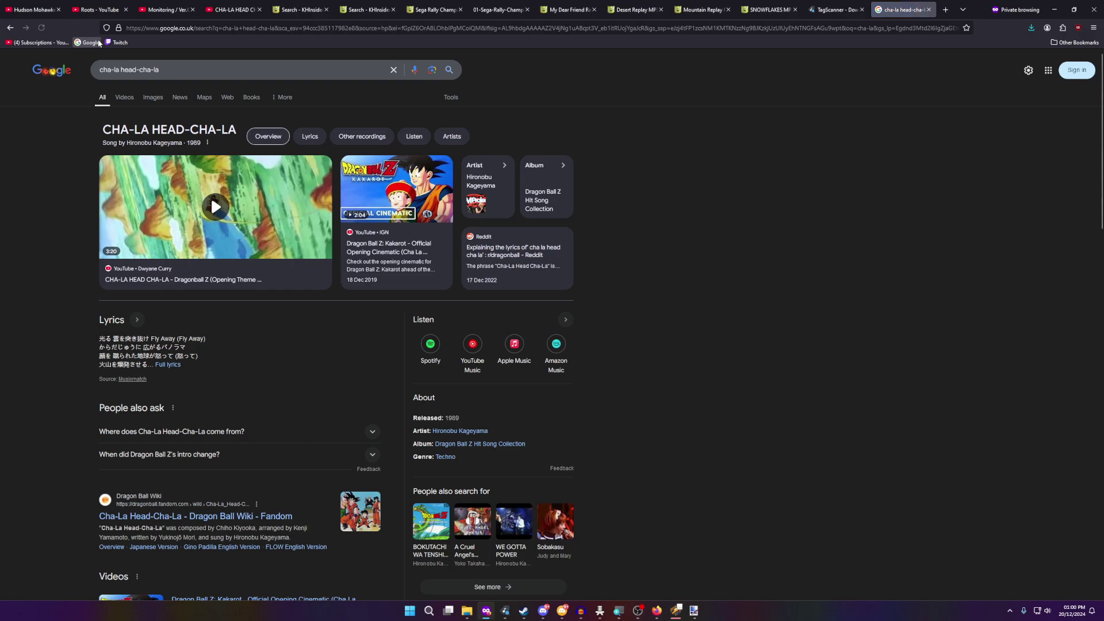
click(255, 69)
text(album)
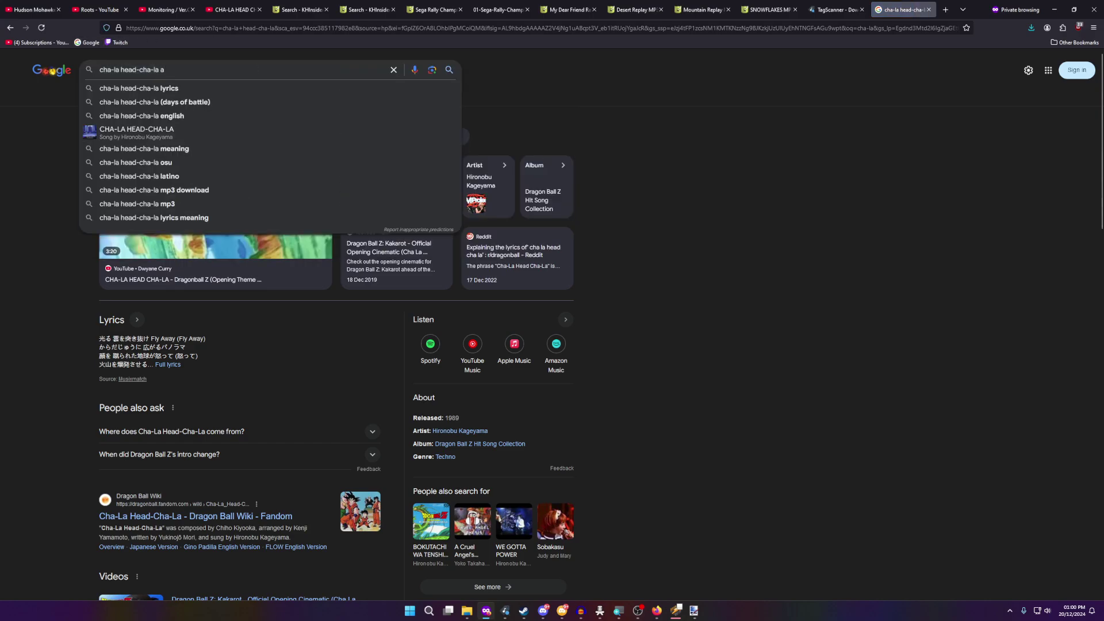
key(Return)
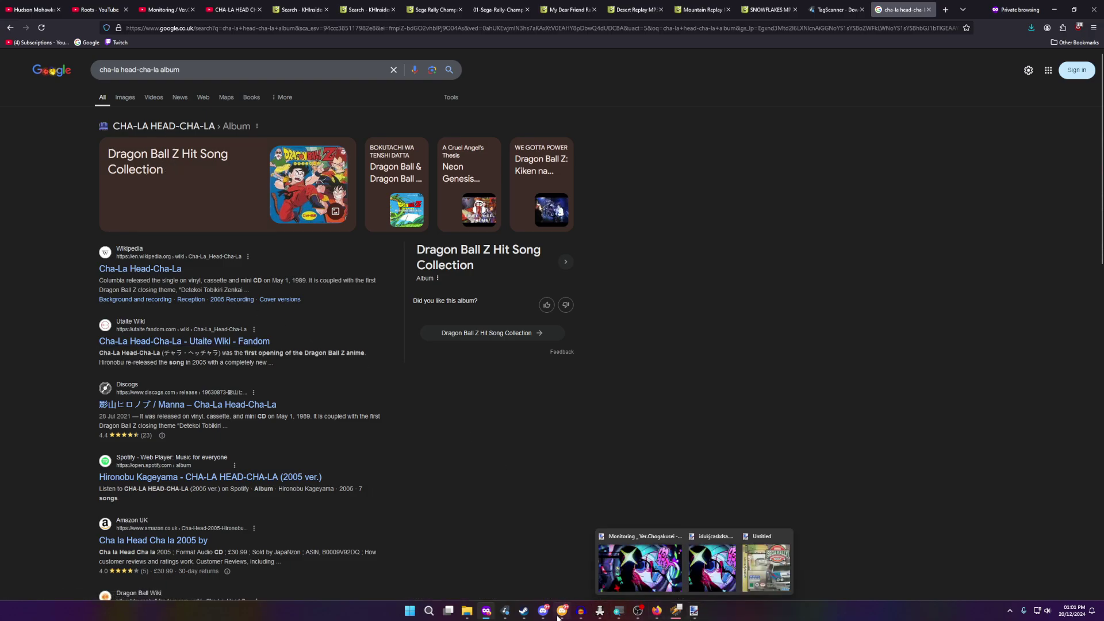
- Search MusicBrainz online for 'Dragon ball z hit song collection' and expand the first album result
click(505, 610)
click(67, 16)
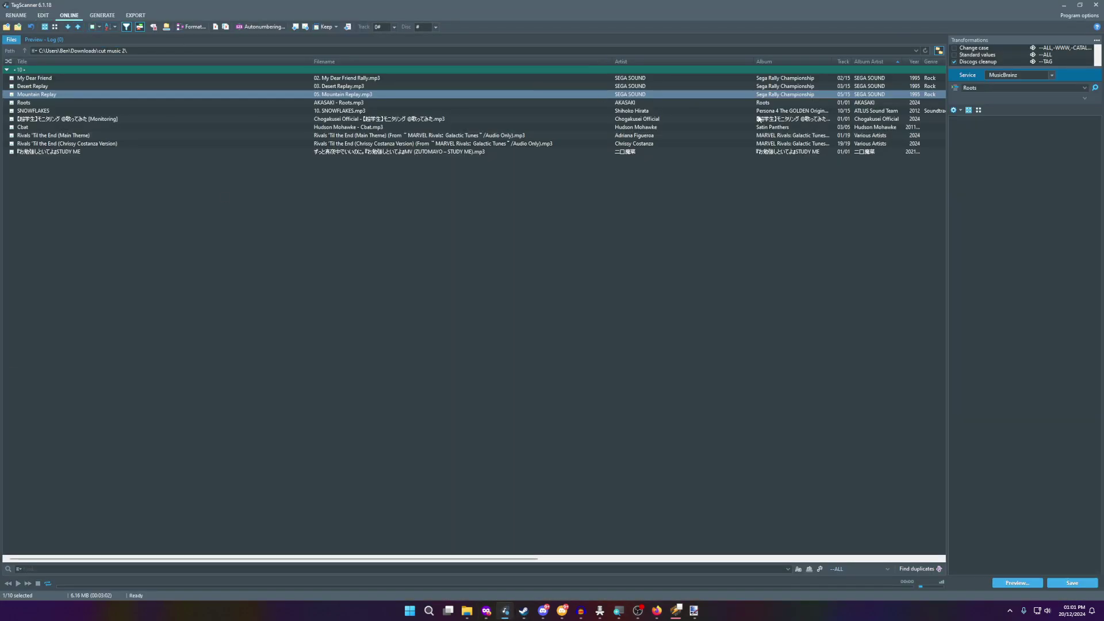
double_click(1001, 88)
text(Dragon ball z hit song collection)
key(Return)
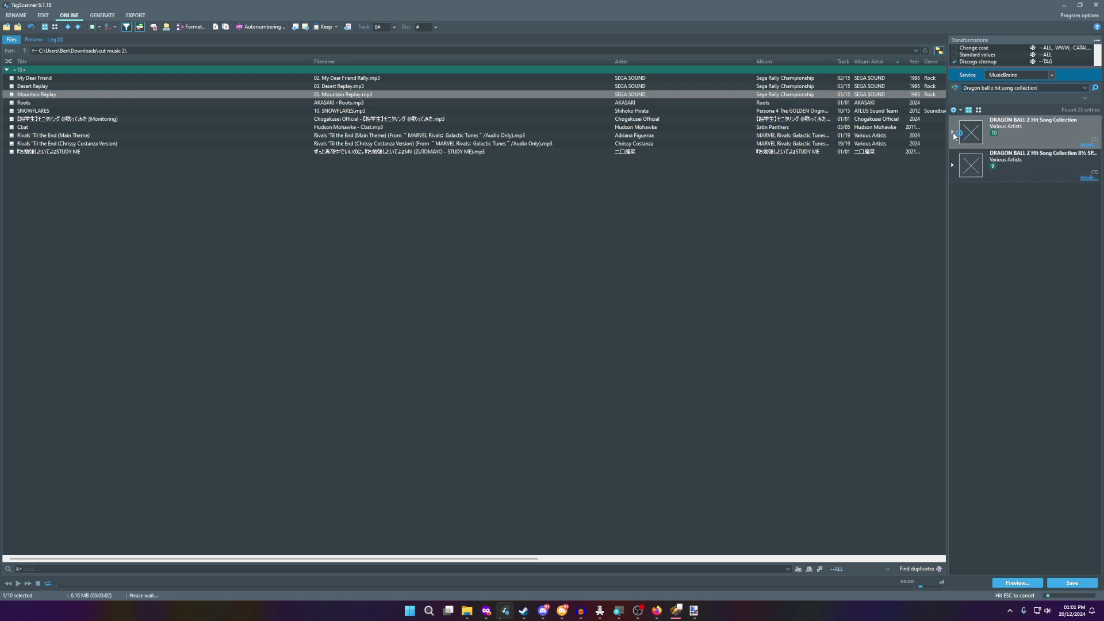
click(953, 133)
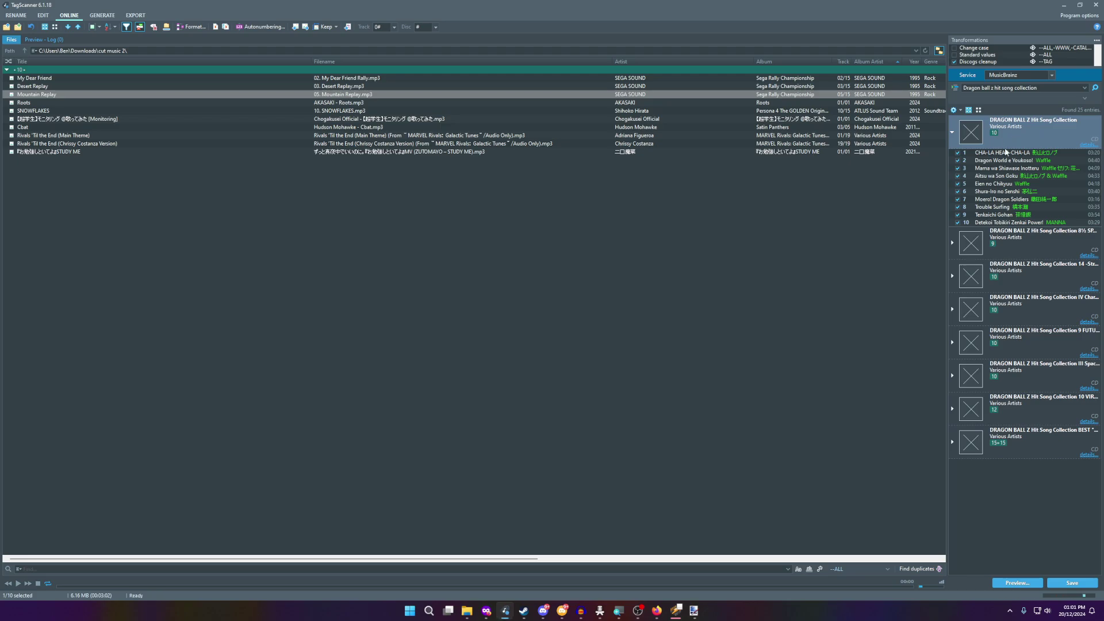
click(979, 109)
- Refresh the file list, rerun the album search, and save track 1's album tags to the new file
click(925, 51)
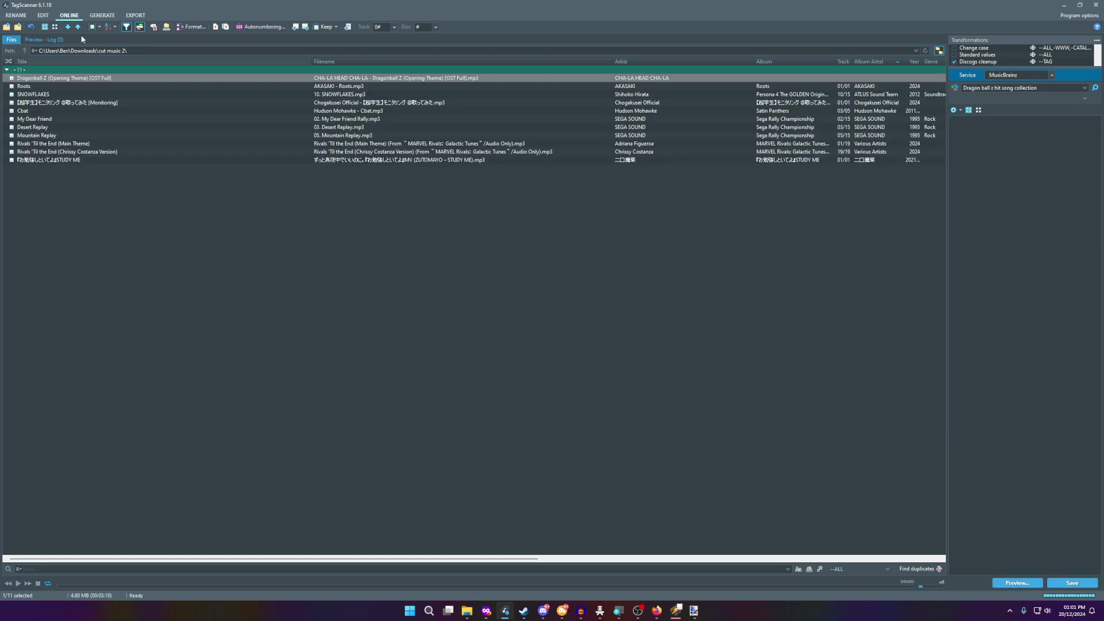
click(1097, 89)
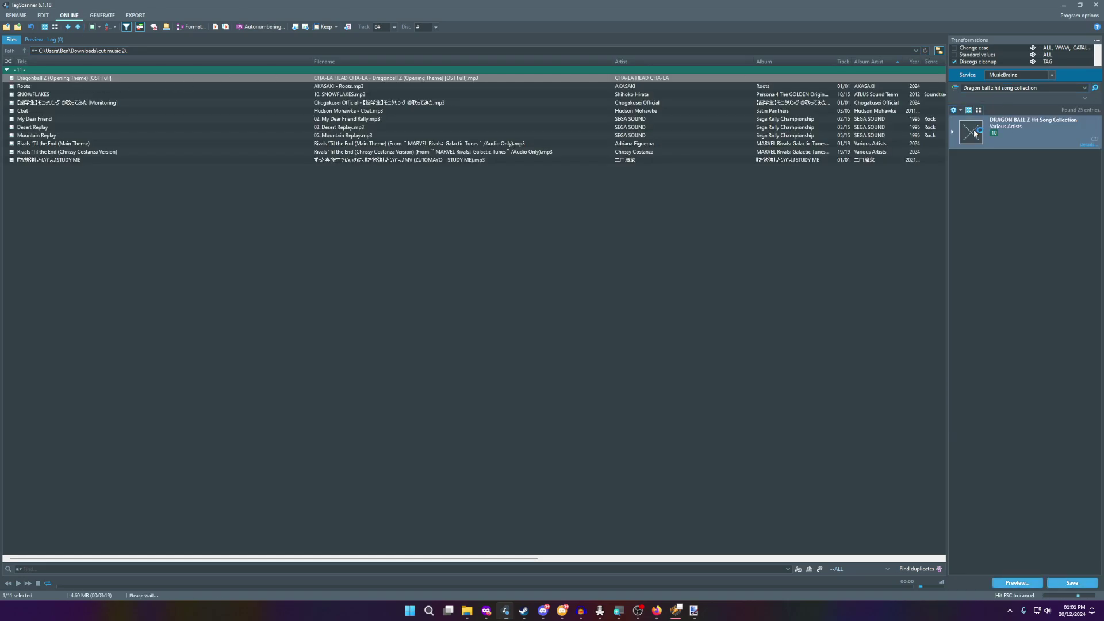
click(952, 133)
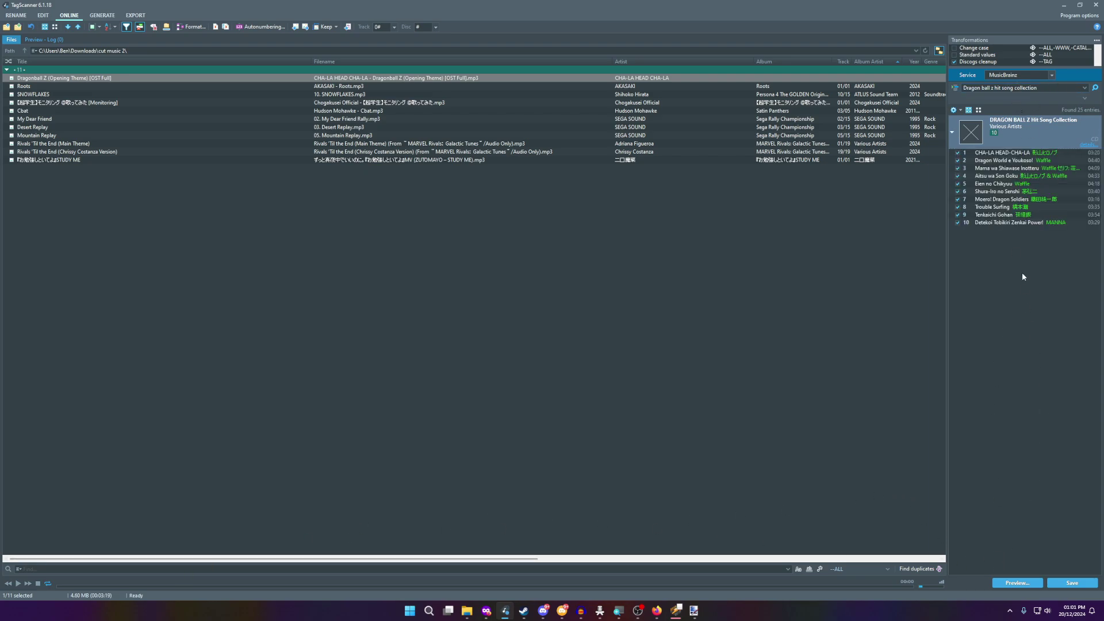
click(955, 176)
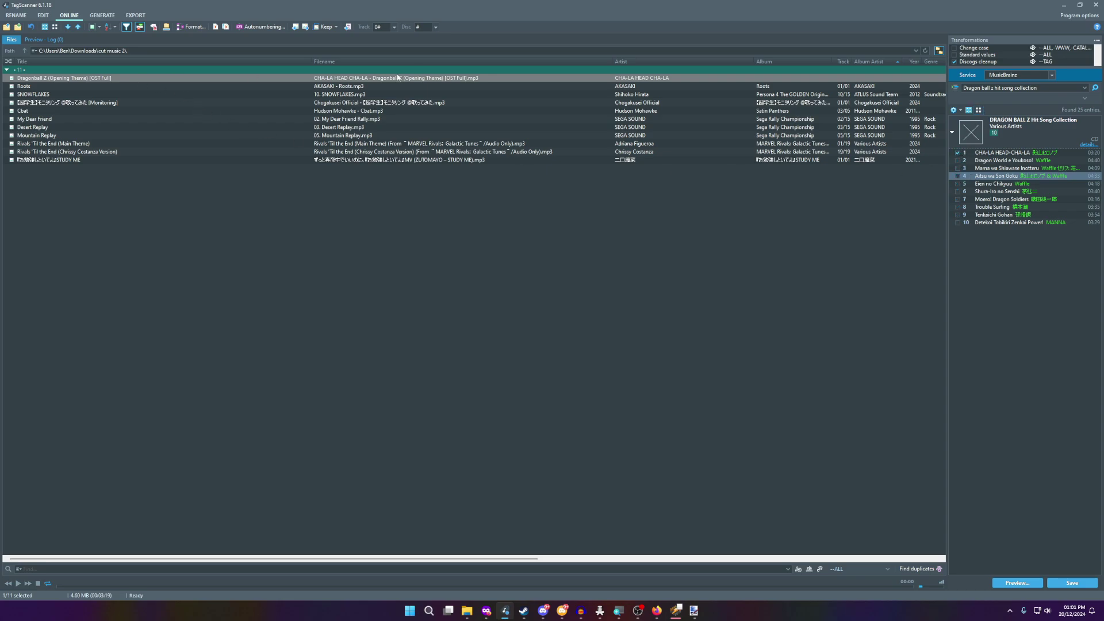
click(1071, 583)
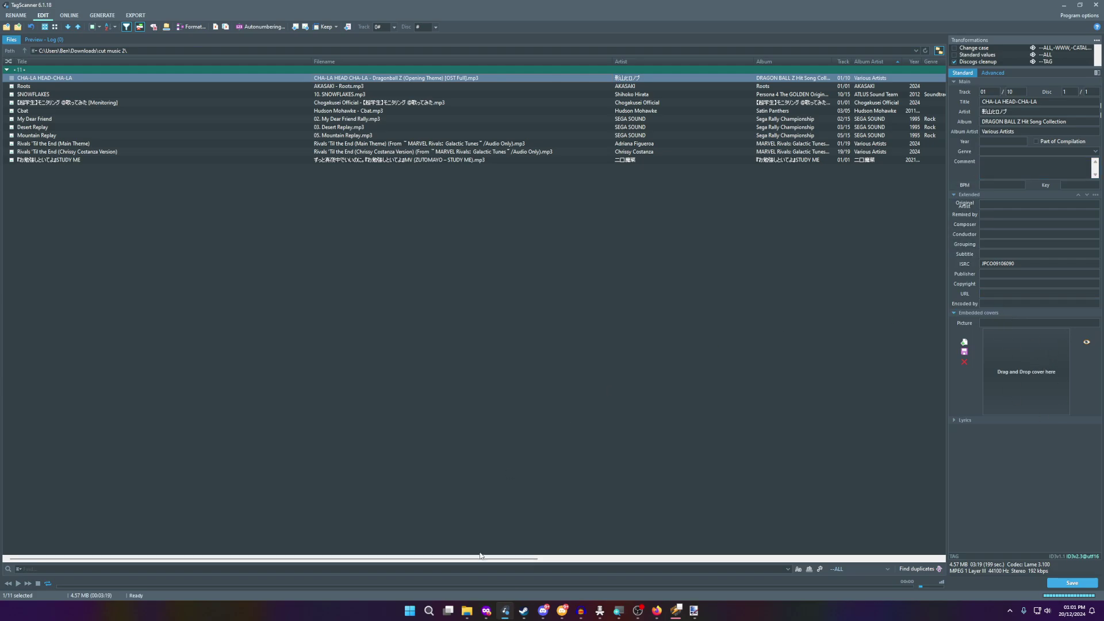
- Save the album cover image from the browser into Downloads
click(486, 613)
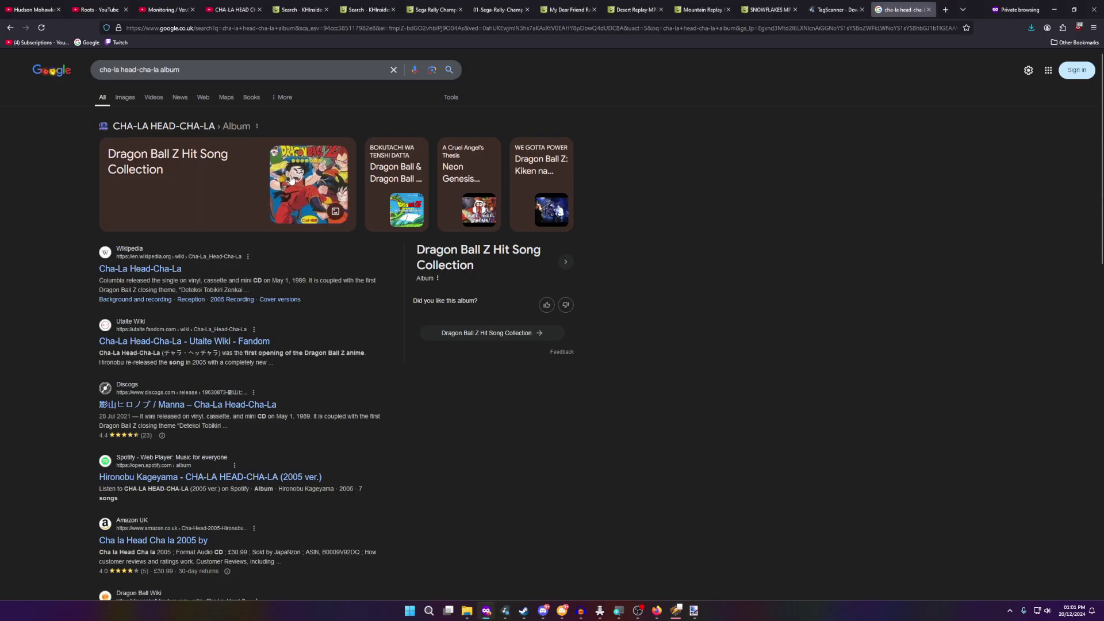
click(308, 184)
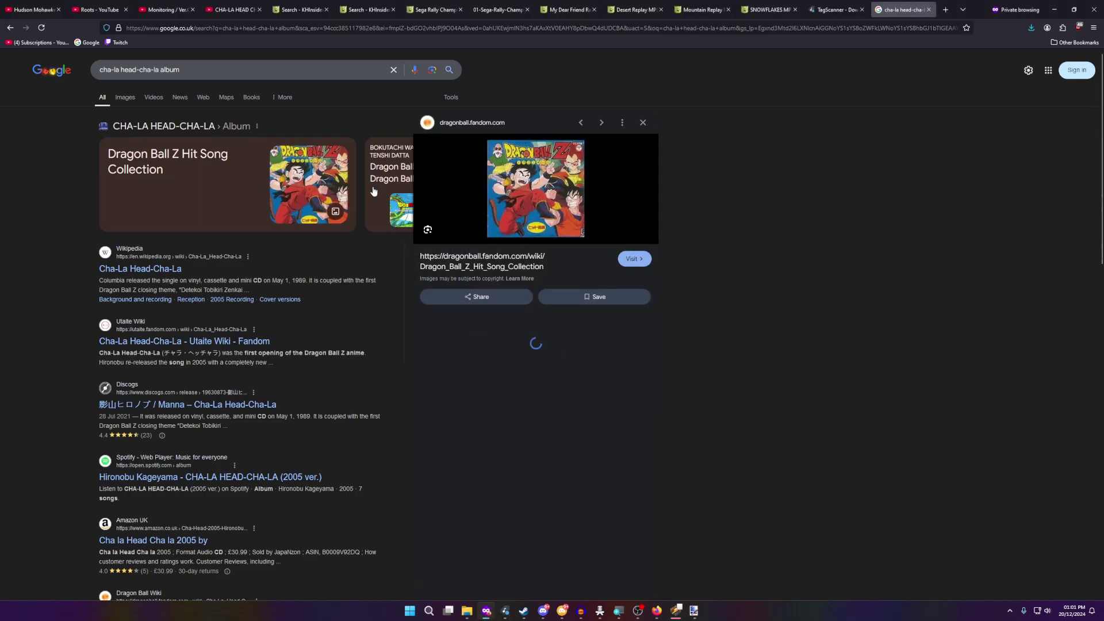
right_click(538, 208)
click(570, 301)
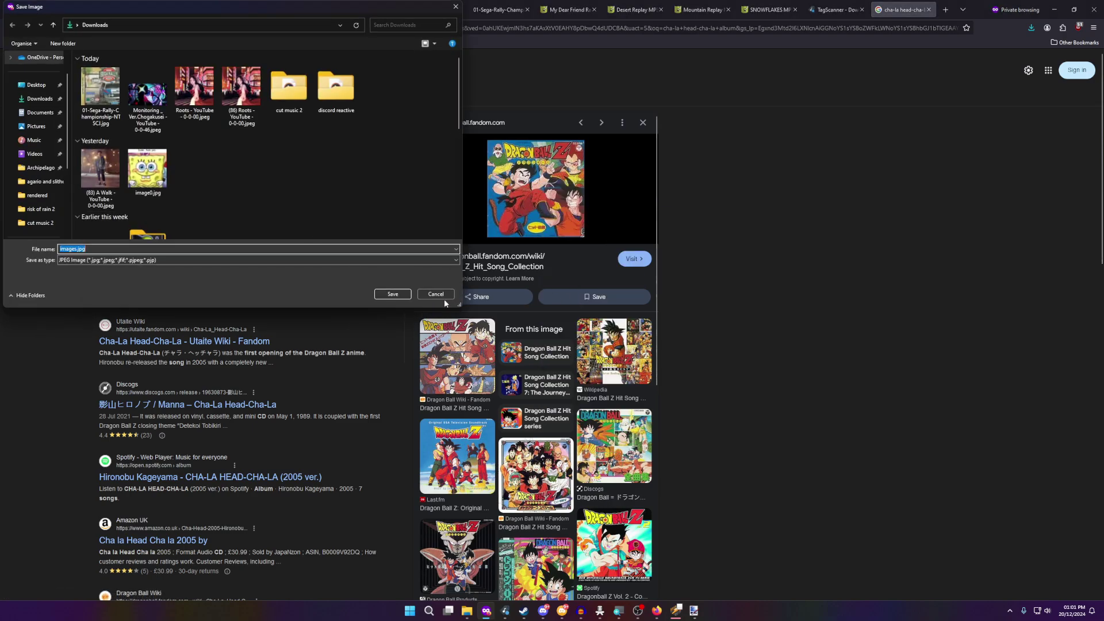
click(393, 293)
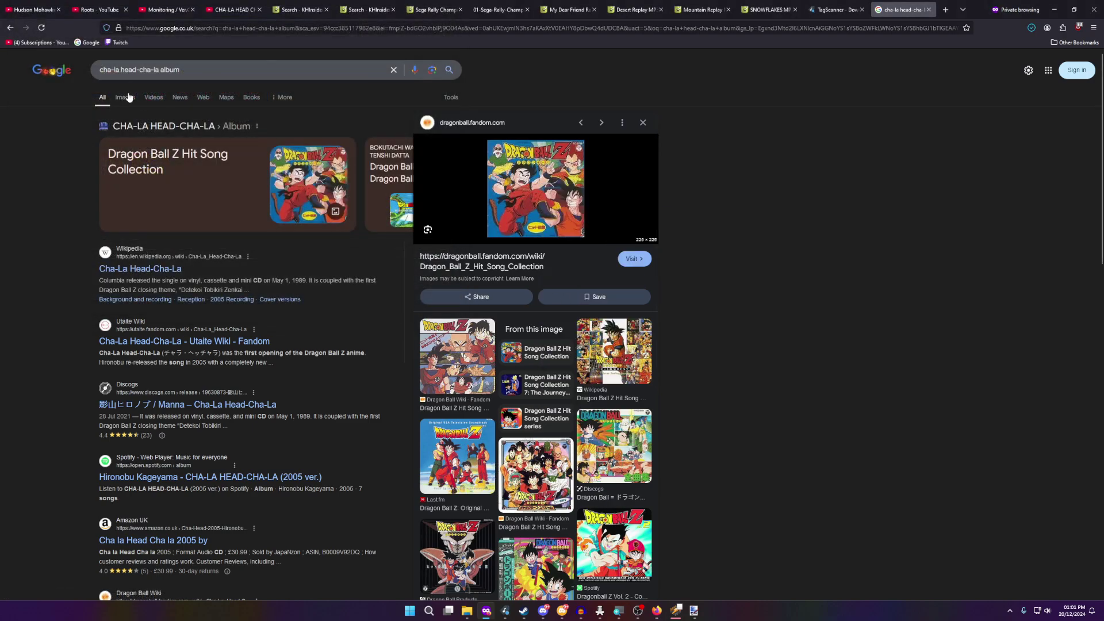
- Search Google Images for 'dragon ball z hit song collection'
click(126, 98)
triple_click(138, 69)
text(d)
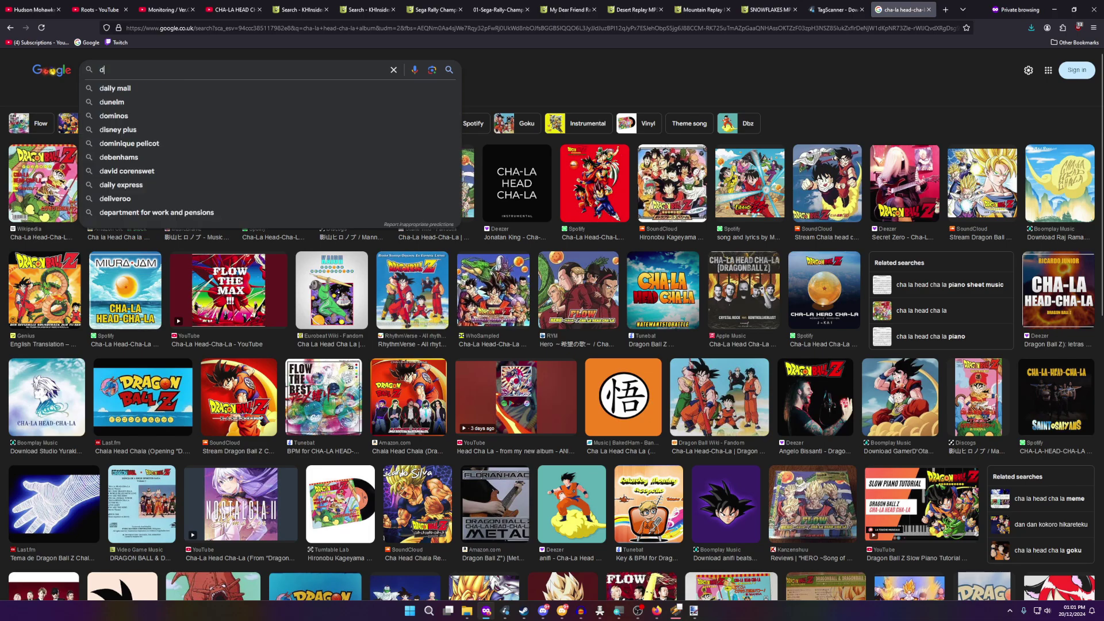
text(ragon ball z hit song collection)
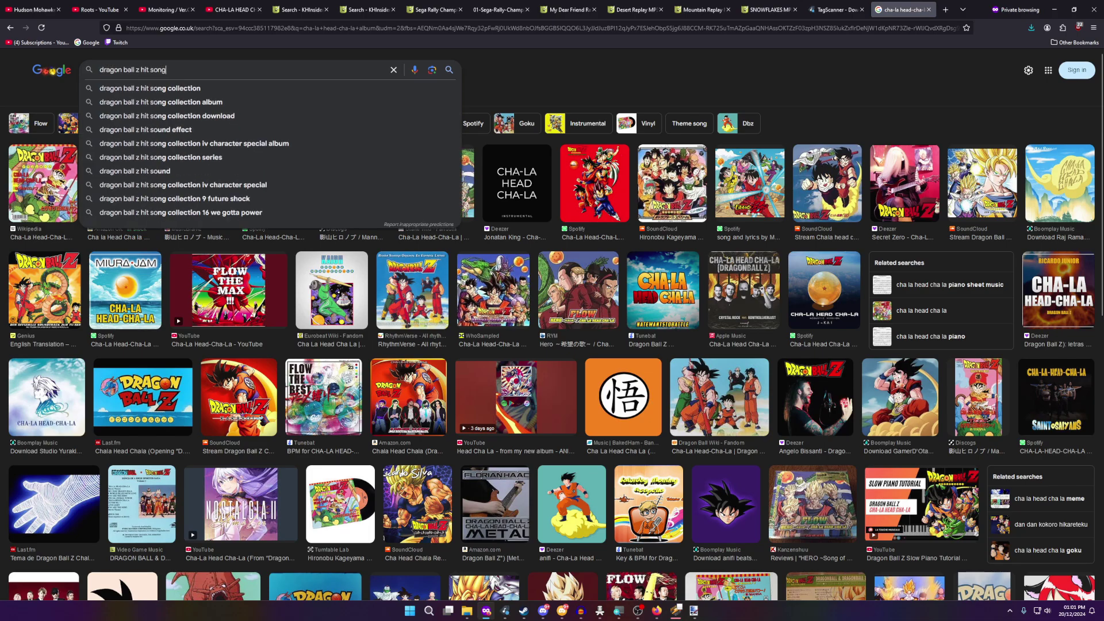
key(Return)
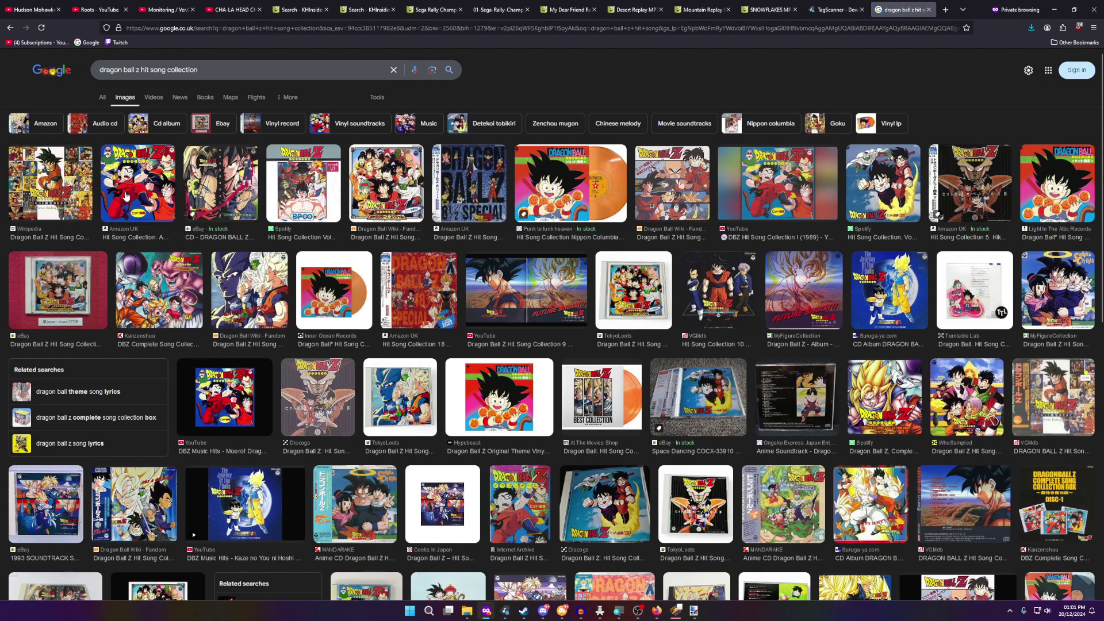
- Preview a cover result and its Amazon product image, then close the Amazon tab
click(126, 196)
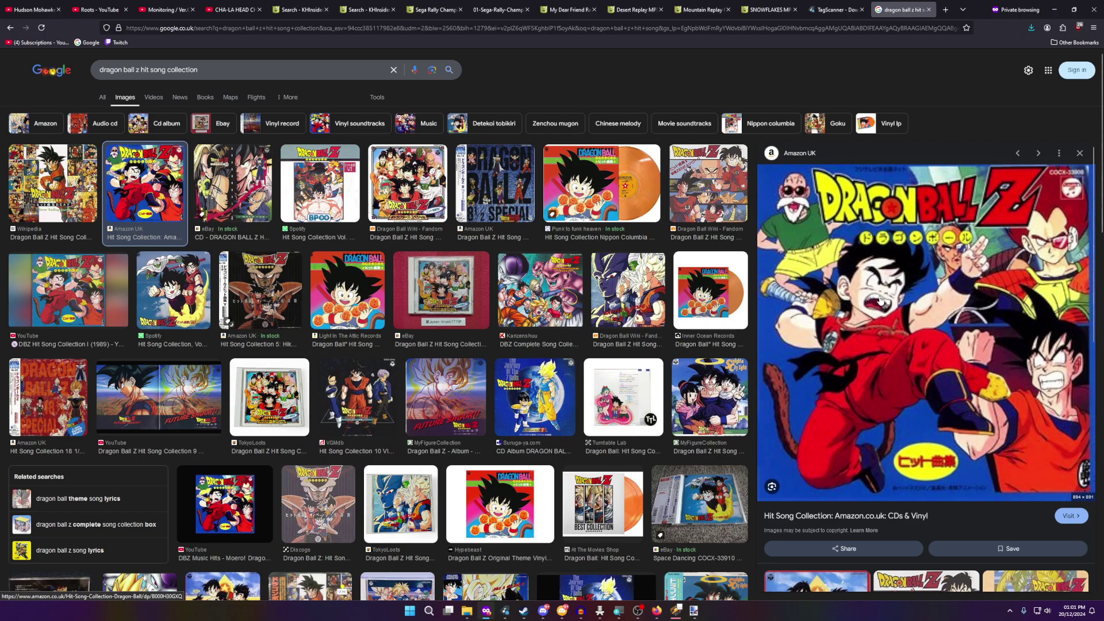
click(936, 345)
click(842, 10)
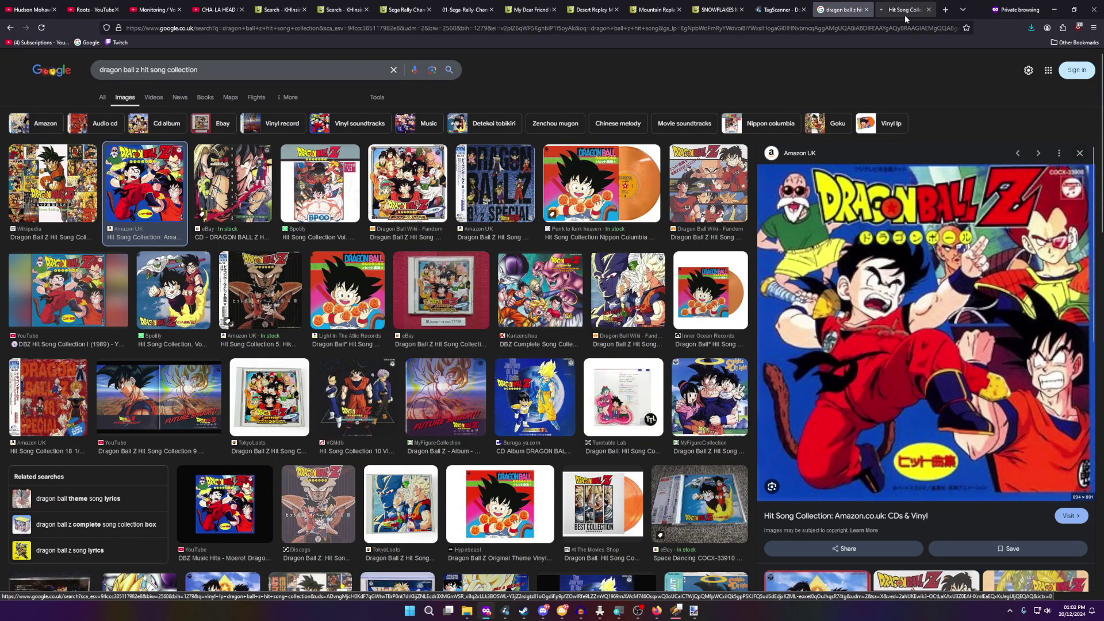
click(906, 11)
click(325, 219)
click(842, 9)
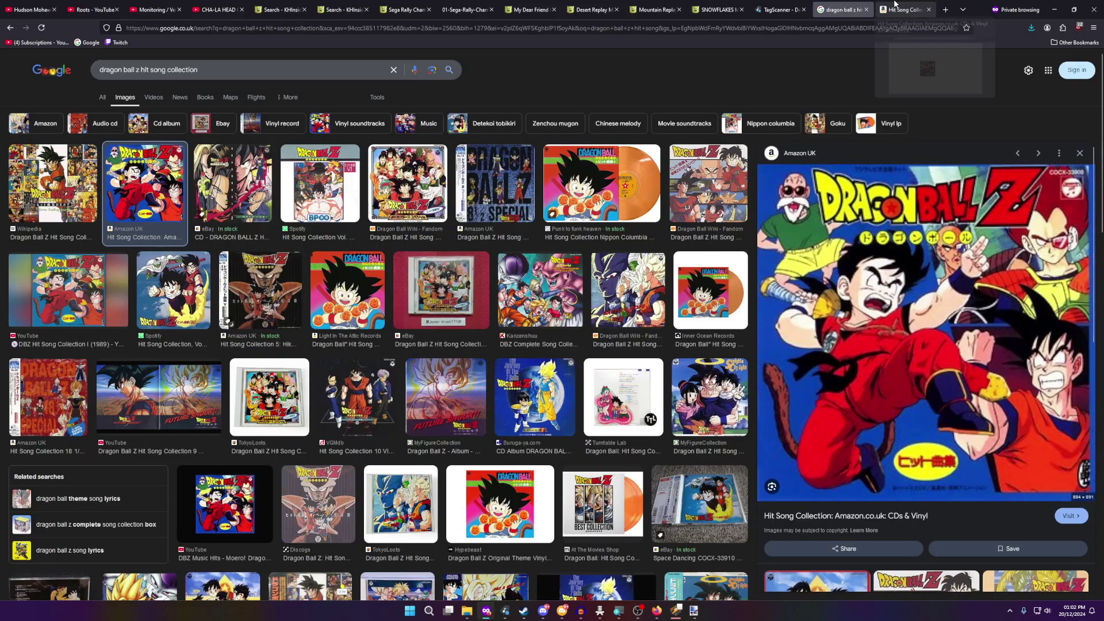
middle_click(894, 5)
- Scroll through the image results, then return to the web results
scroll(268, 246, down, 2)
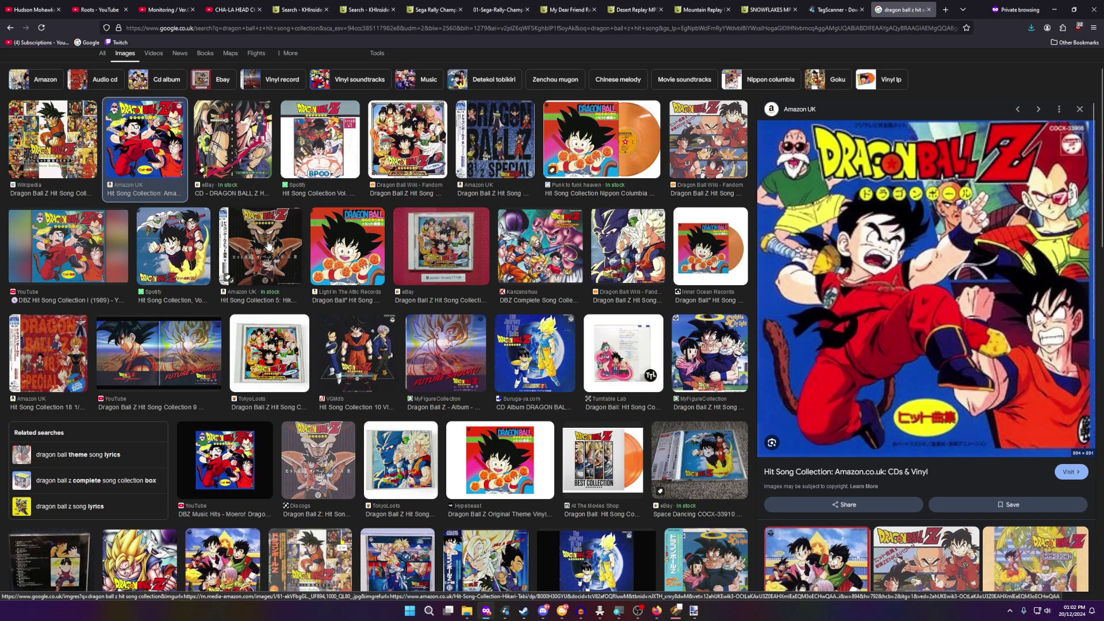
scroll(267, 245, down, 2)
scroll(953, 469, down, 5)
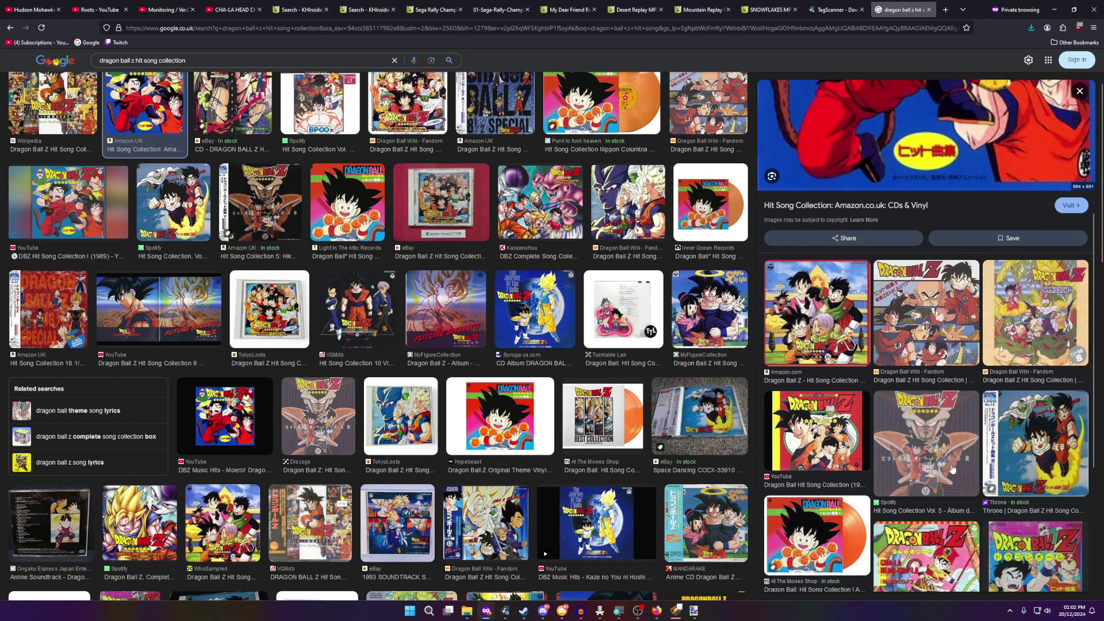
scroll(953, 468, down, 3)
scroll(627, 454, down, 1)
scroll(205, 361, up, 5)
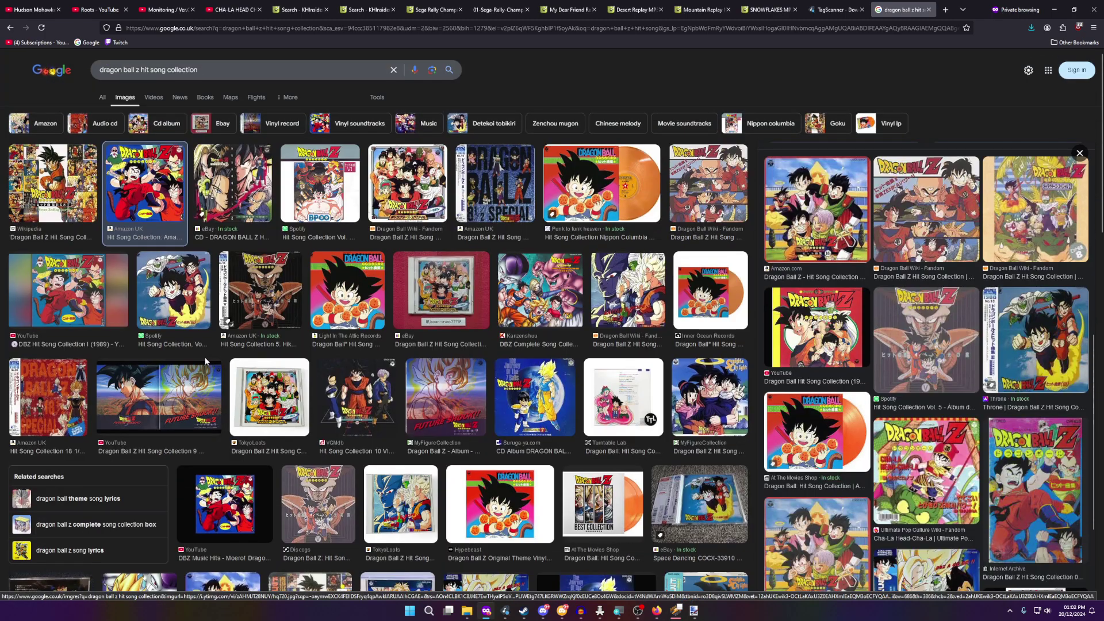
click(106, 99)
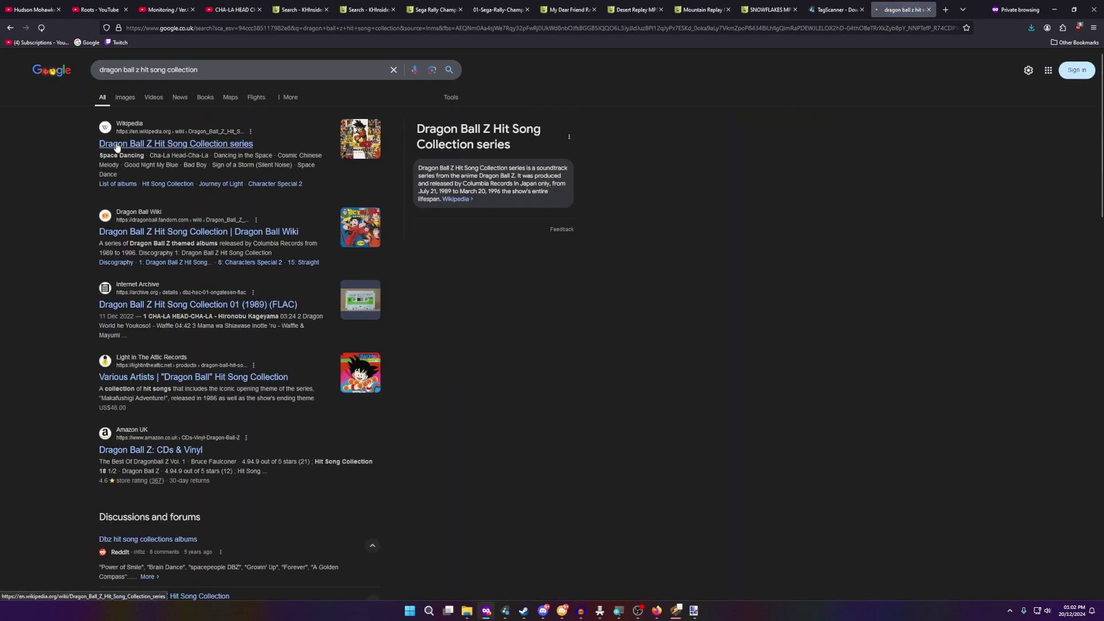
- Glance at the Wikipedia series article, then open Dragon Ball Wiki's album page and enlarge its cover
click(116, 145)
scroll(370, 303, down, 10)
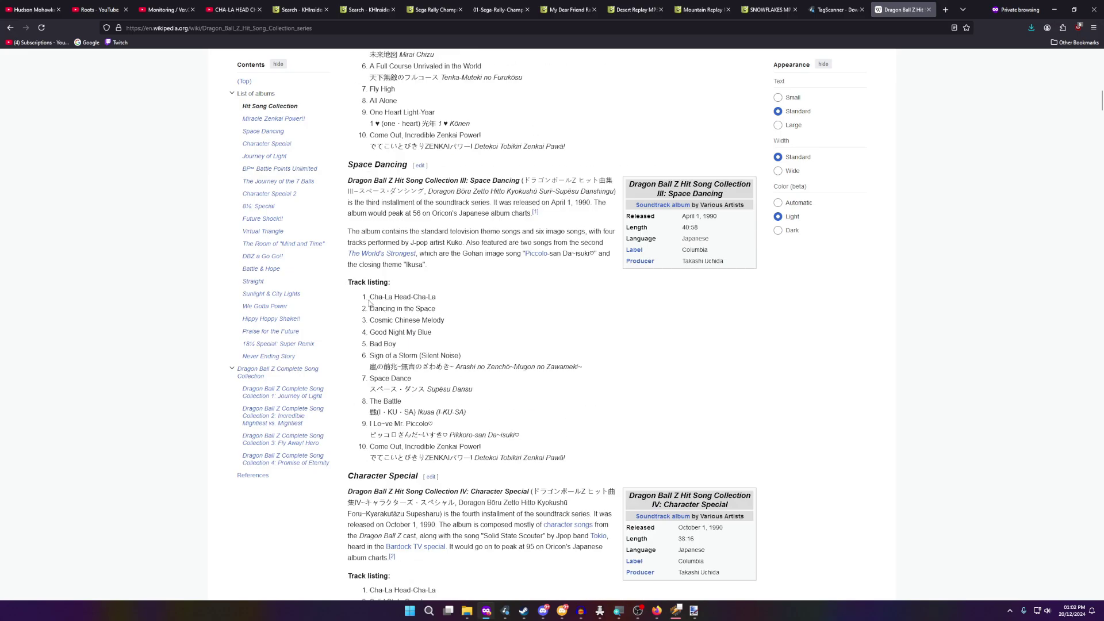
click(10, 27)
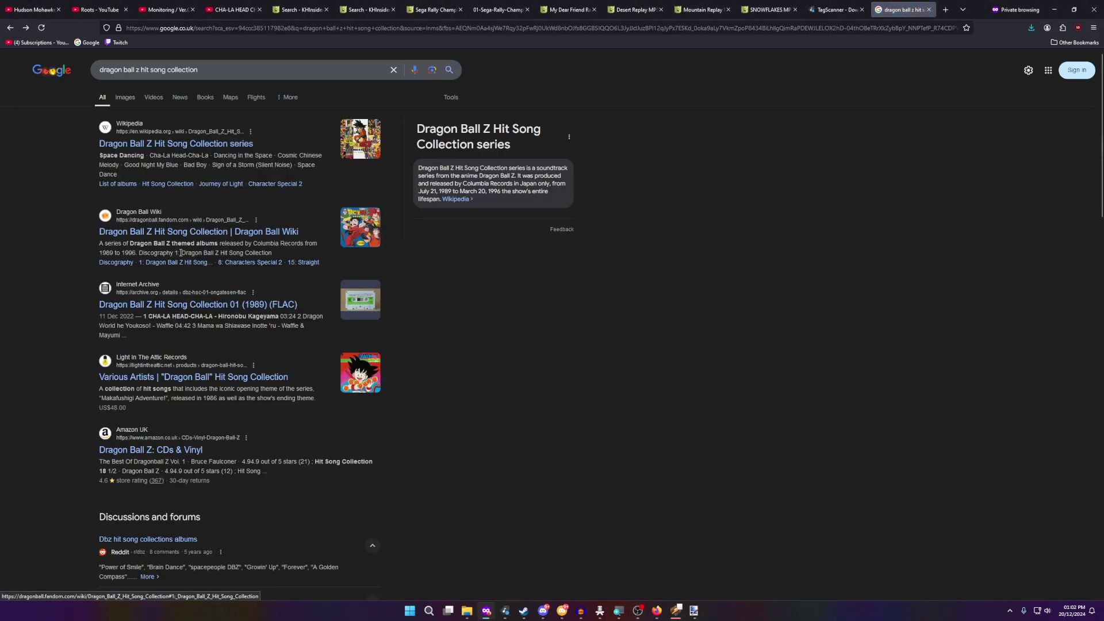
click(184, 233)
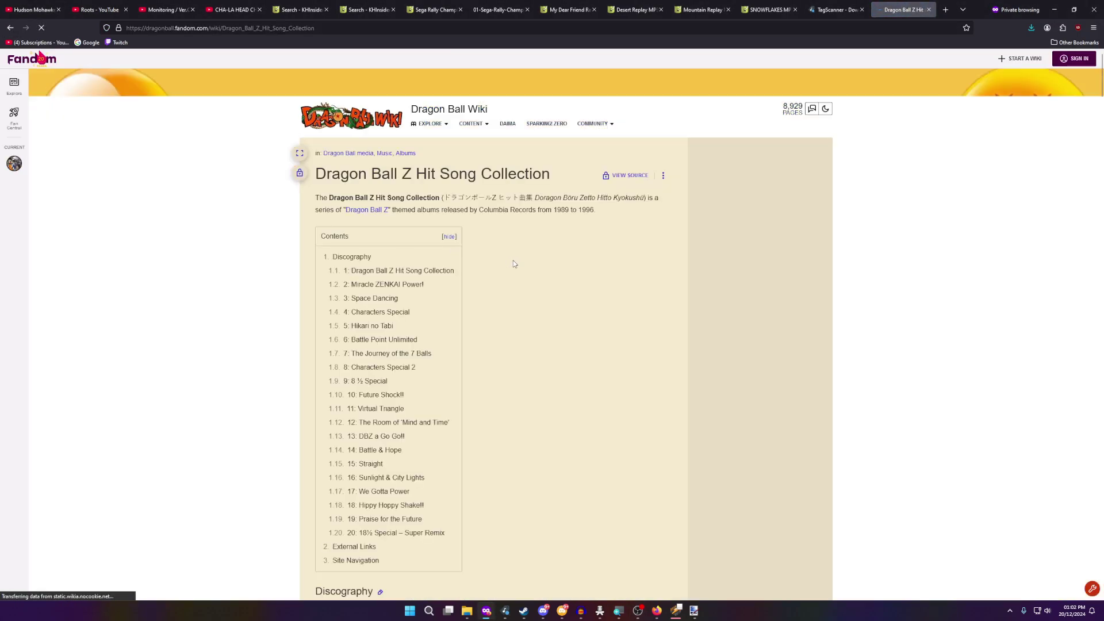
scroll(513, 263, down, 4)
click(673, 448)
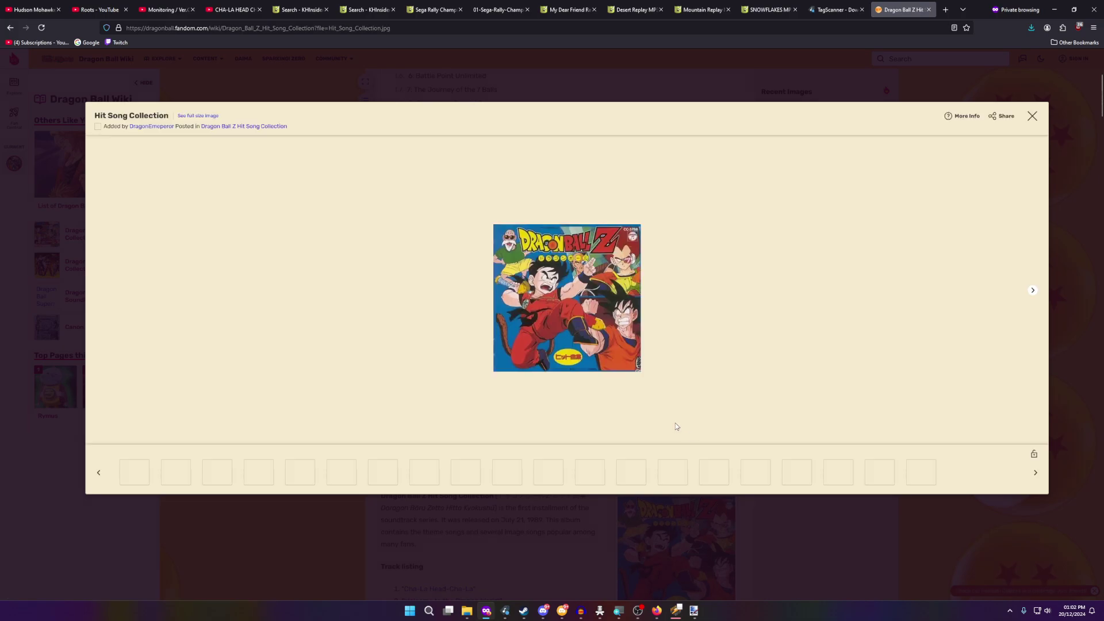
- Open the Hit Song Collection cover full size in a new tab and copy it
right_click(552, 292)
click(598, 296)
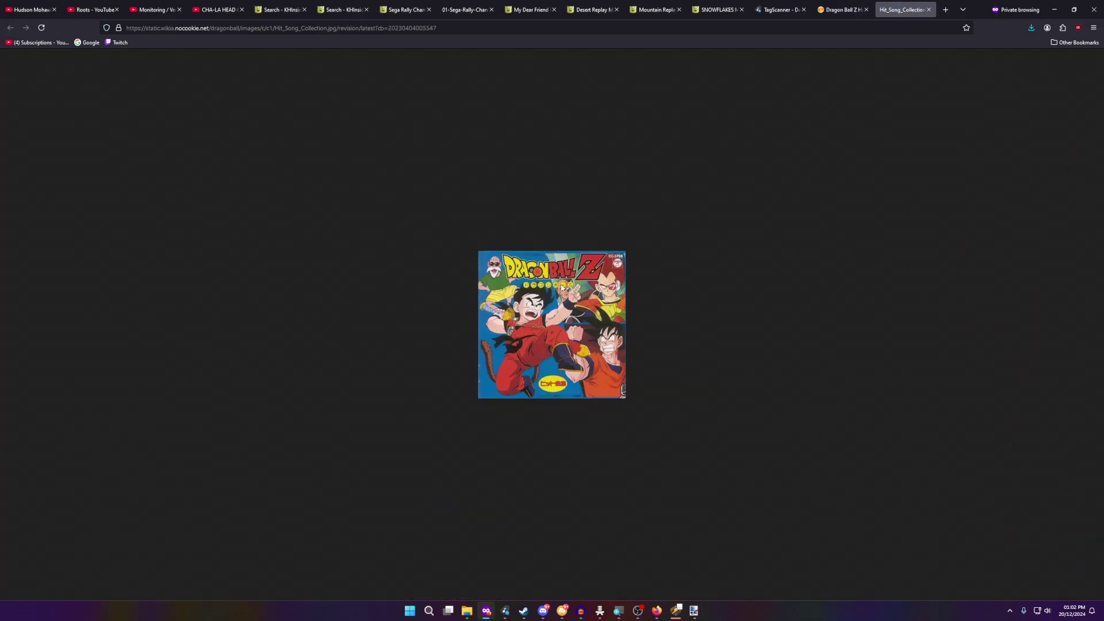
right_click(562, 288)
click(584, 311)
- In paint.net, create a new 342×342 image and paste the Dragon Ball Z cover into it
click(749, 576)
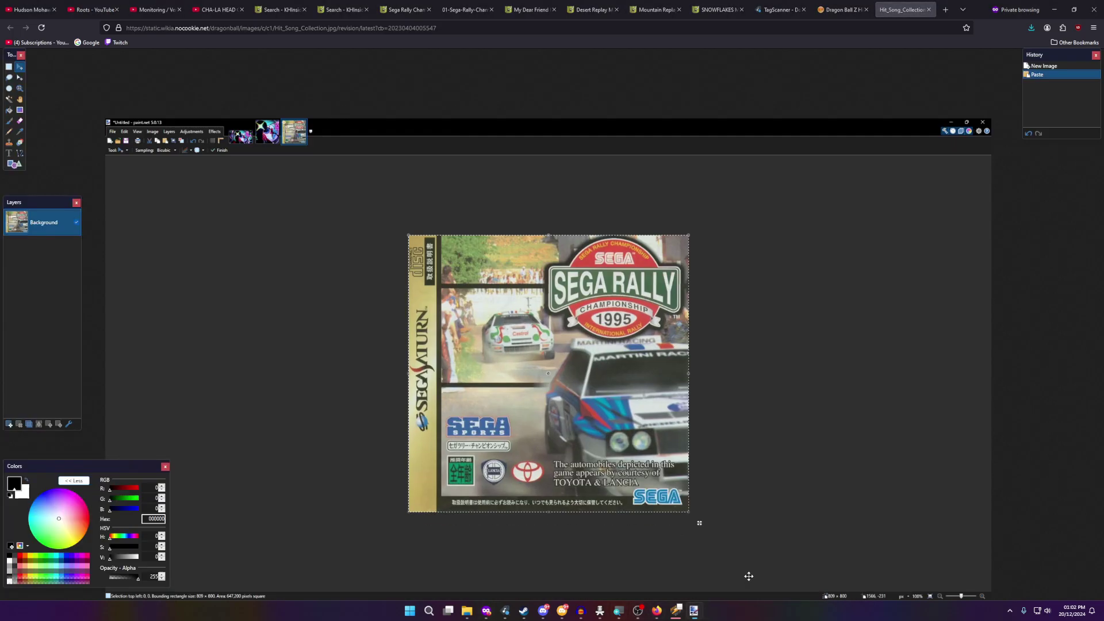
click(6, 28)
key(Return)
key(ctrl+v)
ctrl+scroll(458, 205, up, 2)
ctrl+scroll(724, 447, up, 1)
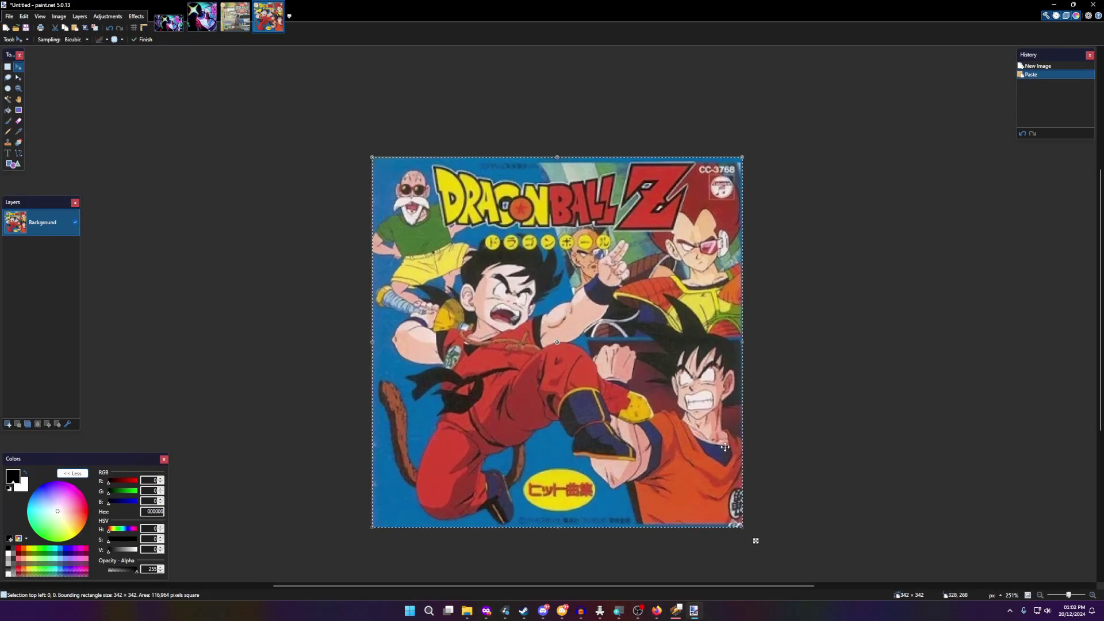
- Save the image as disfsdnf.png and minimise paint.net
click(26, 29)
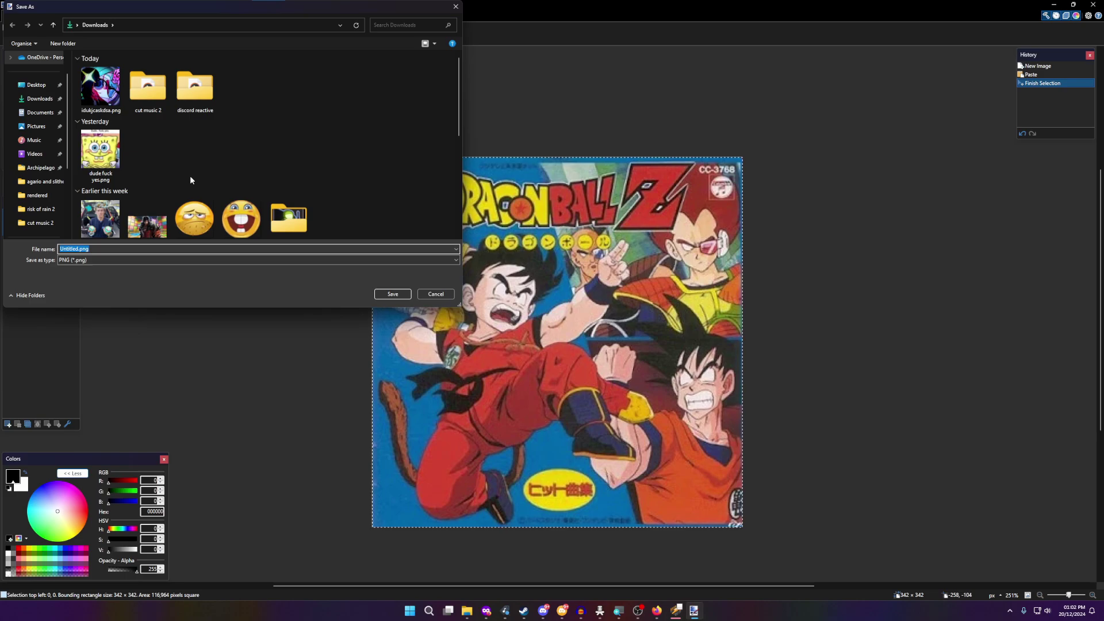
text(disfsdnf)
key(Return)
key(Return)
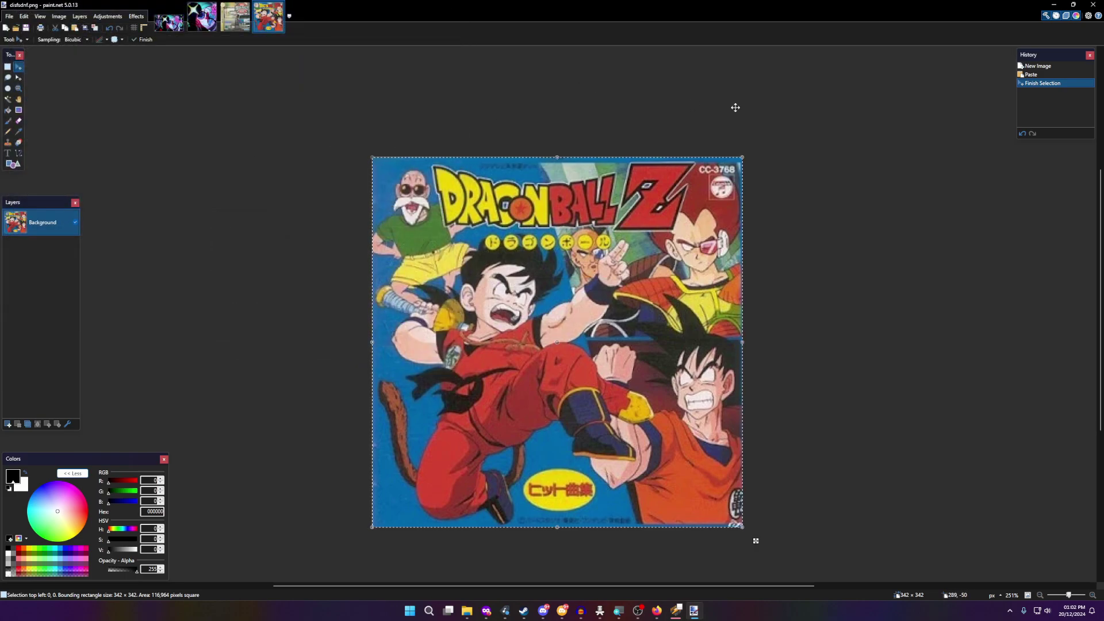
click(693, 611)
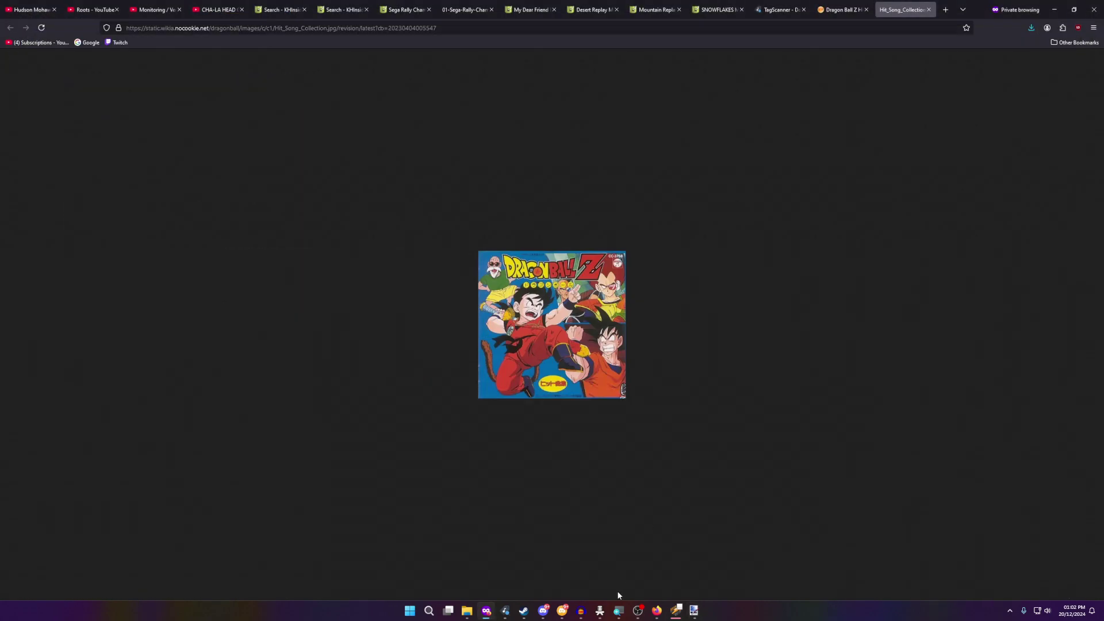
- Embed disfsdnf.png as the CHA-LA HEAD-CHA-LA track's cover art and save the tags
click(505, 614)
double_click(1013, 371)
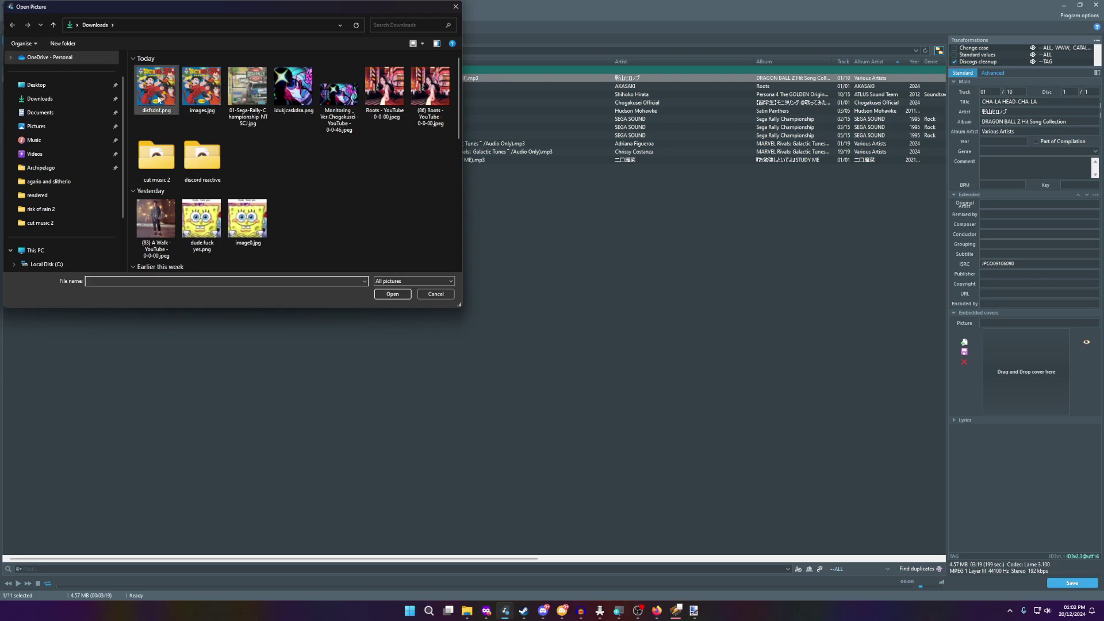
double_click(159, 99)
click(1072, 582)
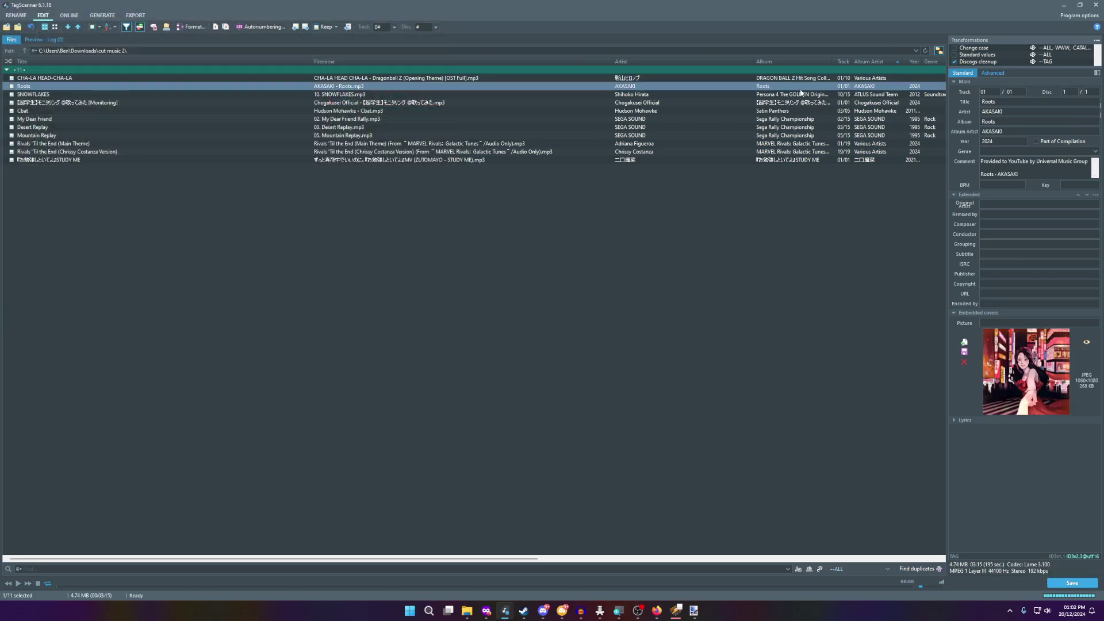
click(68, 16)
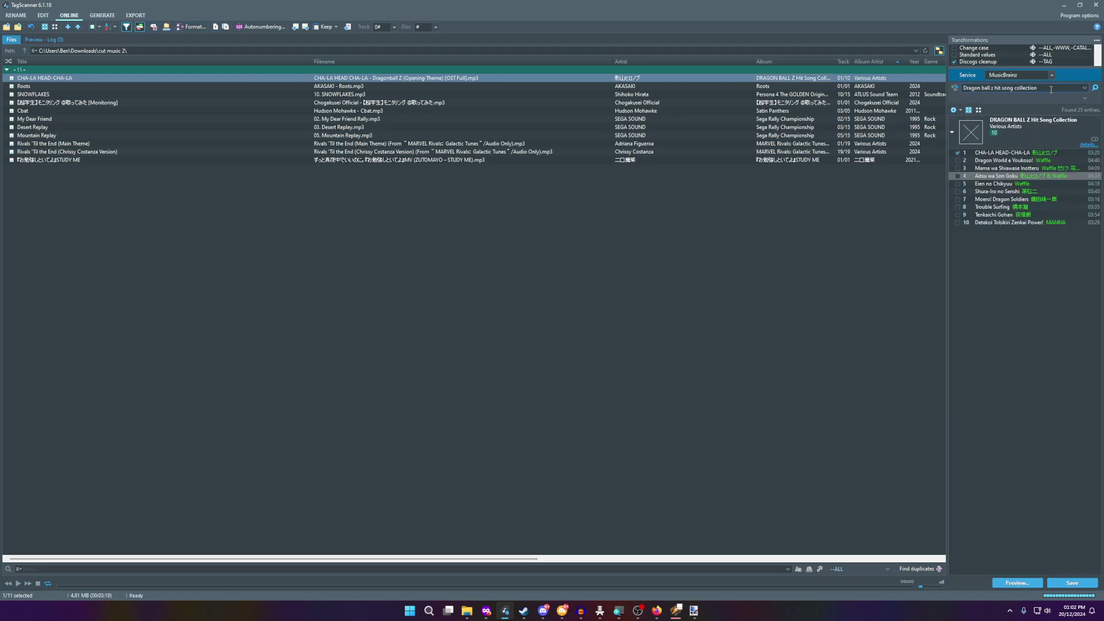
- Search MusicBrainz online for 'cha-la-head-cha-la'
drag(1048, 87, 869, 88)
text(cha-la-head-cha-la)
key(Return)
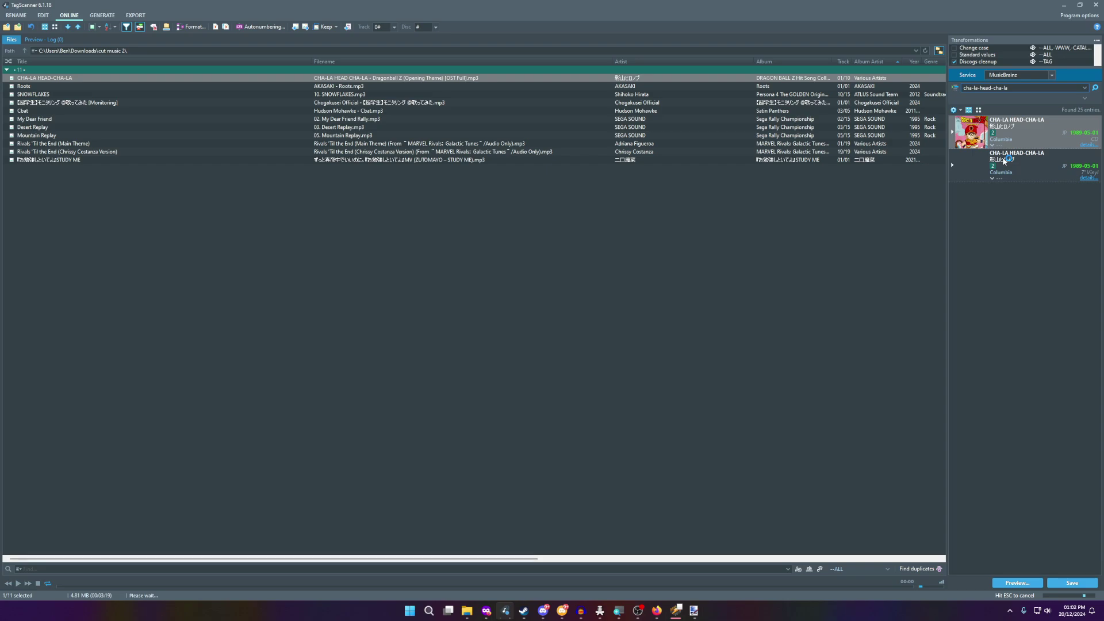
- Apply track 1 of the 1989 Columbia vinyl release, with its tags and cover, to the file
click(1003, 160)
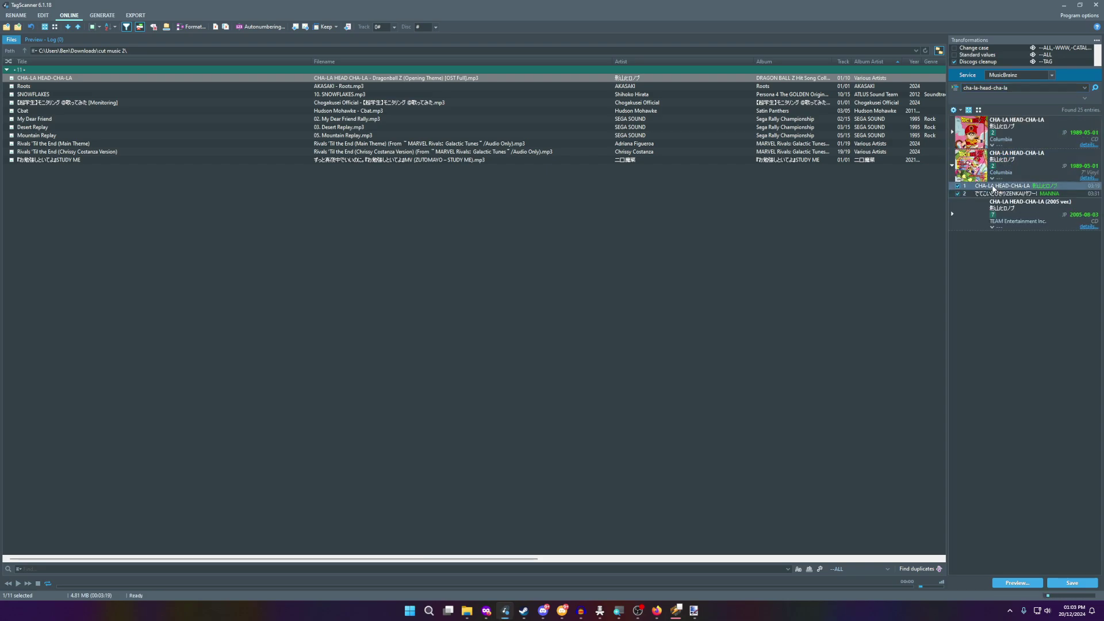
click(958, 185)
click(1072, 583)
click(40, 15)
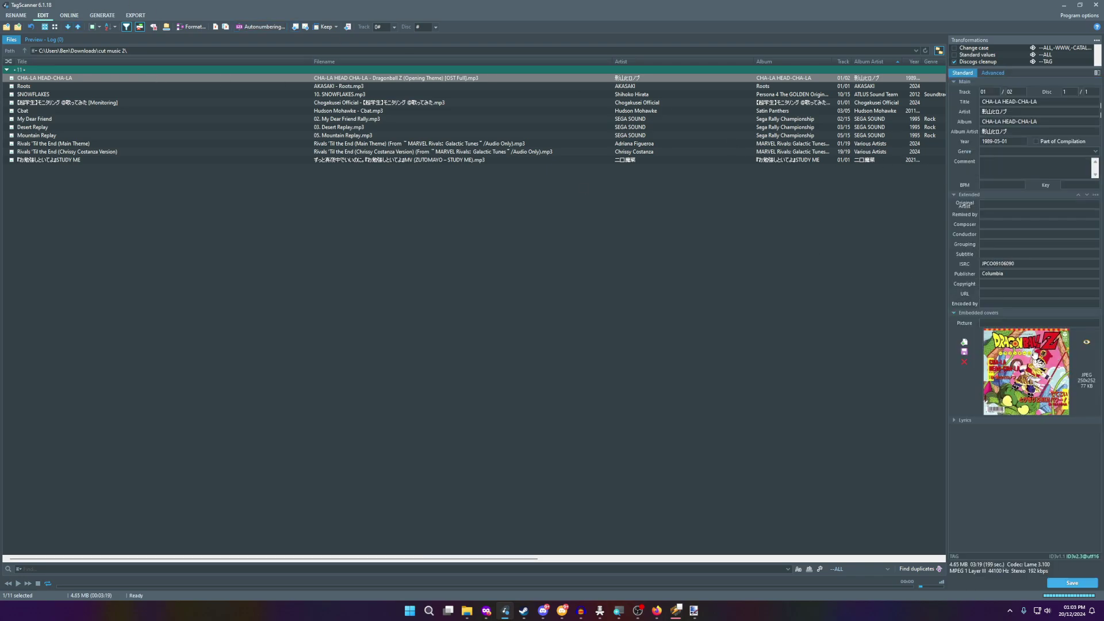
click(1016, 131)
drag(1054, 100, 983, 102)
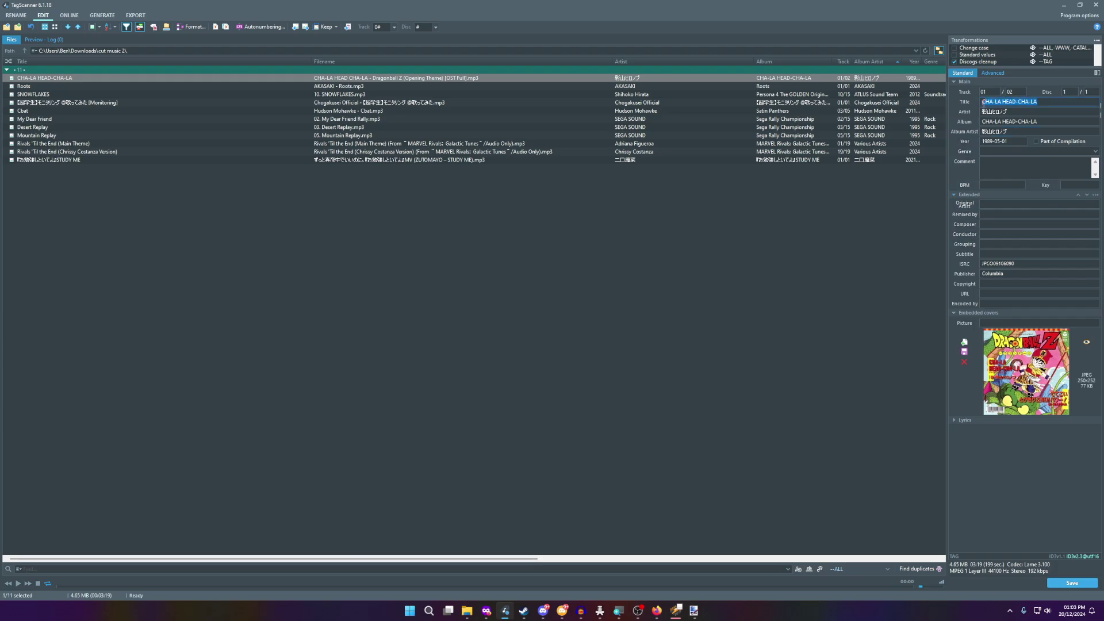
click(1045, 122)
- Open the Chogakusei Official MP3 from cut music 2 in maximised Audacity and delete its silent tail
mouse_move(585, 613)
click(585, 613)
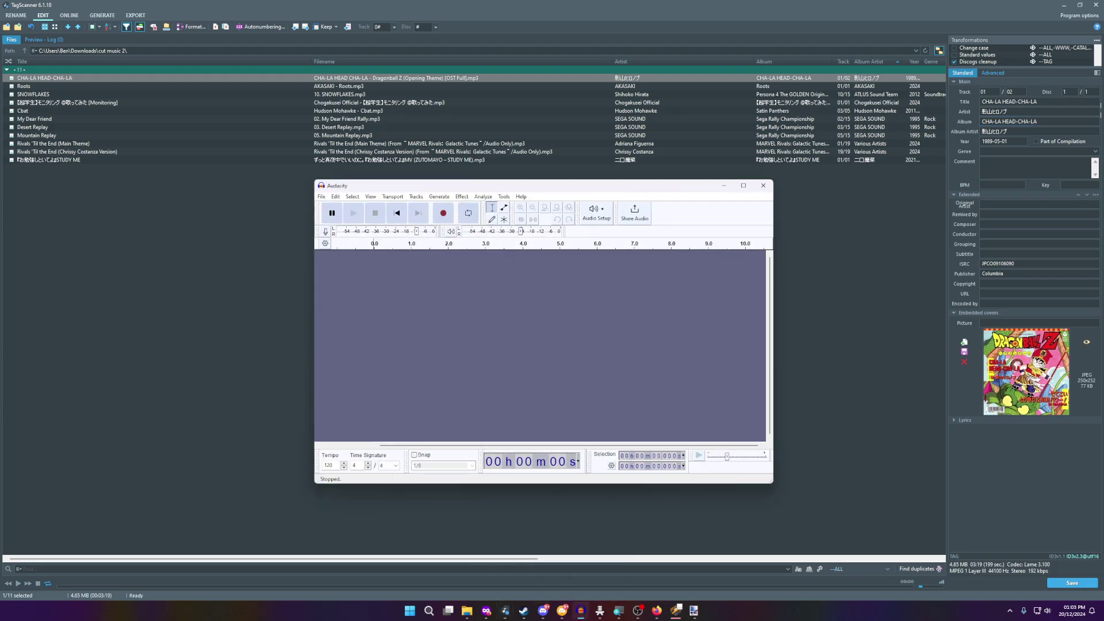
click(743, 186)
click(7, 14)
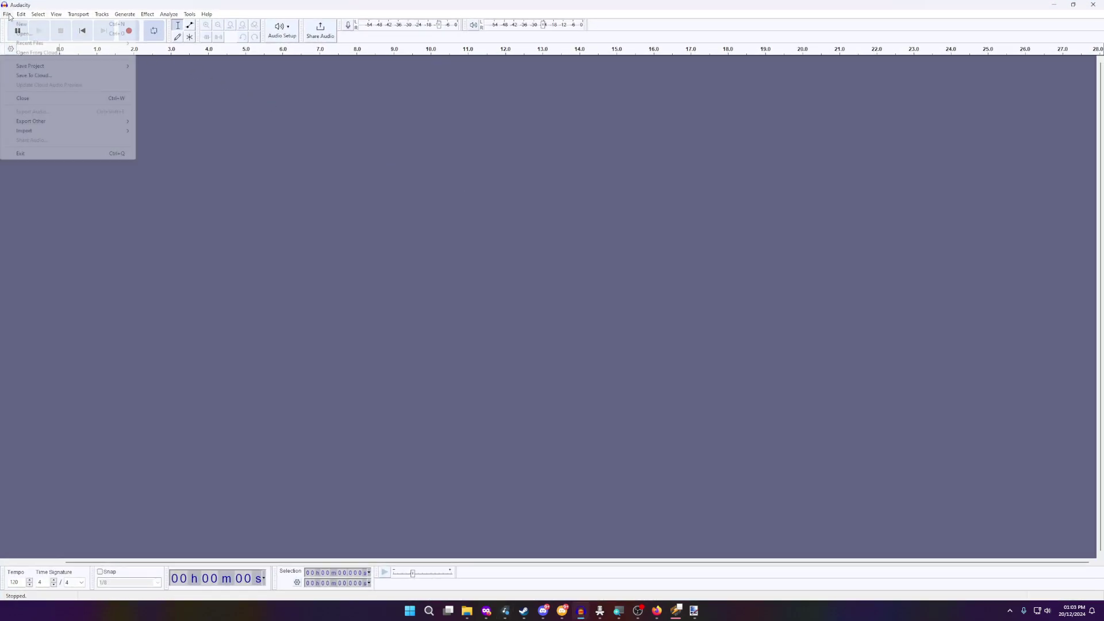
click(24, 33)
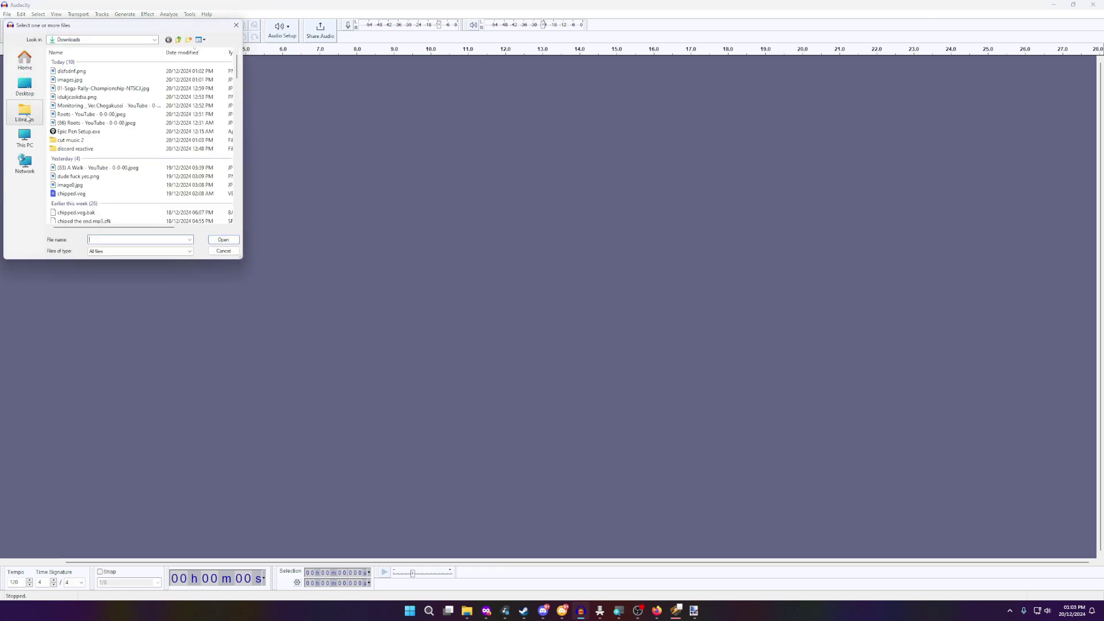
double_click(80, 142)
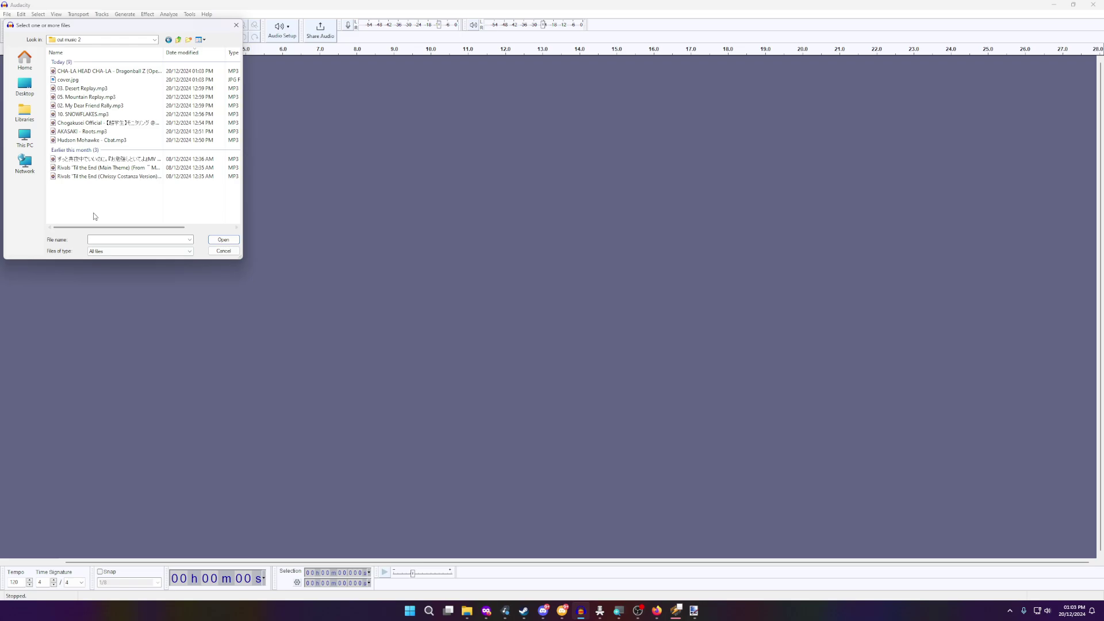
double_click(104, 122)
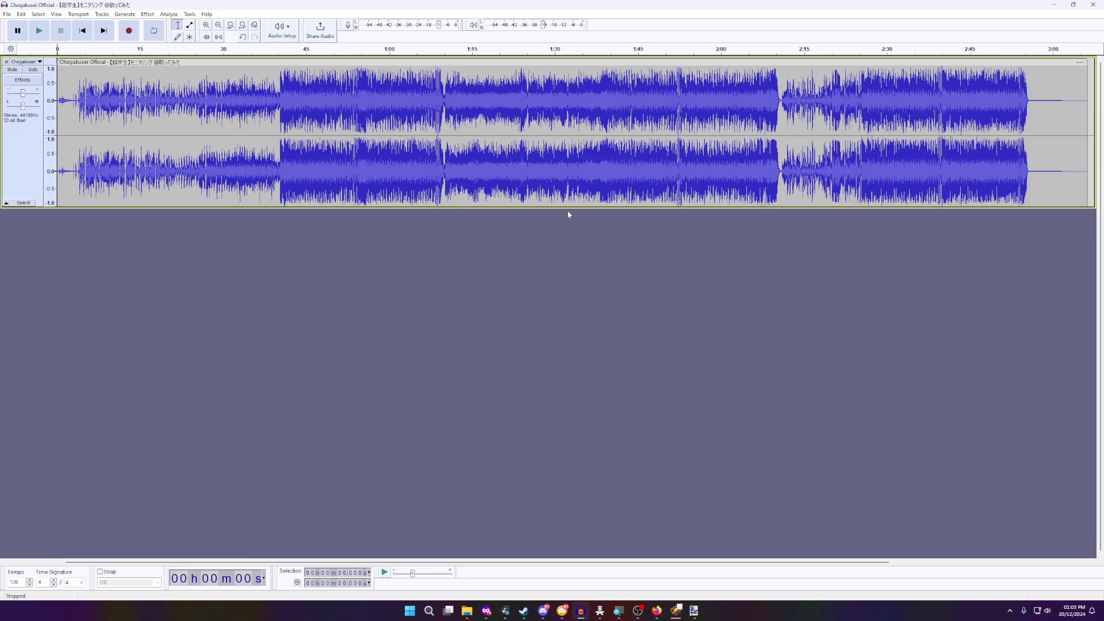
drag(1090, 110, 1025, 109)
key(Delete)
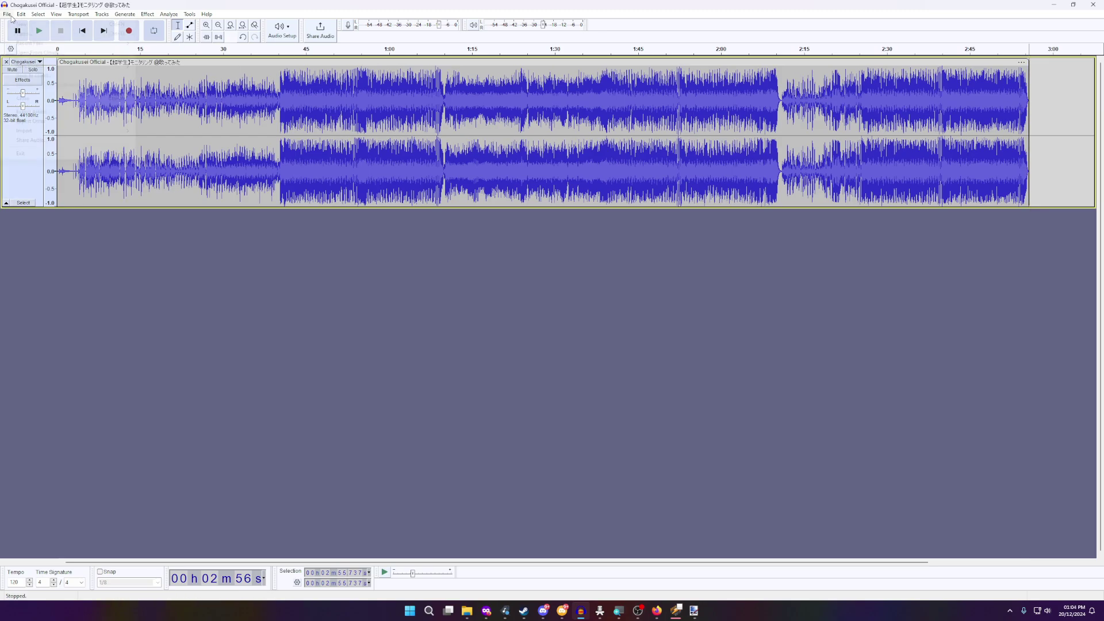
- Export the trimmed Chogakusei Official track as MP3, replacing the original in cut music 2
click(7, 13)
click(35, 112)
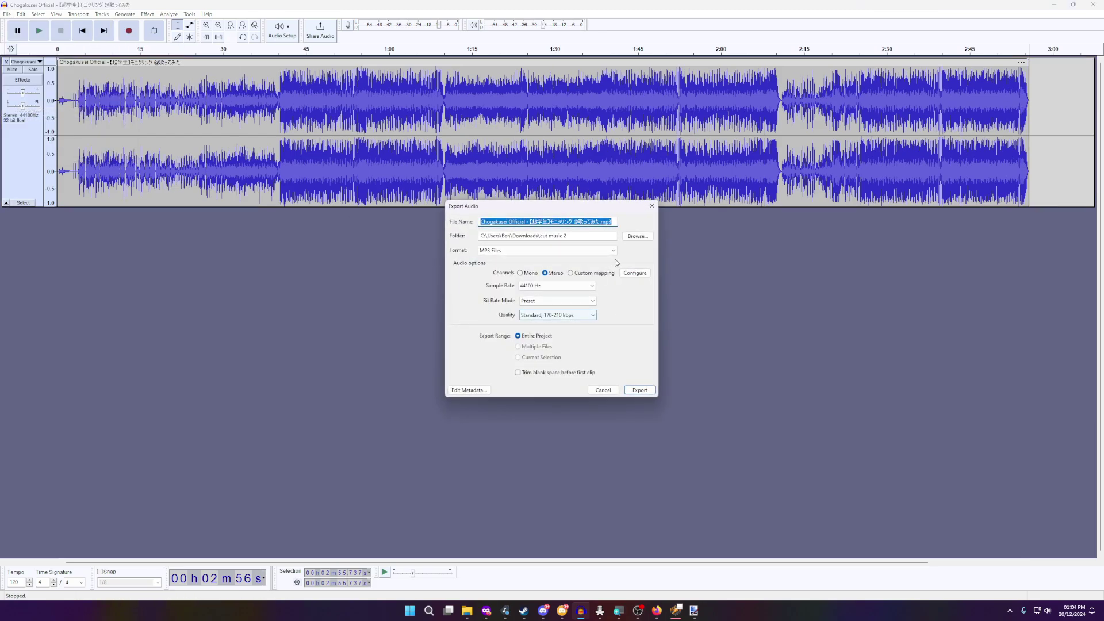
click(640, 390)
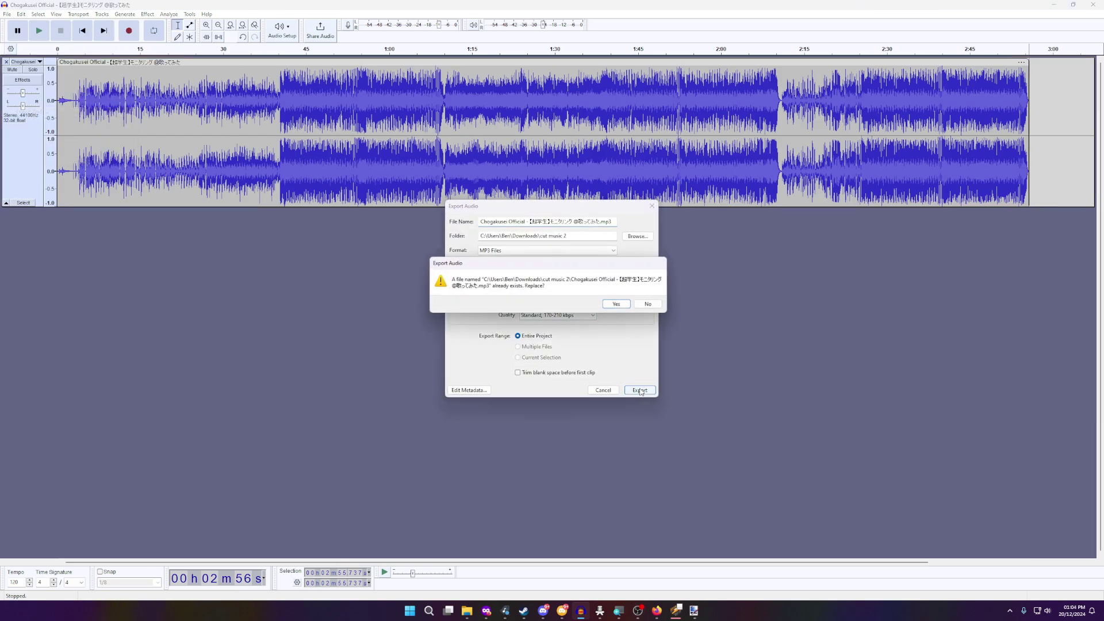
click(617, 305)
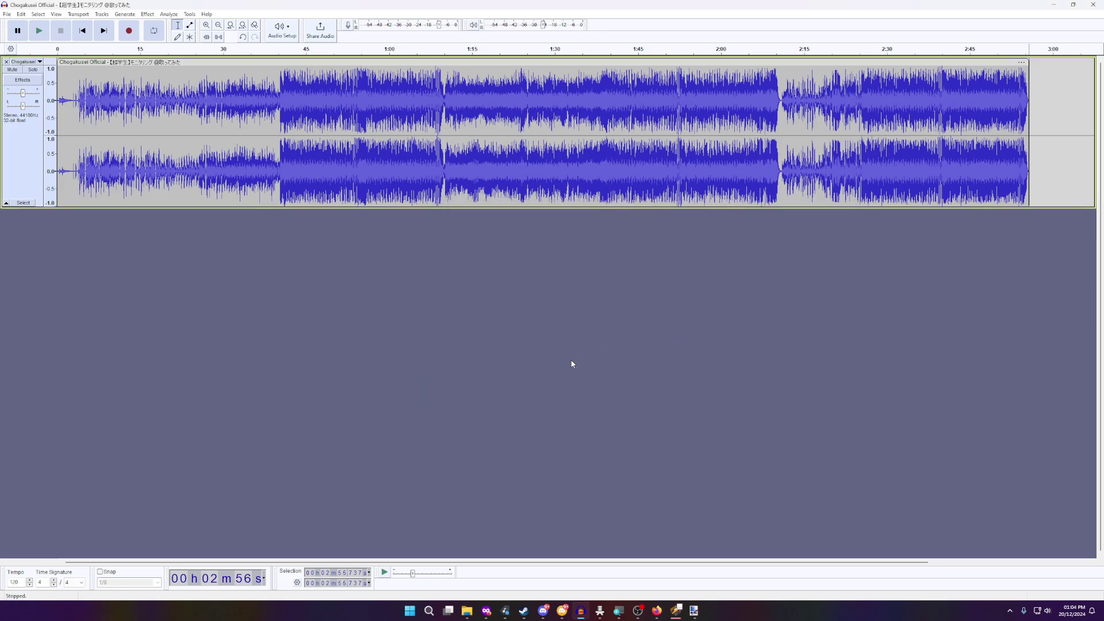
click(510, 613)
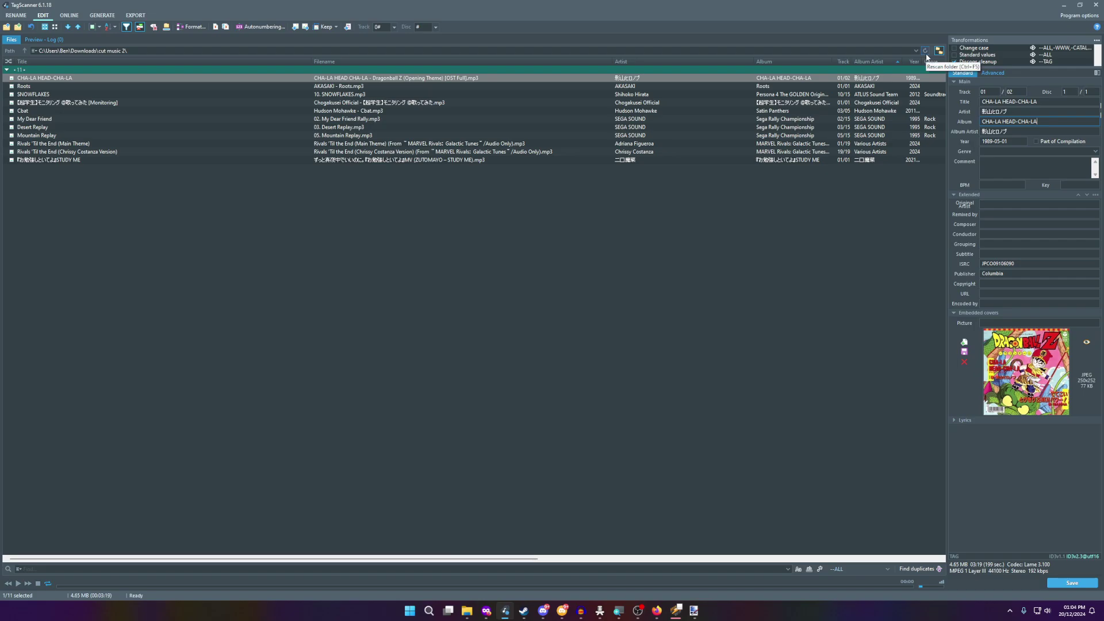
- Rescan the folder and paste the artist name into the Album Artist field
click(926, 52)
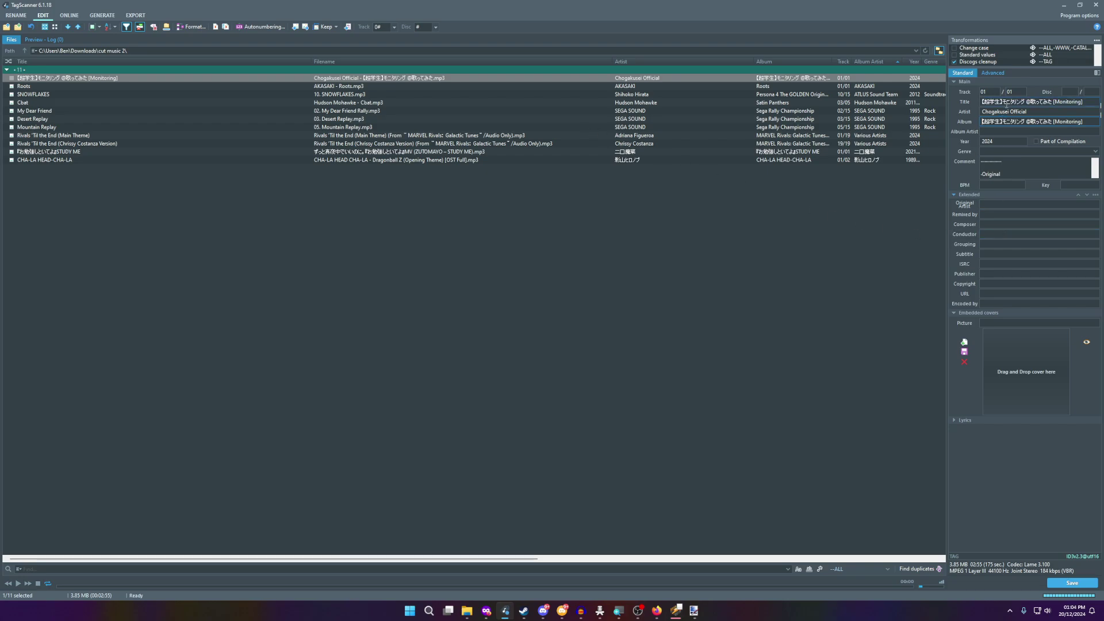
click(1047, 113)
key(ctrl+c)
click(996, 133)
key(ctrl+v)
- Embed the chosen picture as the track's cover art and write the tags to the file
double_click(1022, 365)
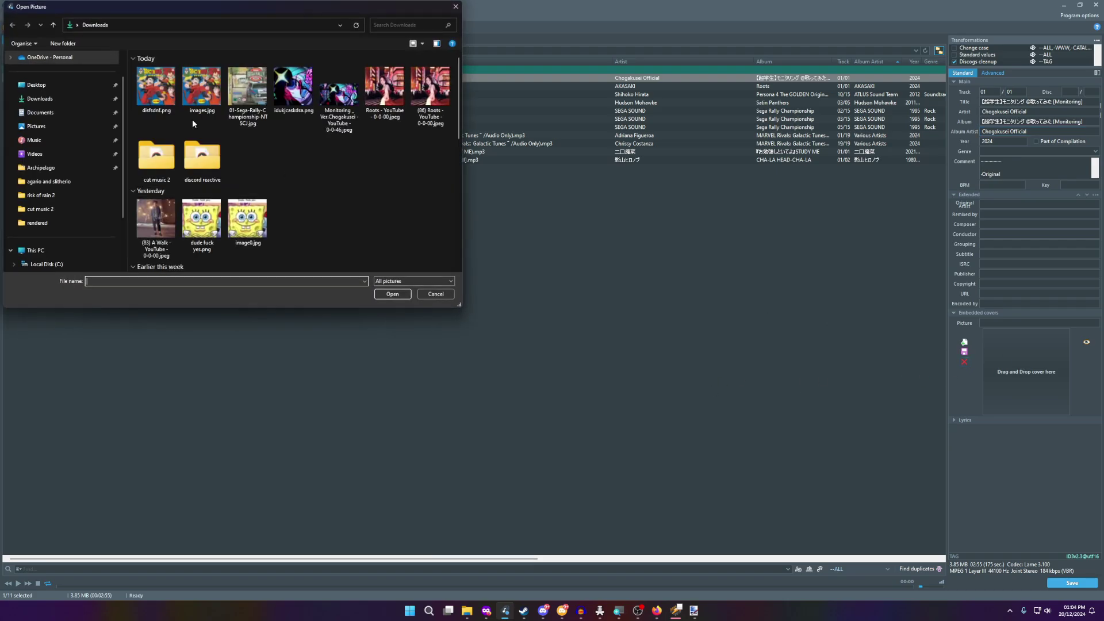
double_click(285, 102)
click(1081, 583)
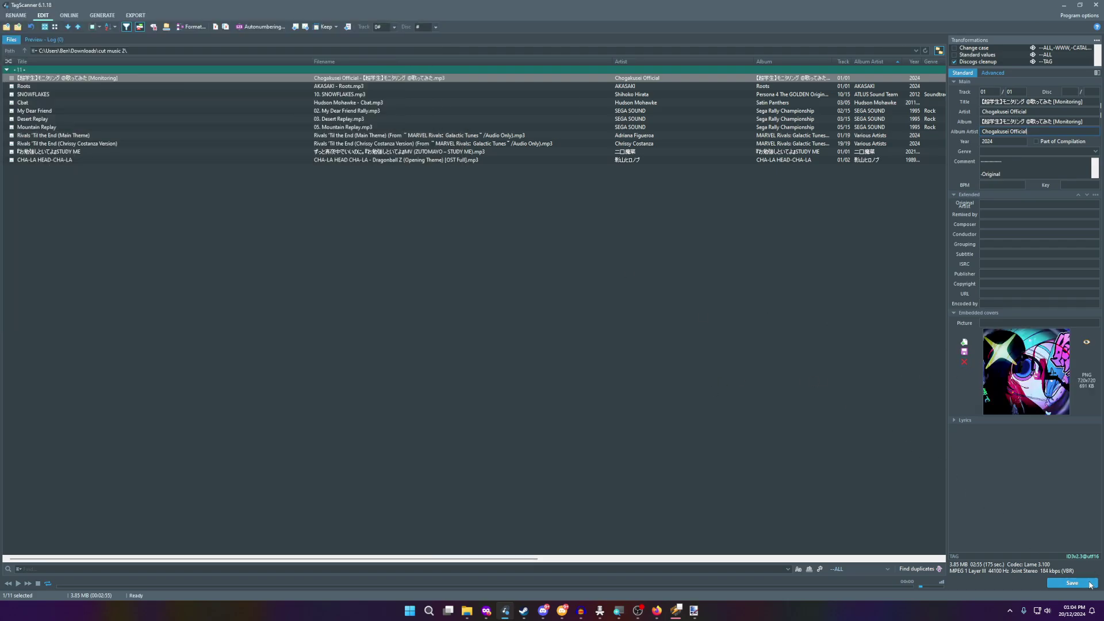
click(840, 80)
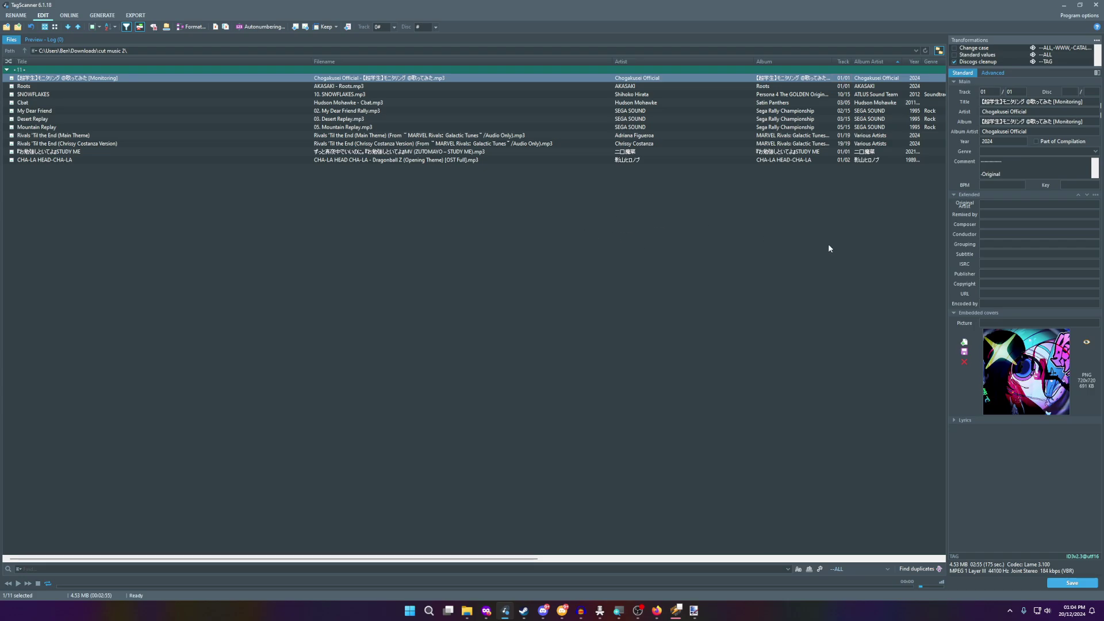
- Copy the Artist value into the Album Artist field once more
key(ctrl+a)
key(ctrl+c)
key(Tab)
key(ctrl+v)
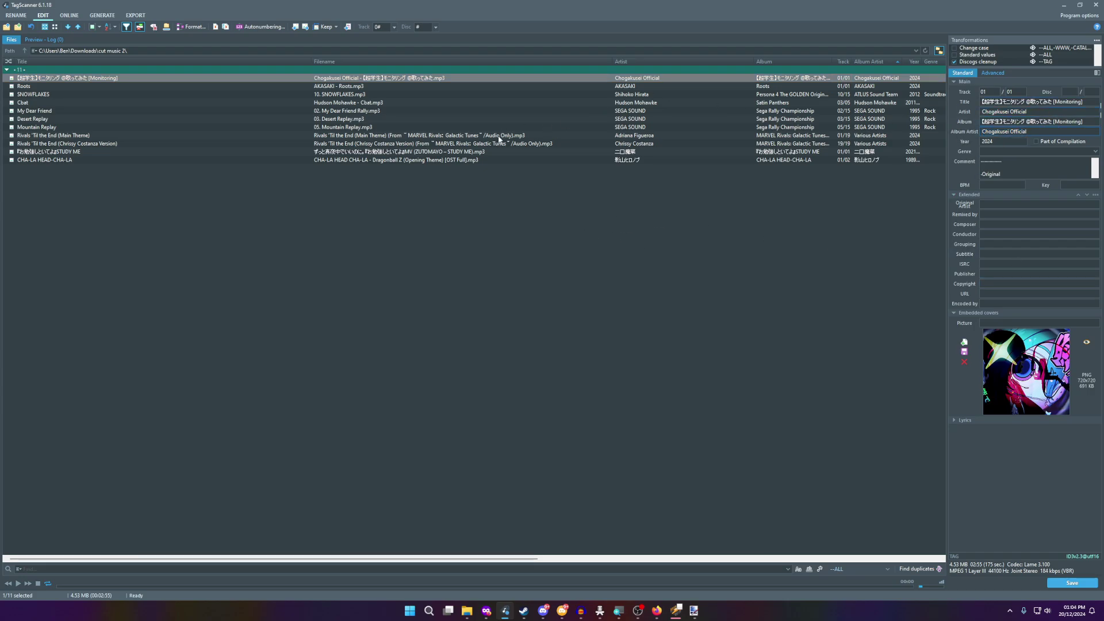